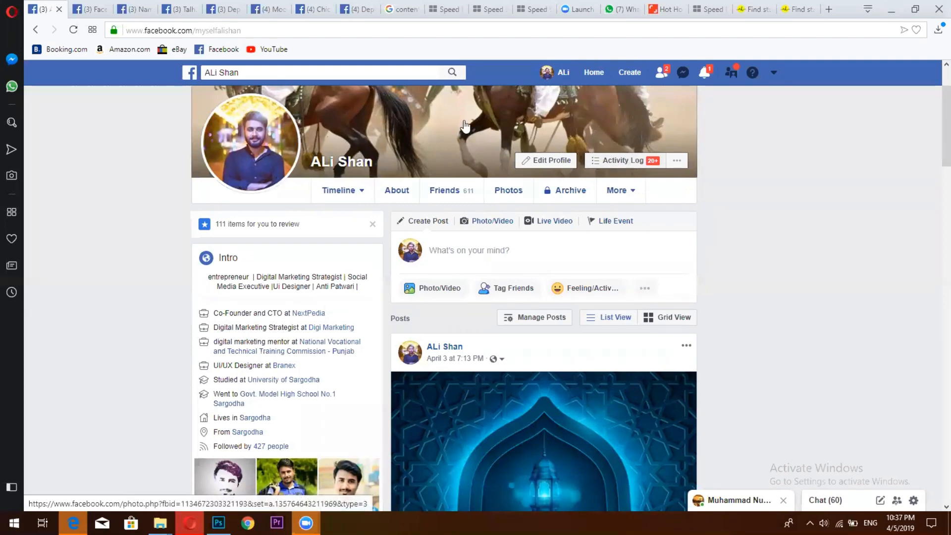
Step: View the Namak Mandi Grill Restaurant page and look through the photo albums on the Talha Foods page
left_click(128, 5)
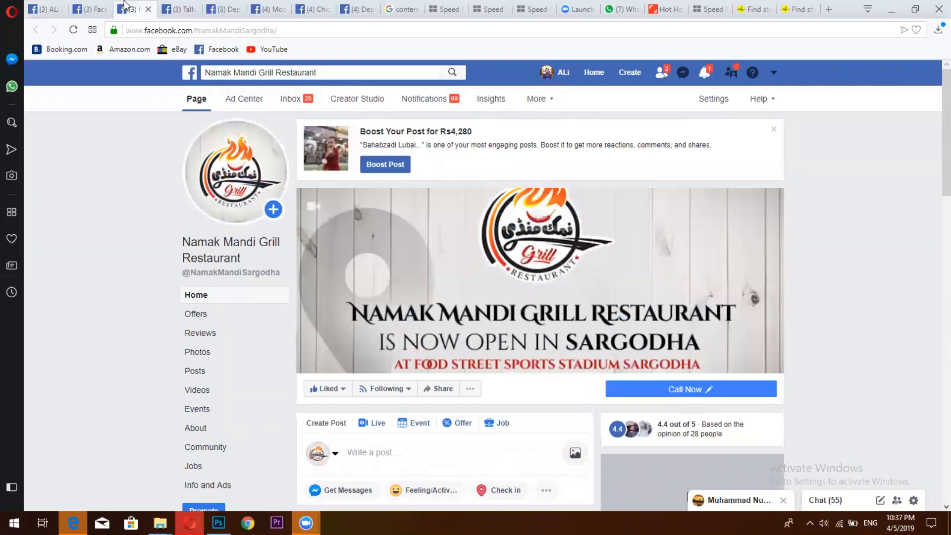
left_click(188, 7)
scroll(314, 176, "down", 5)
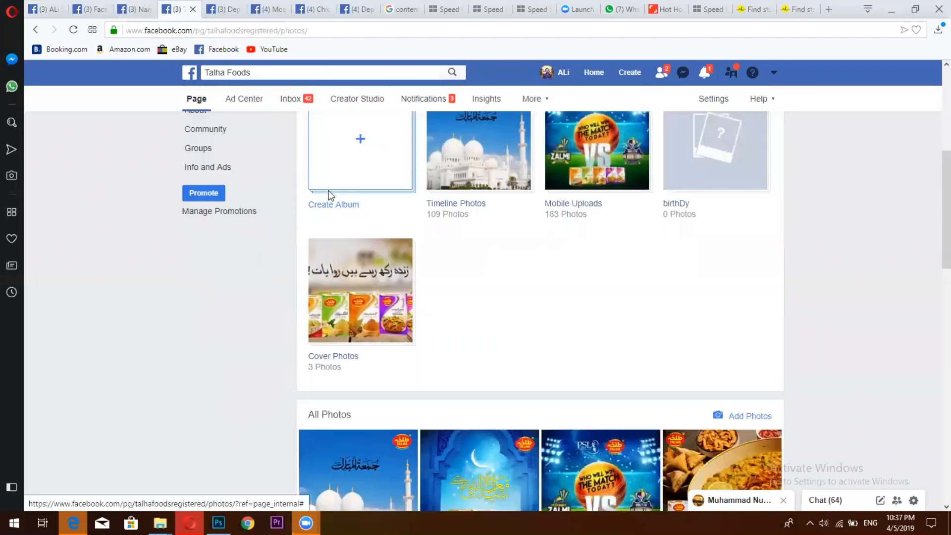
scroll(552, 375, "down", 3)
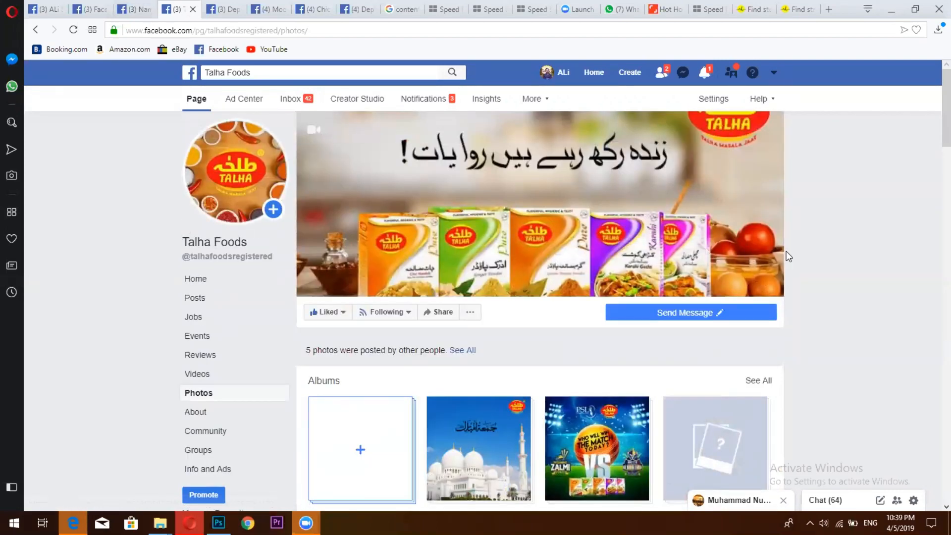
Step: Find the Talha Haleem Mix design among the Talha Foods photos and open it at full size
scroll(786, 251, "down", 5)
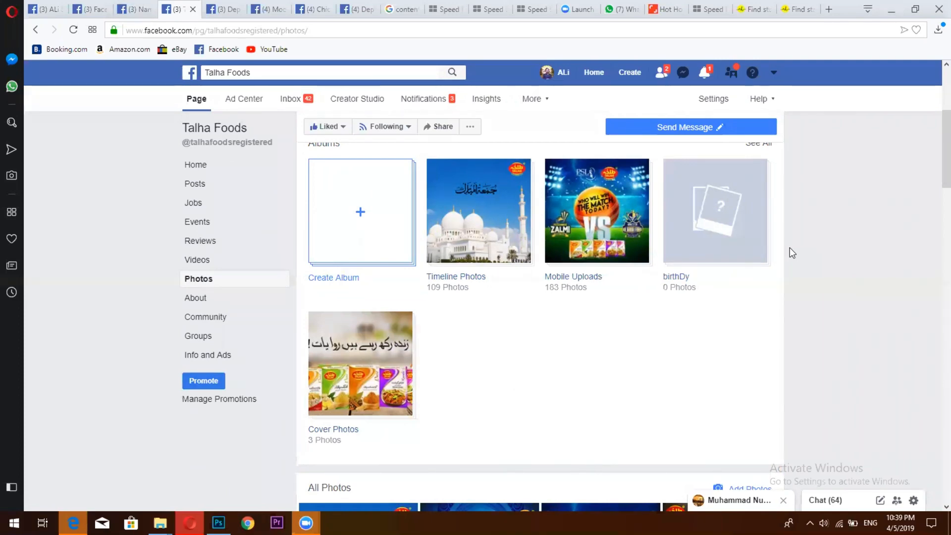
scroll(622, 330, "down", 6)
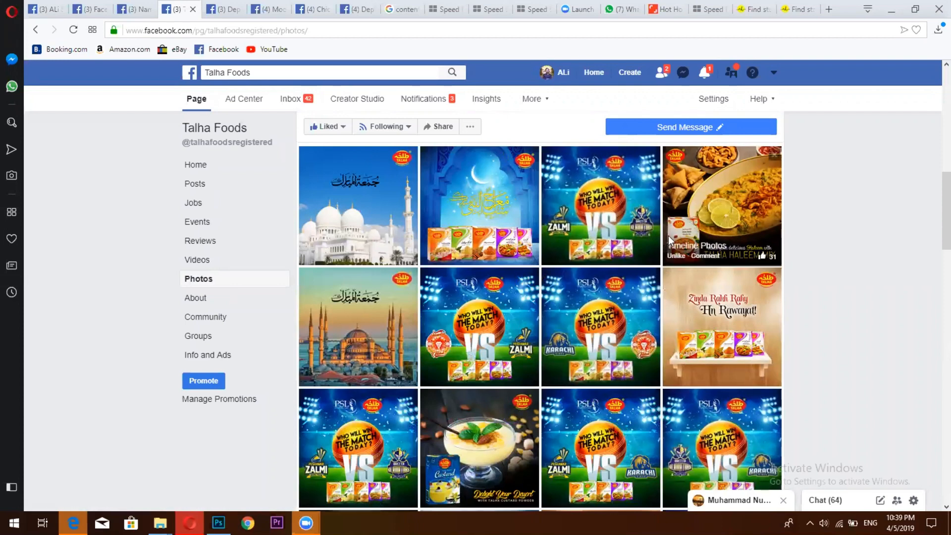
left_click(706, 205)
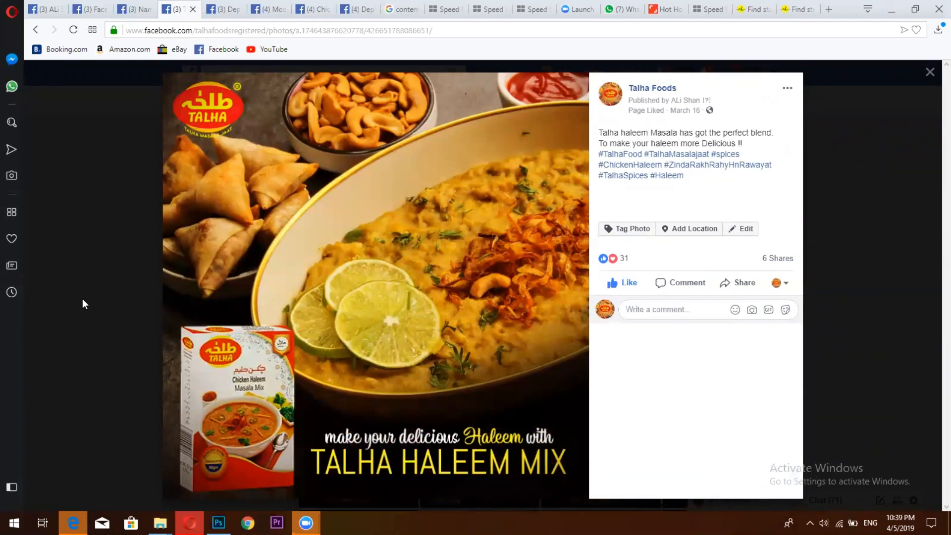
Step: Switch to Photoshop to review the Social Media Campaigns checklist in 3.png, and return to the Opera browser
left_click(219, 523)
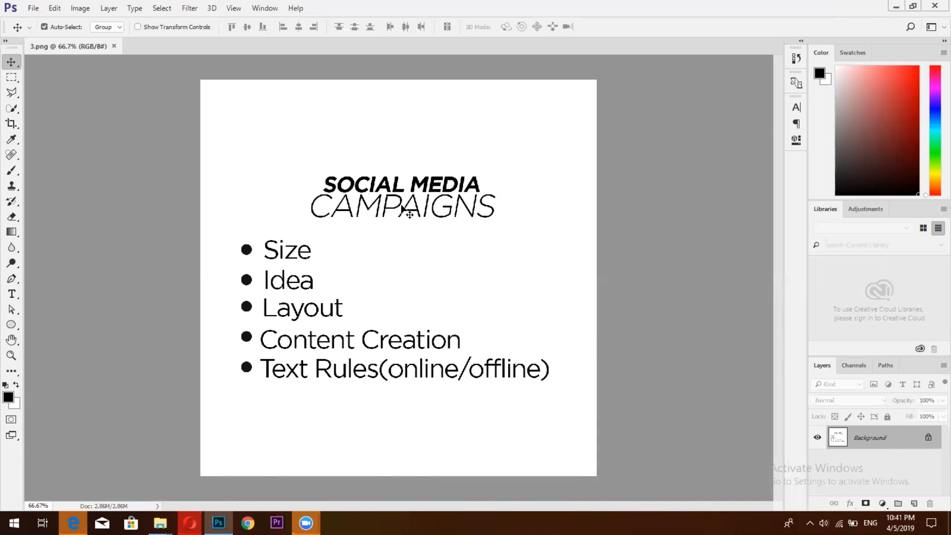
left_click(190, 522)
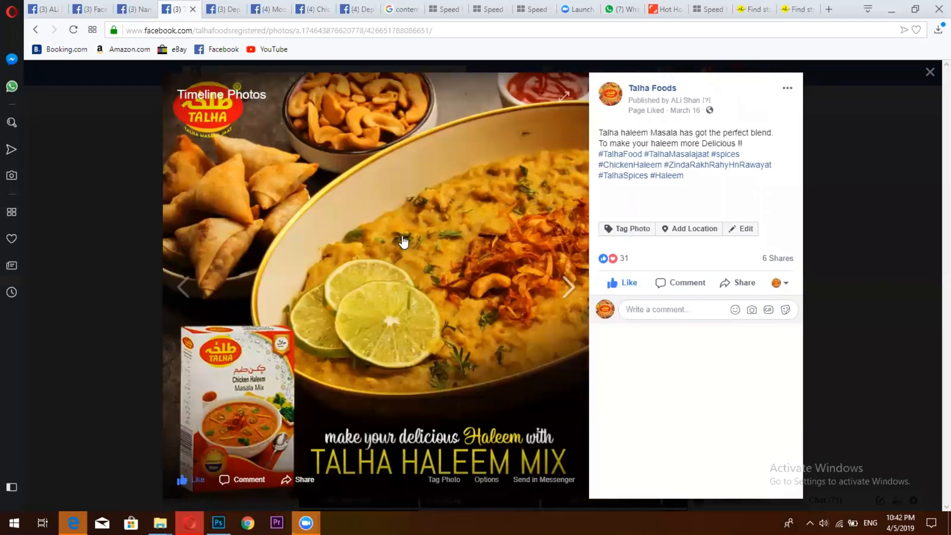
Step: Look over the Depilex Bahria Town Phase-4 page, including its cover image and posts
key("ctrl+Tab")
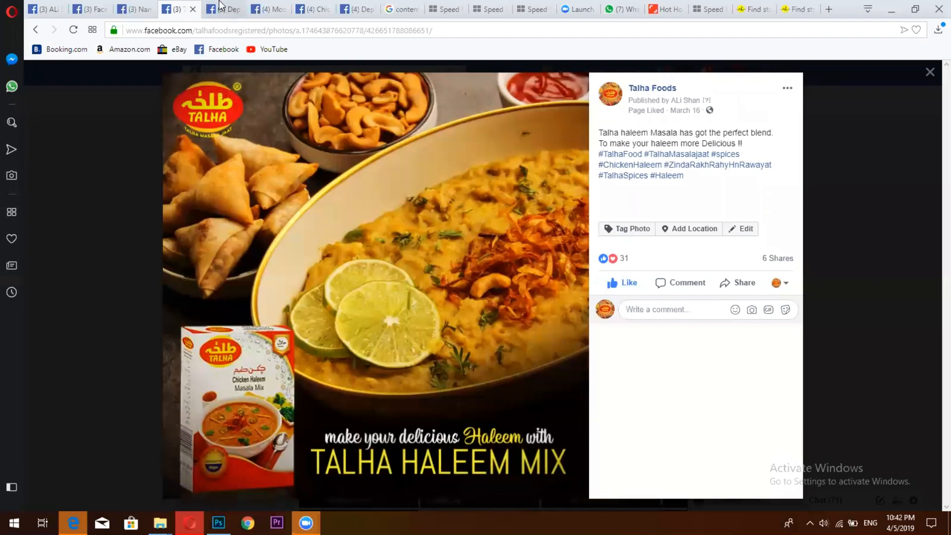
scroll(423, 213, "down", 5)
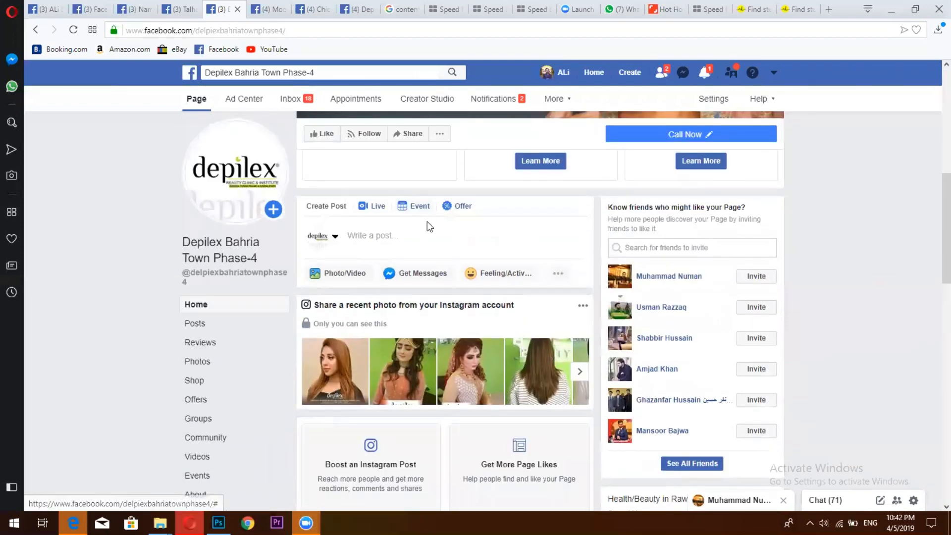
scroll(423, 216, "down", 3)
scroll(424, 222, "down", 5)
scroll(423, 225, "up", 15)
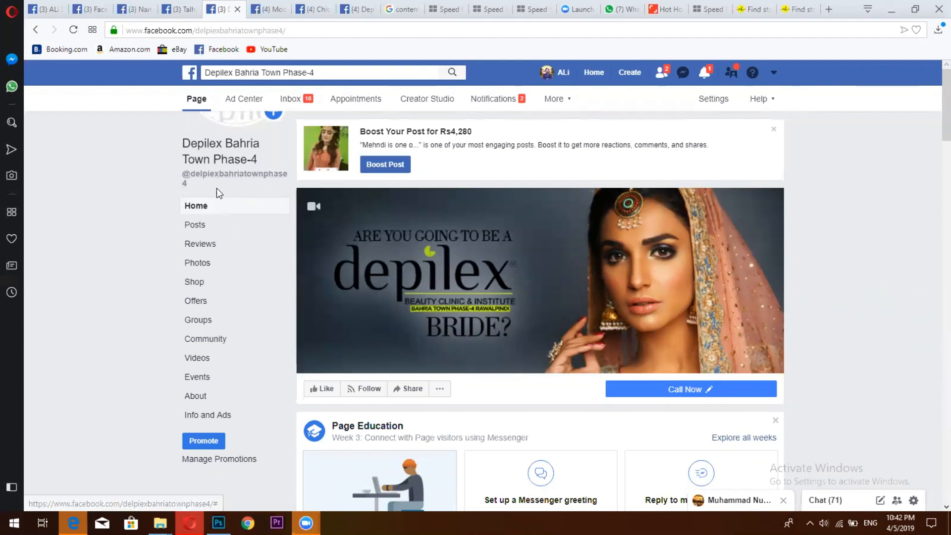
mouse_move(296, 210)
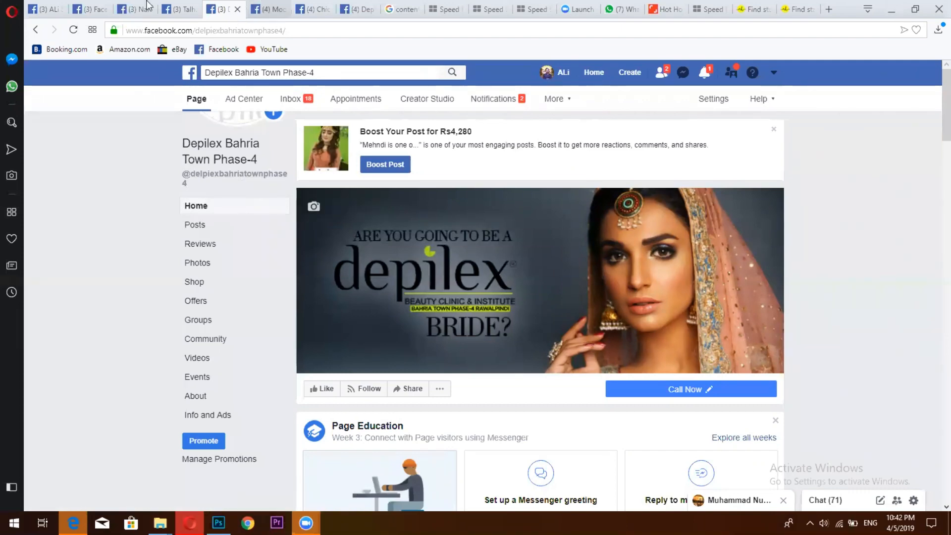
Step: Return to the Talha Foods page, close the haleem photo and browse the remaining campaign designs
key("ctrl+Tab")
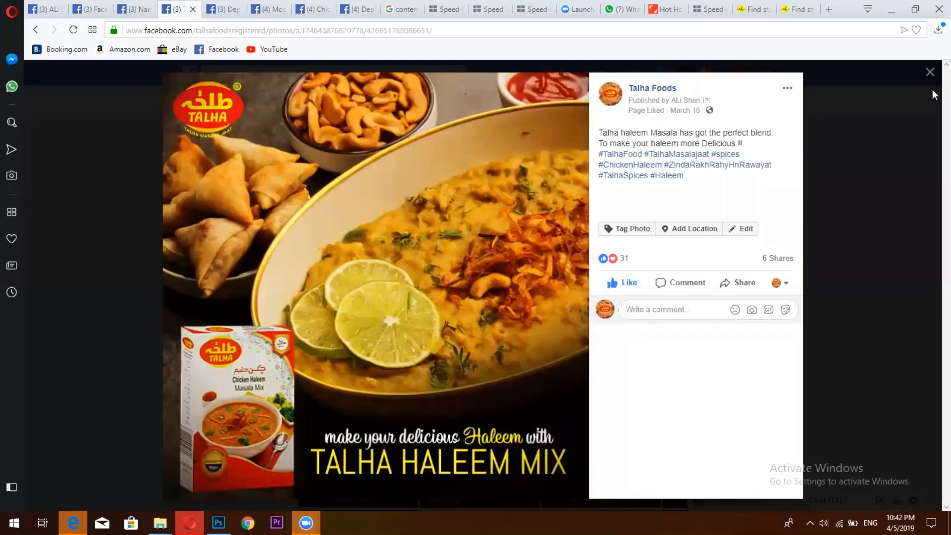
left_click(930, 72)
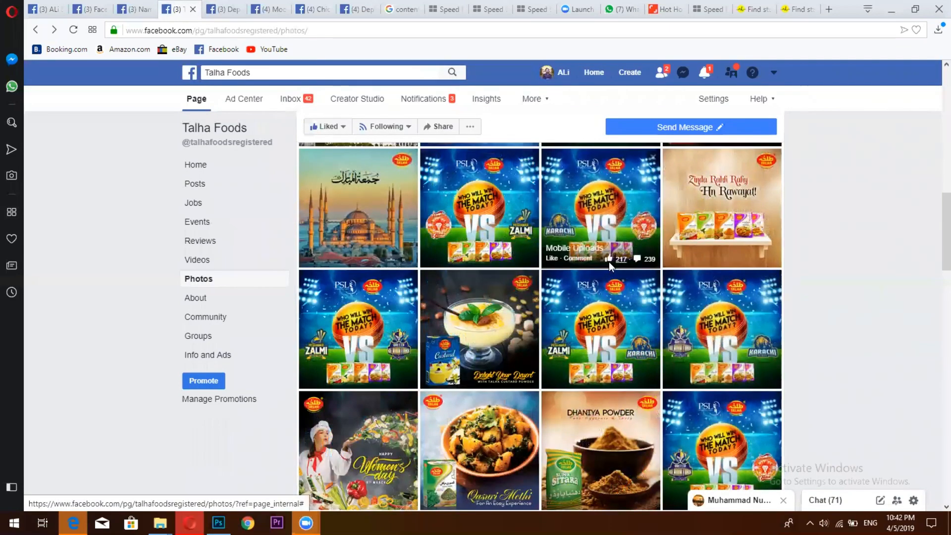
scroll(608, 262, "down", 10)
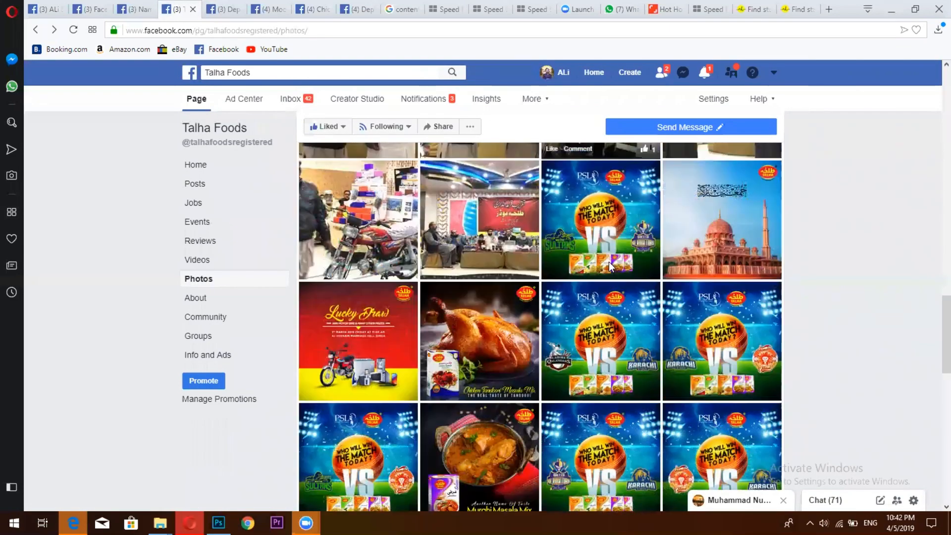
scroll(608, 262, "down", 3)
Step: Go to the Moodys - Cafe page and open its photos section
left_click(267, 9)
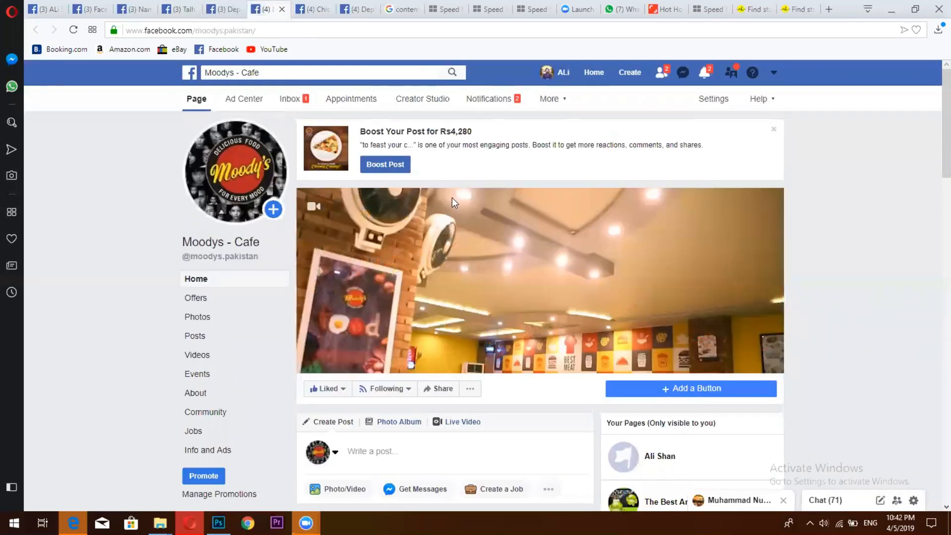
scroll(460, 219, "down", 10)
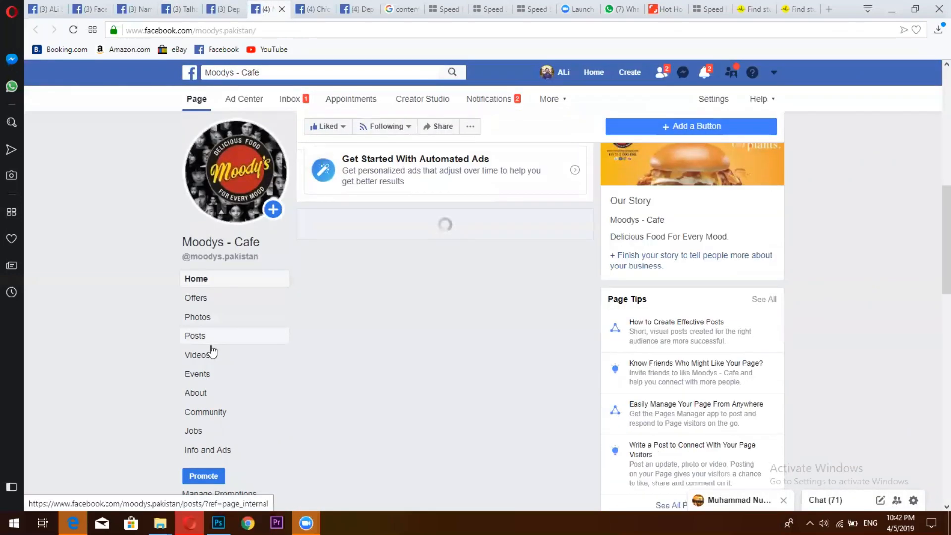
left_click(215, 317)
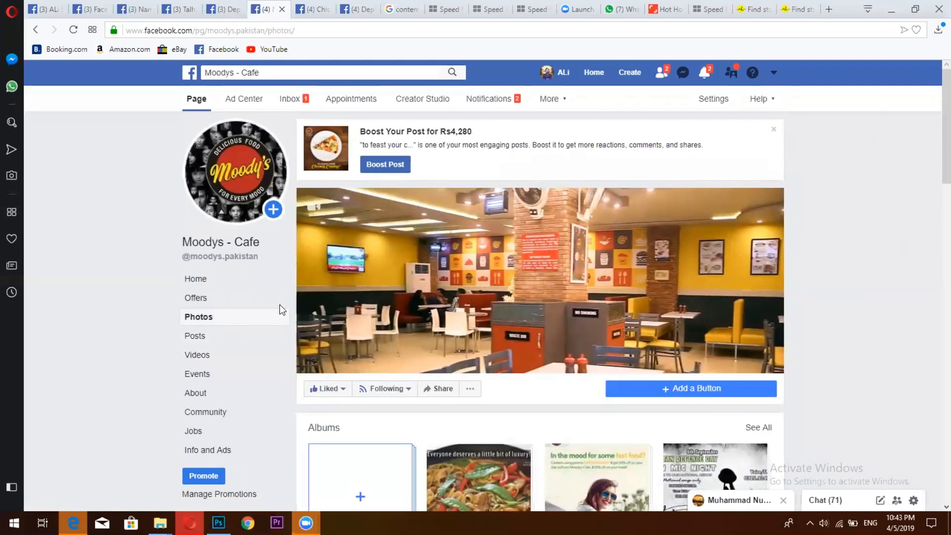
Step: Examine the food, event and occasion post designs in the Moodys - Cafe All Photos gallery
scroll(397, 310, "down", 6)
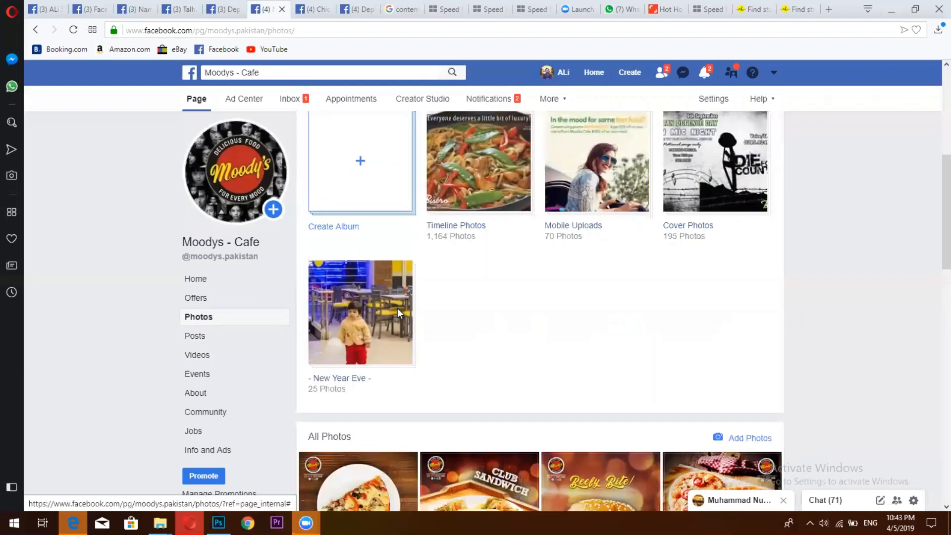
scroll(397, 308, "down", 6)
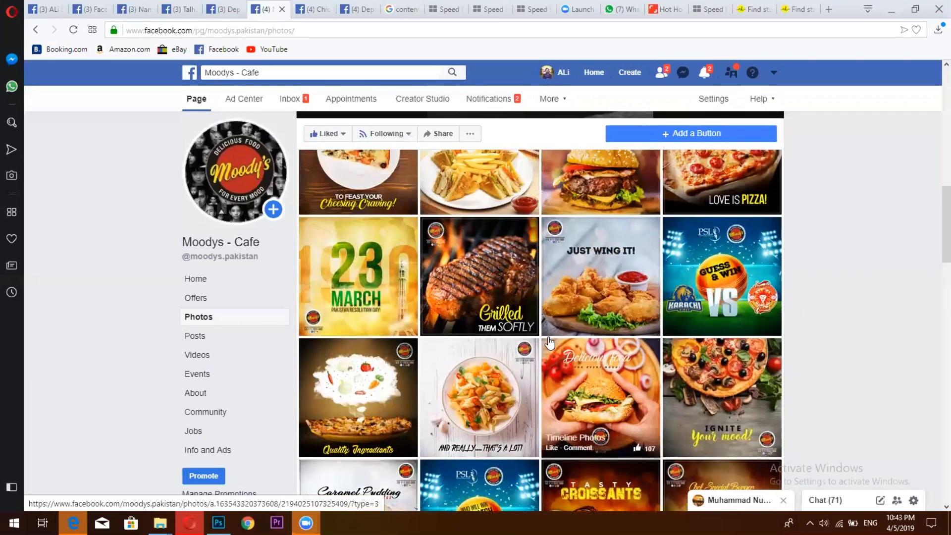
scroll(549, 342, "up", 2)
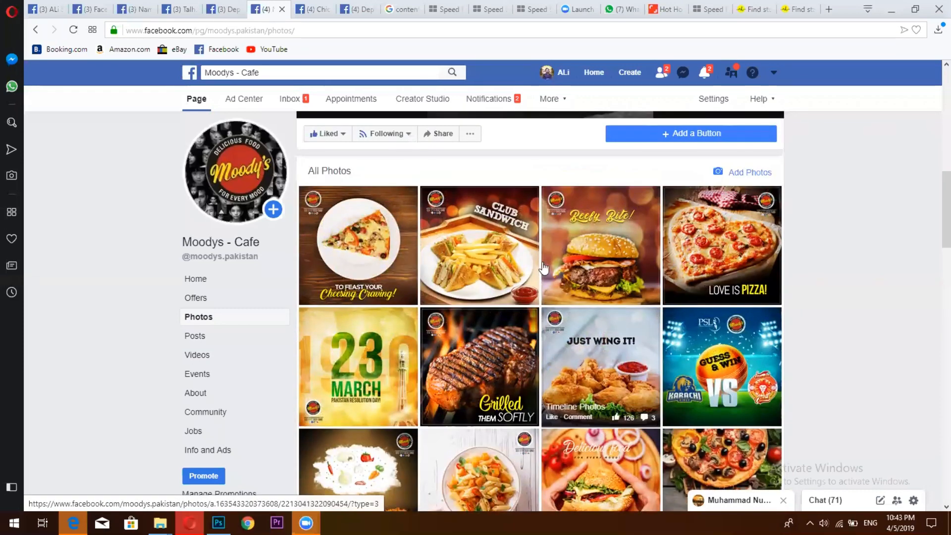
scroll(542, 274, "down", 2)
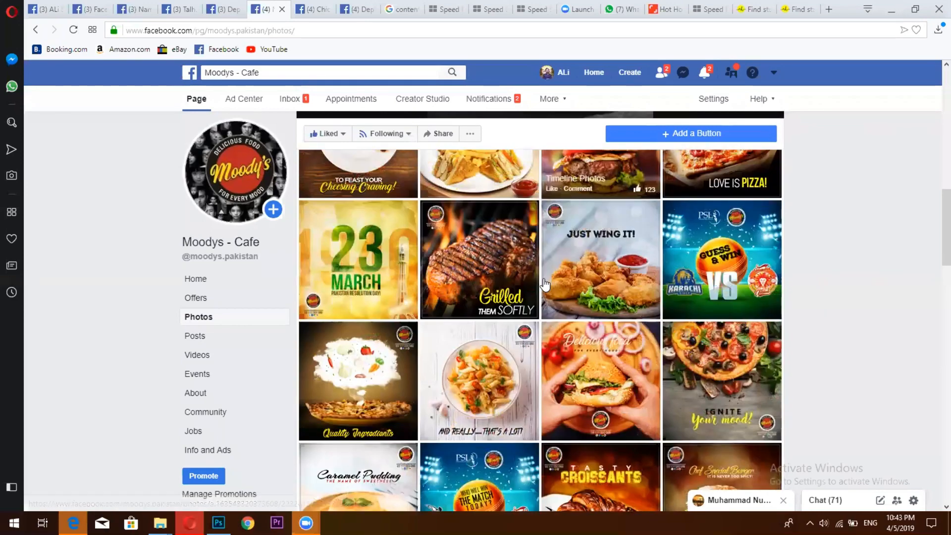
scroll(545, 284, "down", 4)
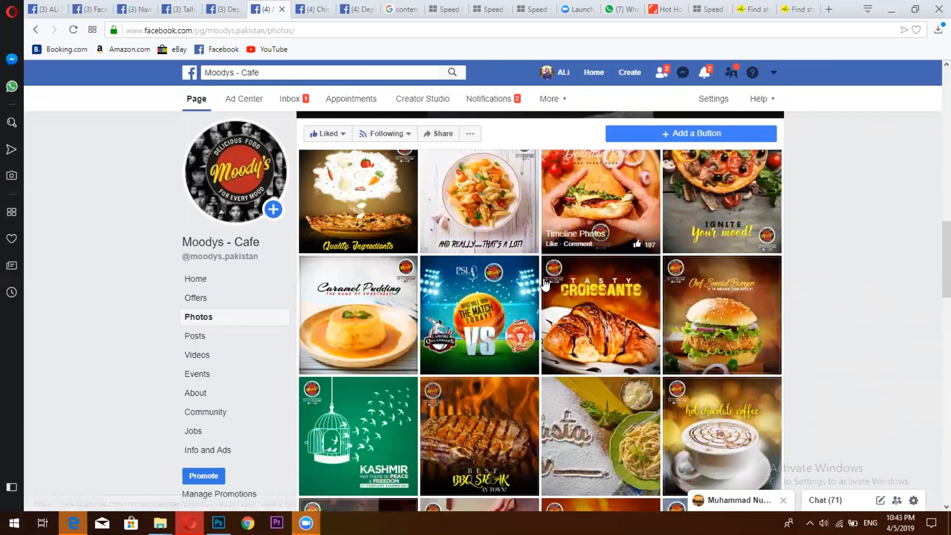
scroll(545, 284, "down", 1)
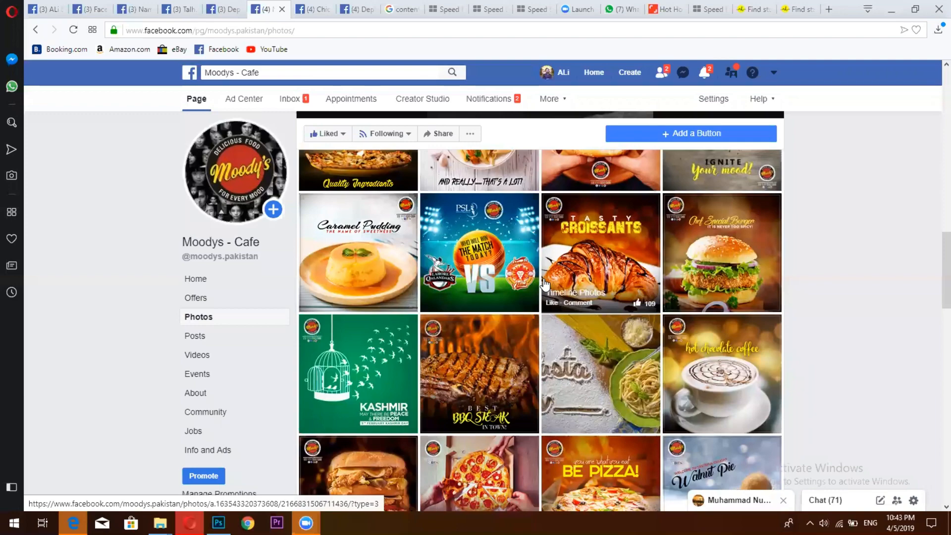
scroll(540, 280, "down", 1)
scroll(540, 280, "down", 5)
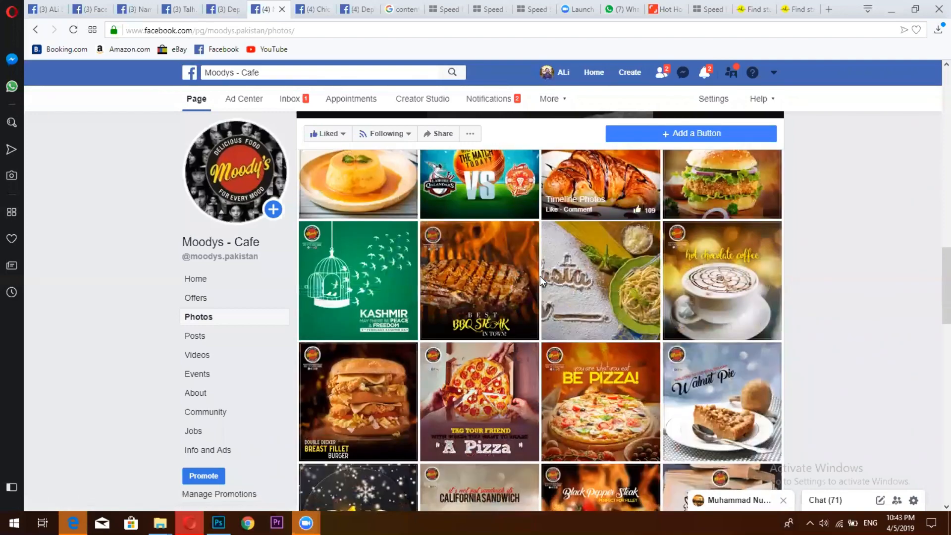
scroll(541, 280, "up", 4)
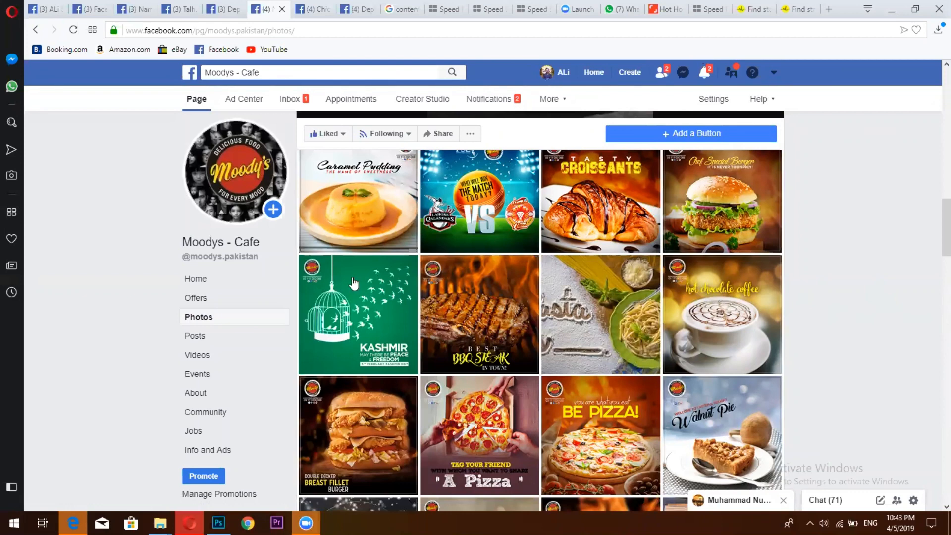
scroll(510, 174, "down", 3)
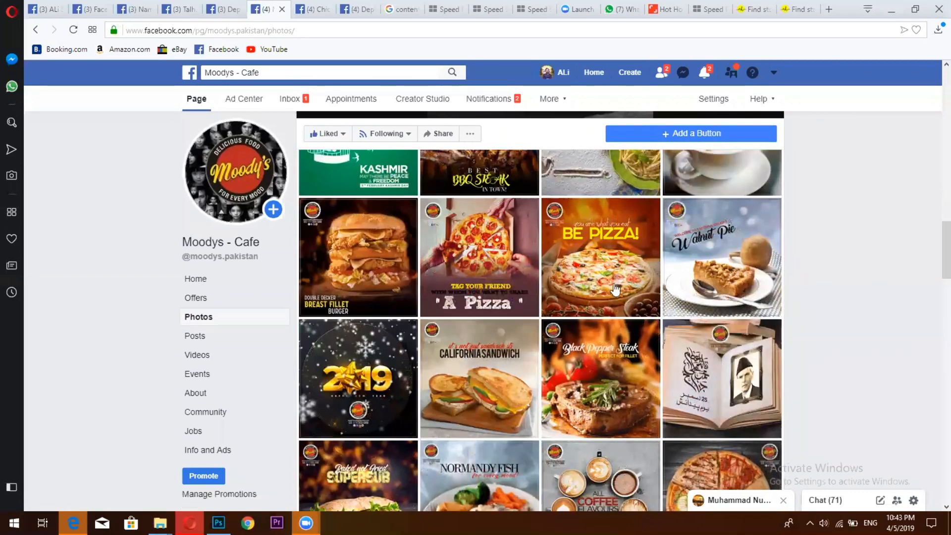
scroll(510, 186, "down", 1)
scroll(510, 184, "down", 4)
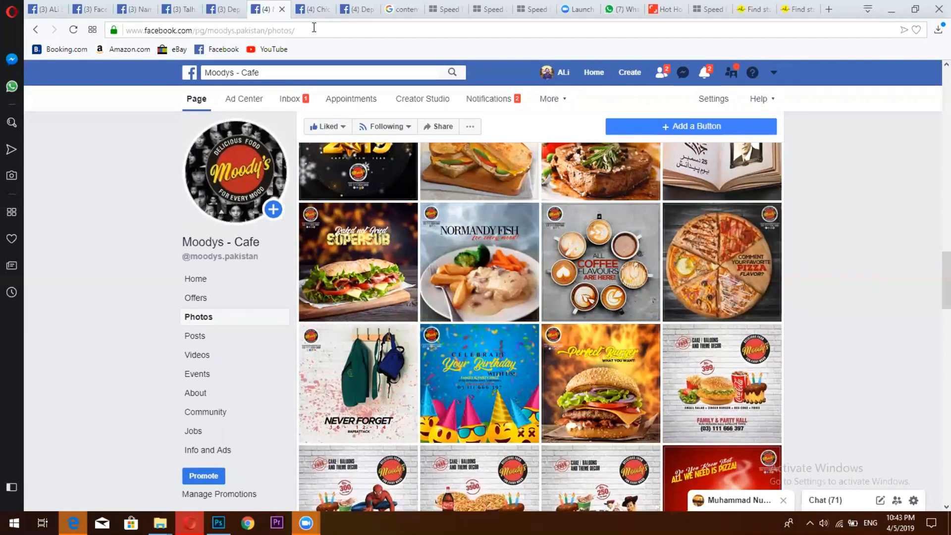
left_click_drag(144, 102, 170, 73)
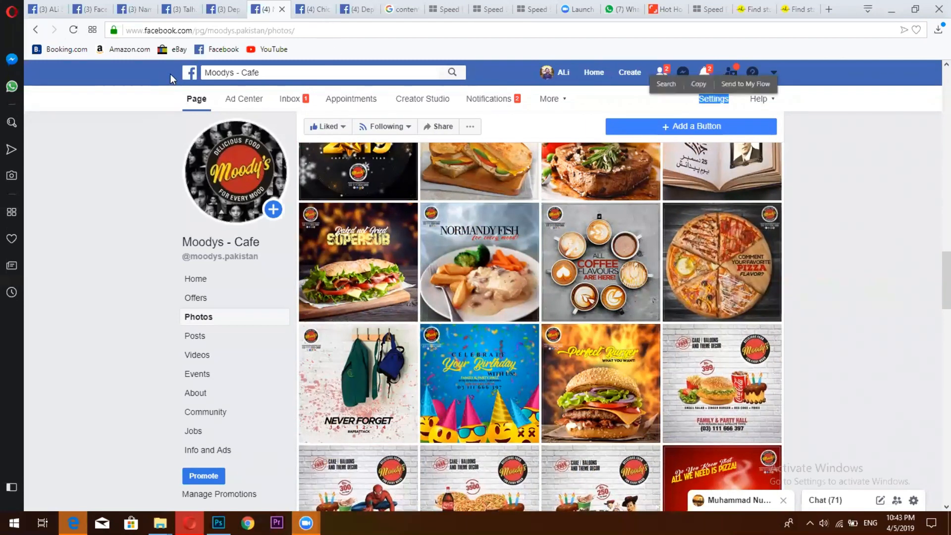
Step: Look over the Chicken Broast Model Town Lahore page, including its logo, cover banner and page content
key("ctrl+Tab")
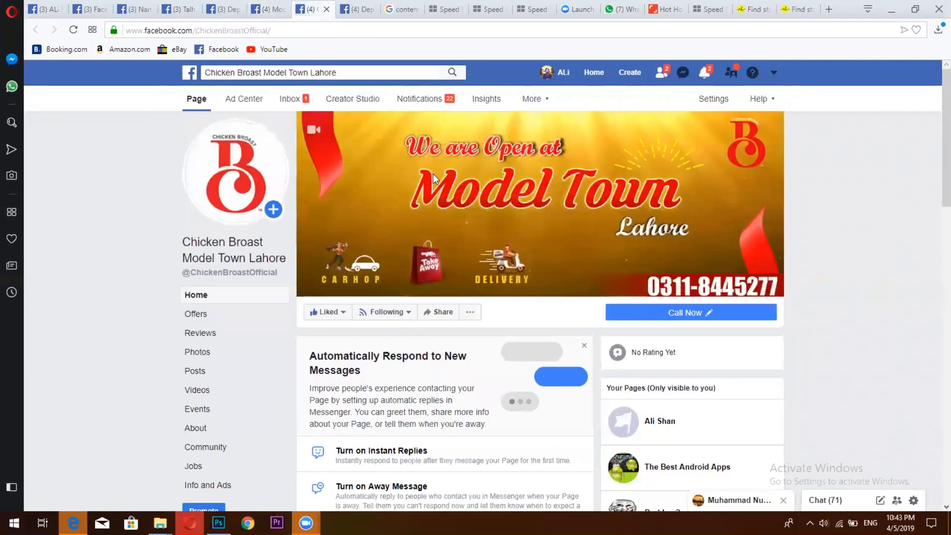
scroll(433, 174, "down", 2)
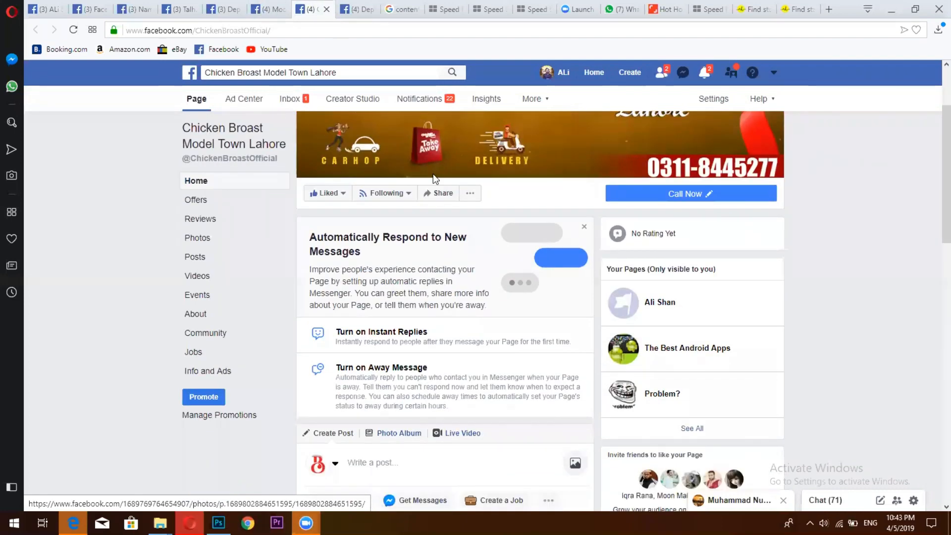
scroll(433, 179, "down", 3)
scroll(431, 183, "up", 5)
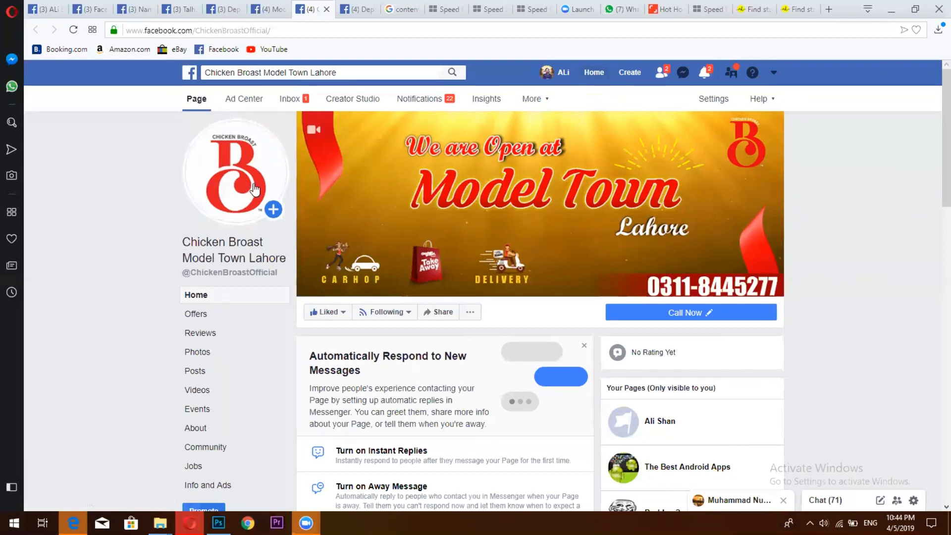
scroll(306, 211, "down", 5)
scroll(305, 210, "down", 3)
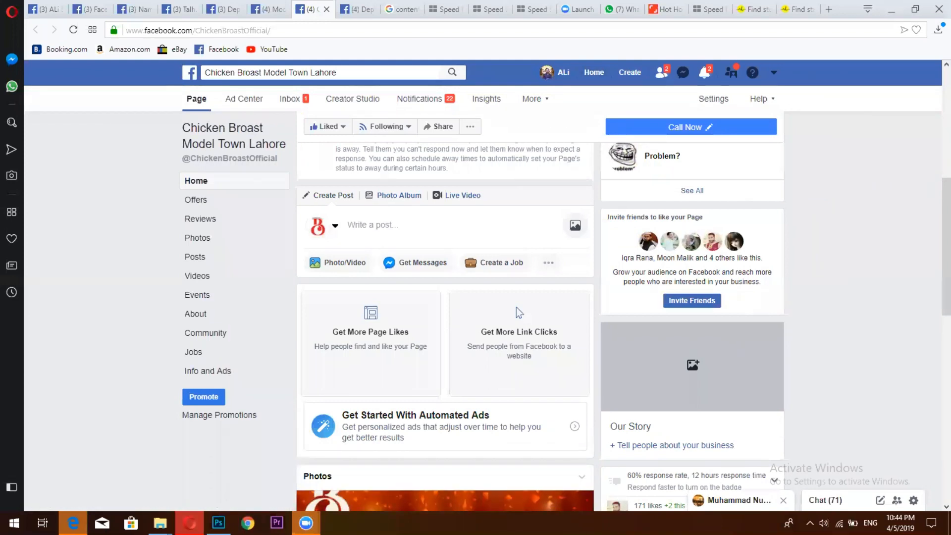
Step: Revisit the Social Media Campaigns checklist in Photoshop and return to the Chicken Broast page in Opera
key("alt+Tab")
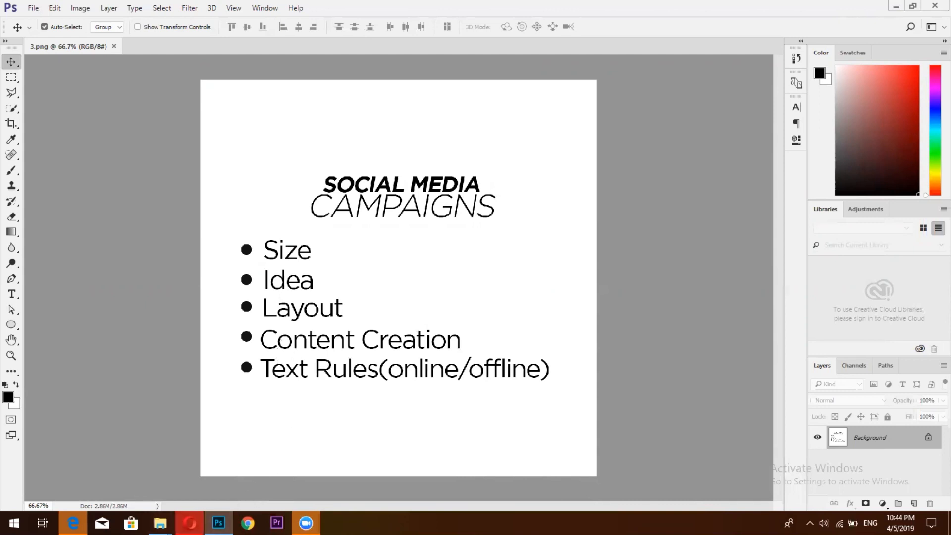
left_click(189, 523)
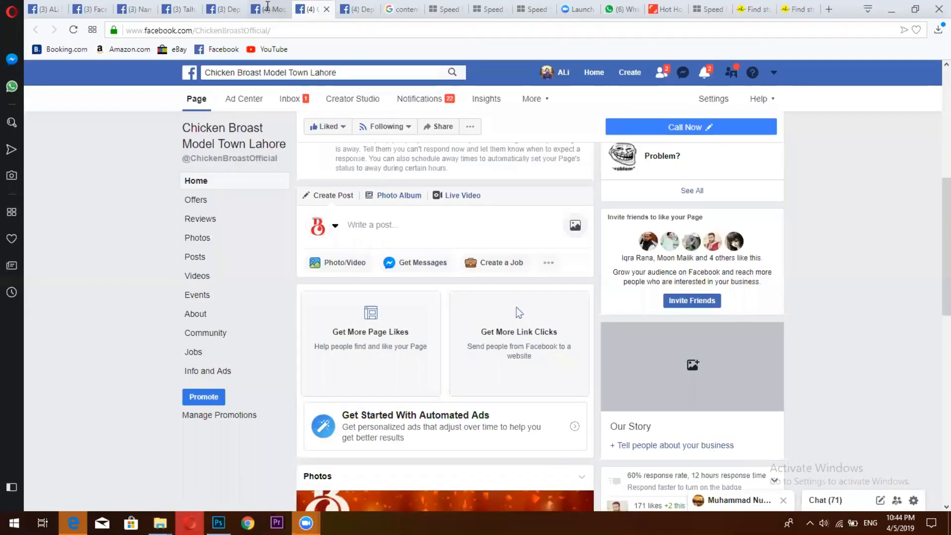
Step: Return to the Moodys - Cafe photo gallery and open the "Beefy Bite!" burger post for a closer look
left_click(268, 7)
scroll(471, 274, "down", 5)
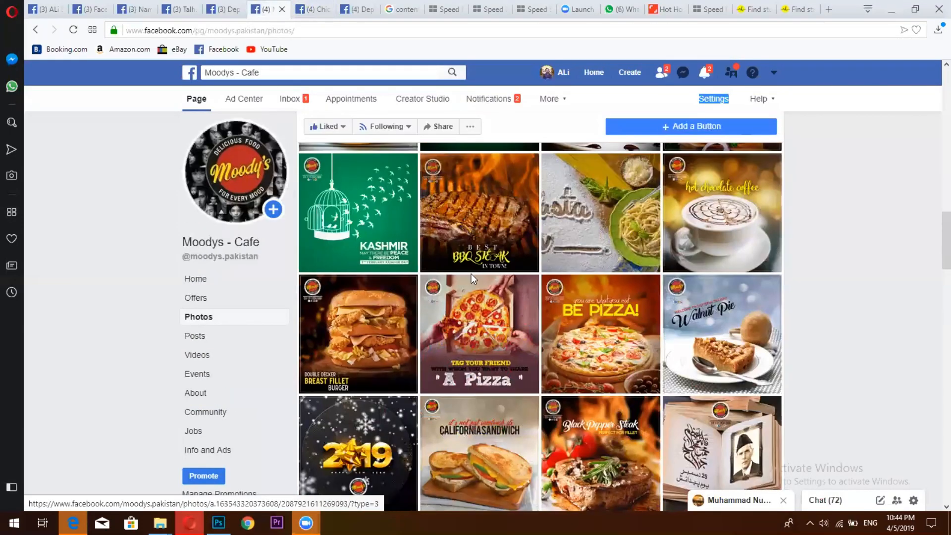
scroll(561, 290, "up", 10)
scroll(594, 227, "down", 2)
scroll(587, 270, "down", 2)
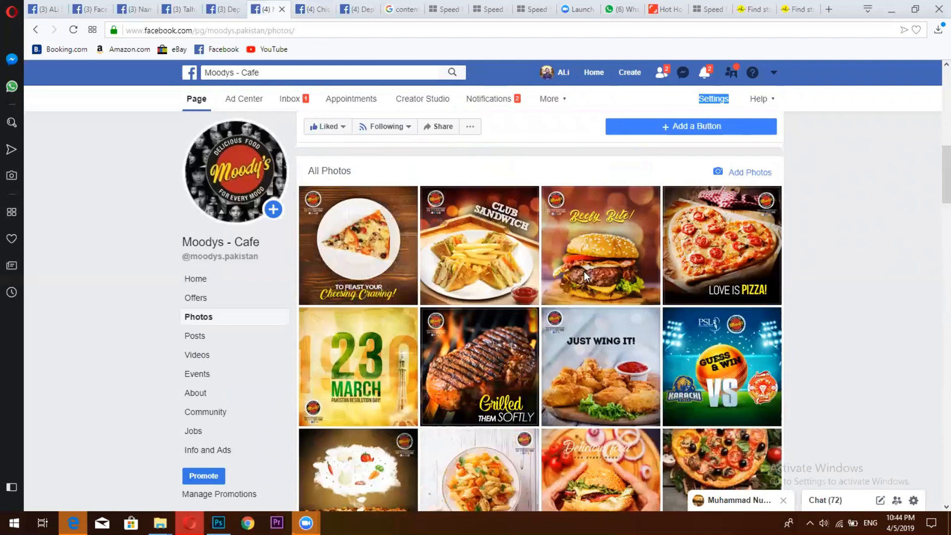
left_click(586, 276)
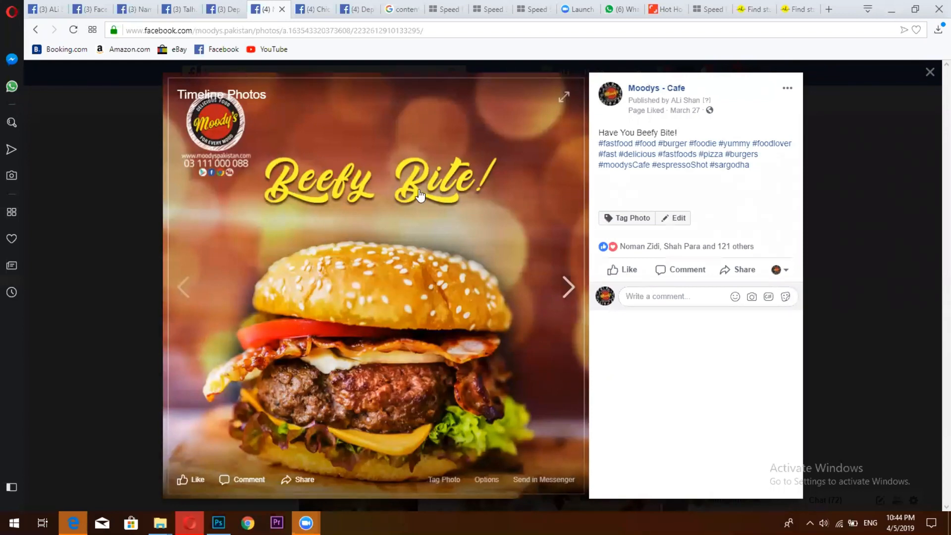
Step: Examine the Chicken Tandoori Masala Mix post in the Talha Foods gallery and compare it with the Social Media Campaigns checklist in Photoshop
left_click(191, 6)
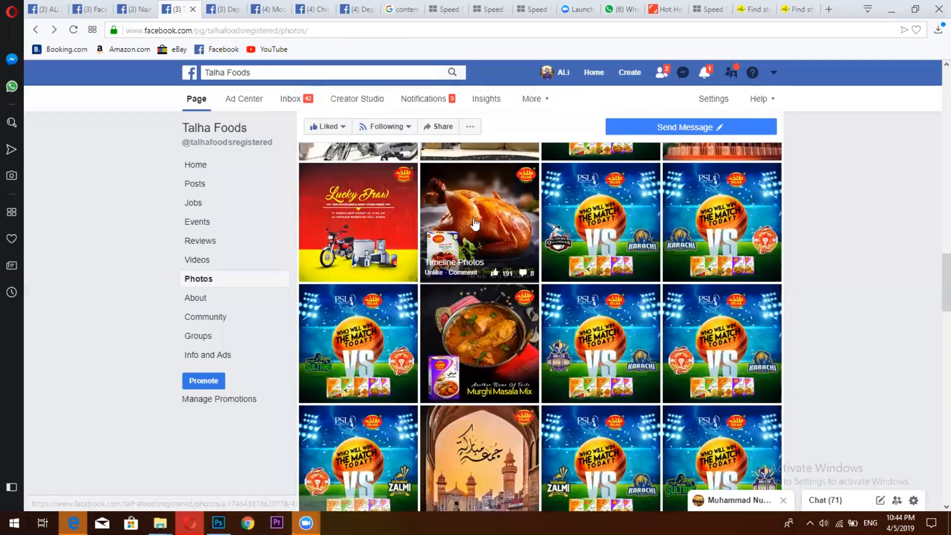
left_click(475, 224)
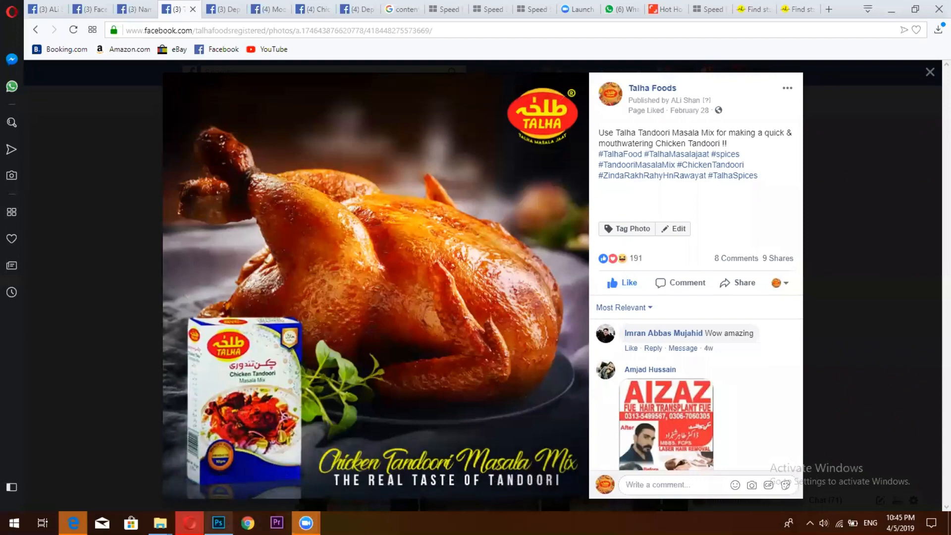
left_click(219, 522)
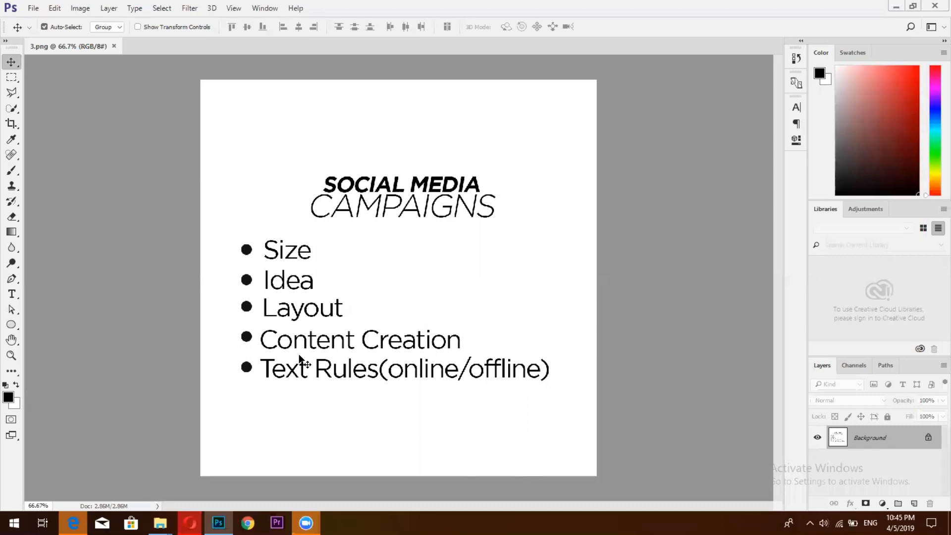
left_click(189, 522)
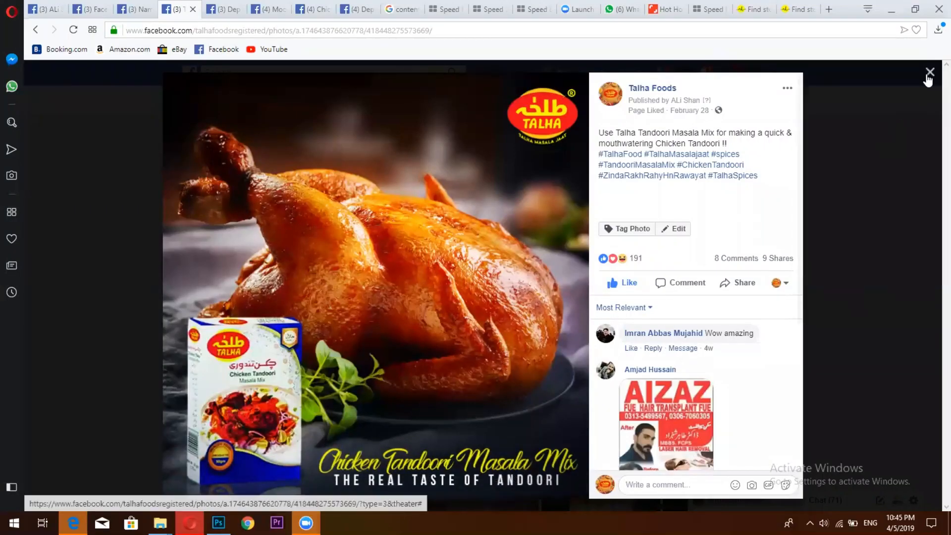
Step: Examine the Talha Foods Lucky Draw post and check it against the Photoshop campaign checklist before returning to Opera
left_click(929, 74)
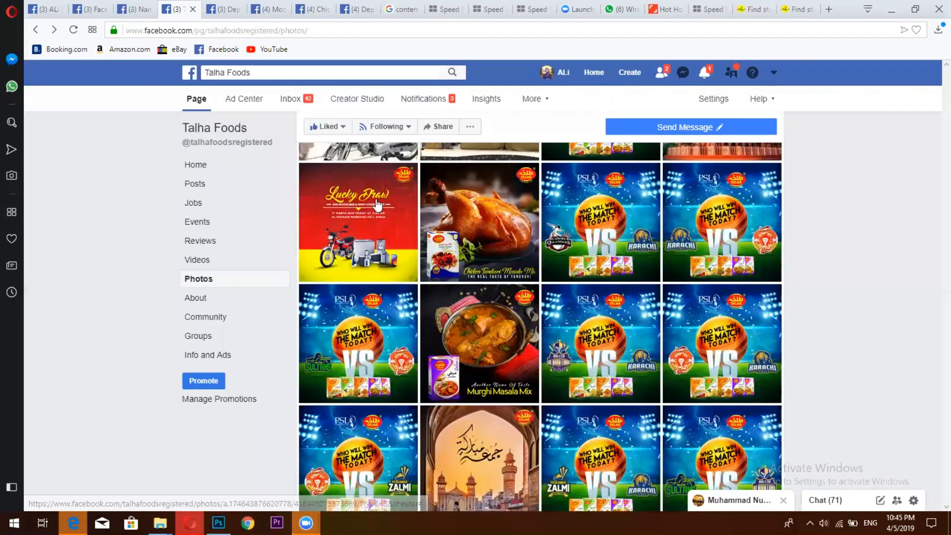
left_click(377, 204)
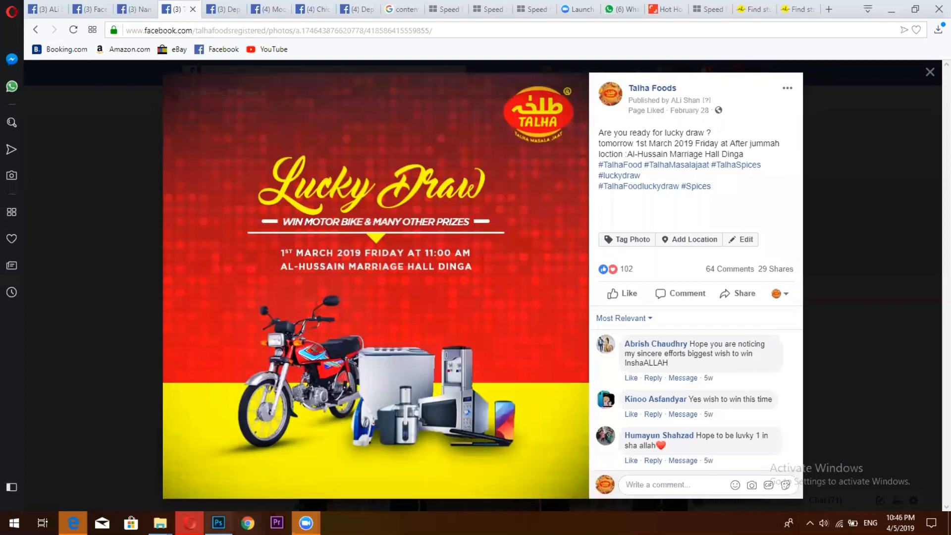
key("alt+Tab")
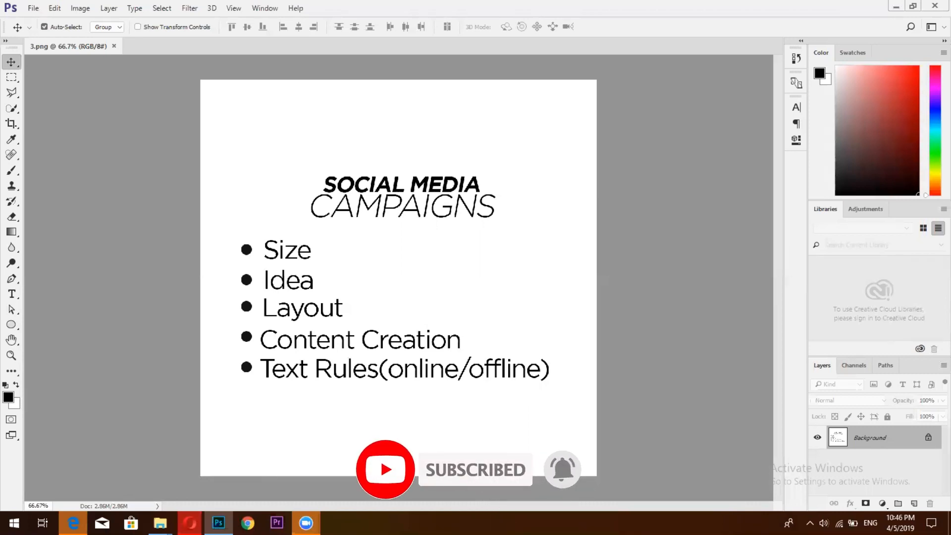
key("alt+Tab")
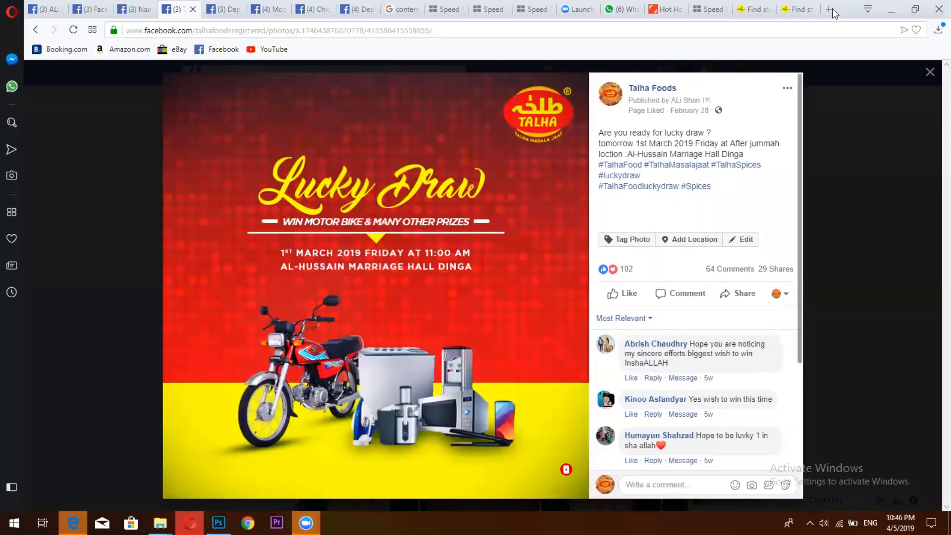
Step: Search Google for "facebook overlay" in a new tab and open Facebook's Text Overlay Tool
left_click(828, 9)
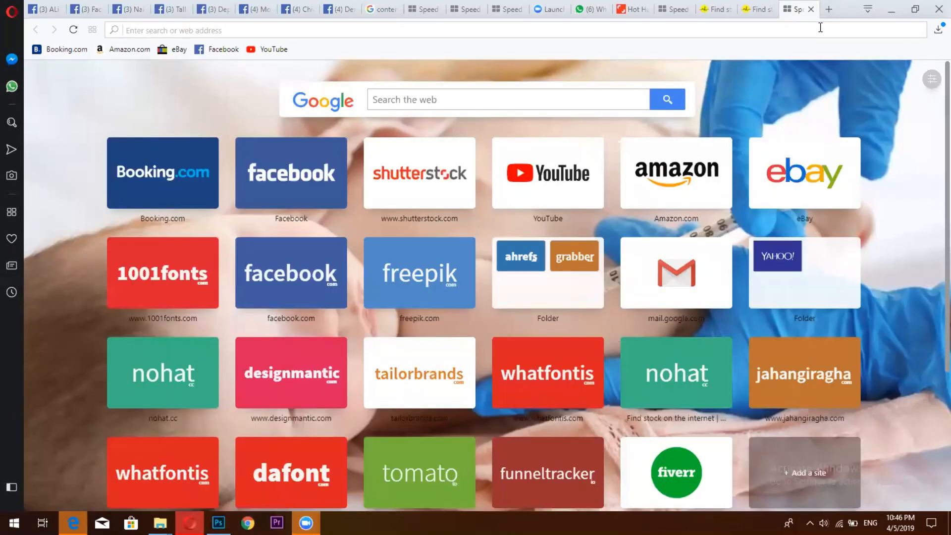
type("face")
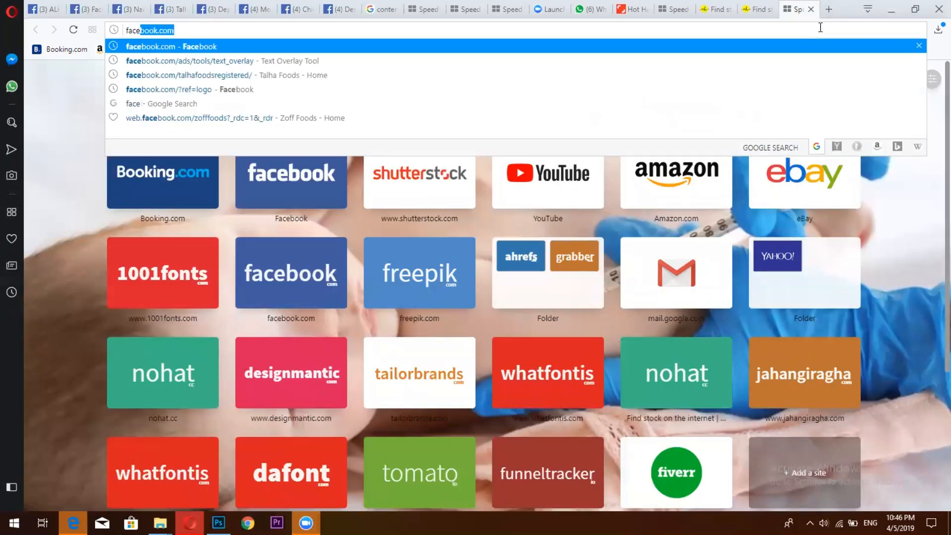
type("book ")
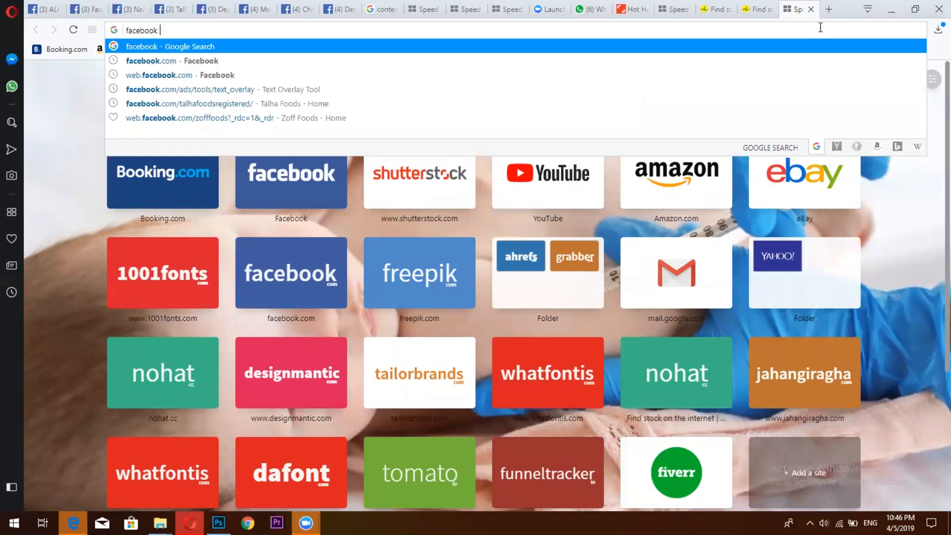
type("over")
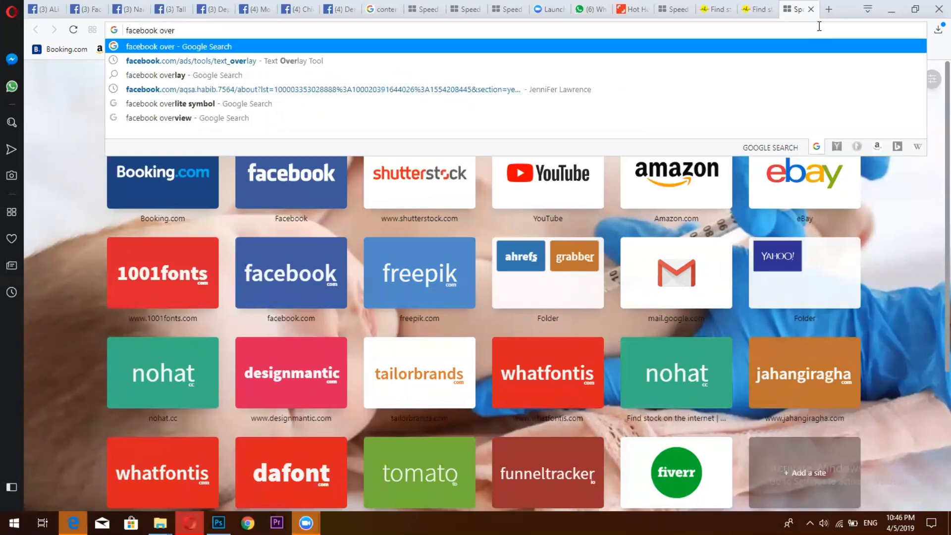
left_click(343, 73)
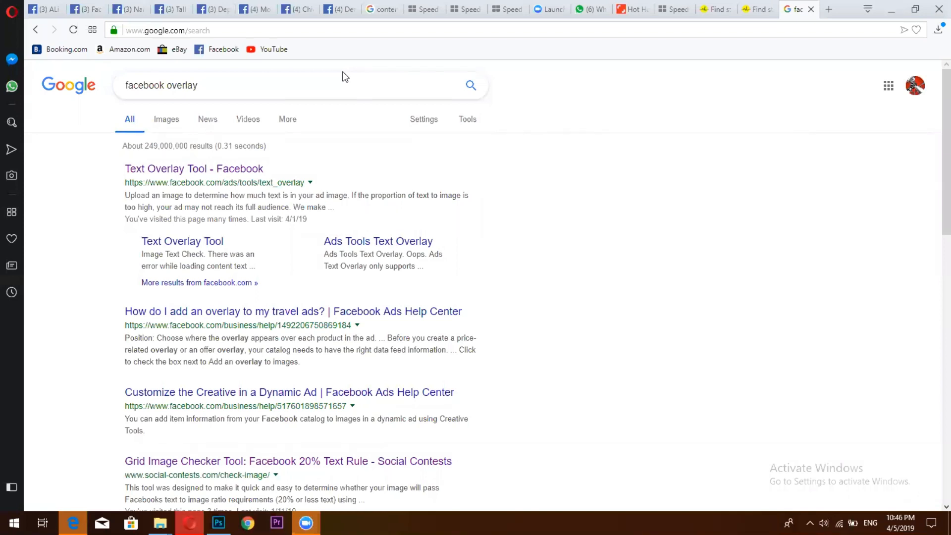
left_click(229, 169)
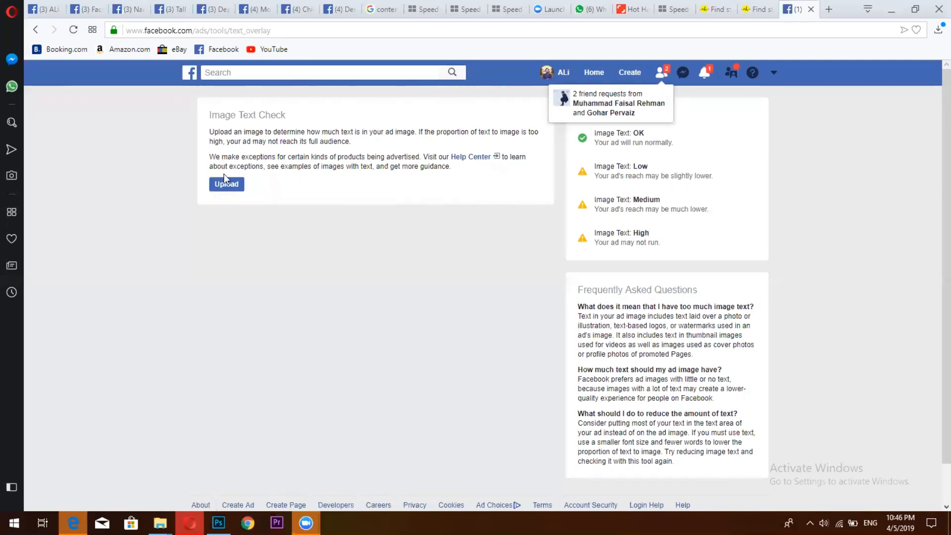
Step: View the image picker of the Image Text Check without uploading a file, and return to the campaign checklist in Photoshop
left_click(217, 184)
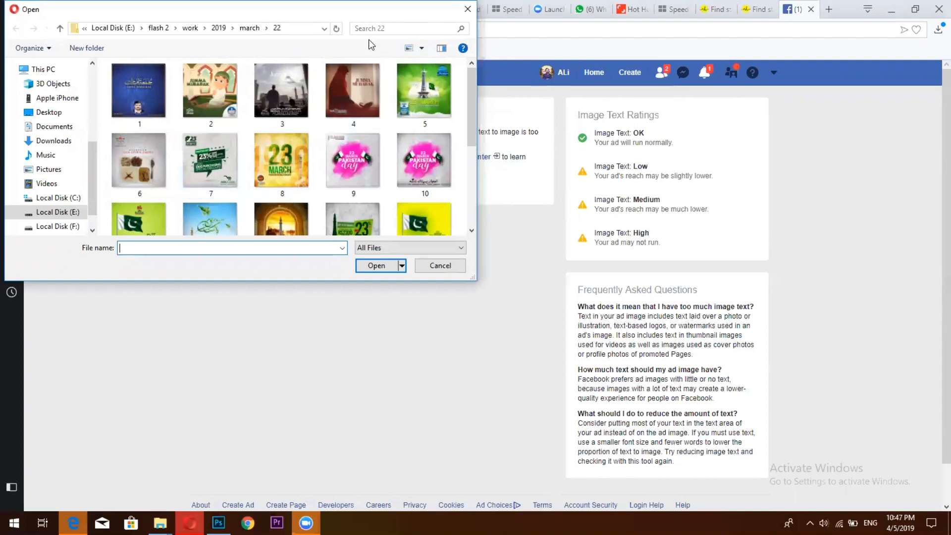
left_click_drag(369, 9, 396, 162)
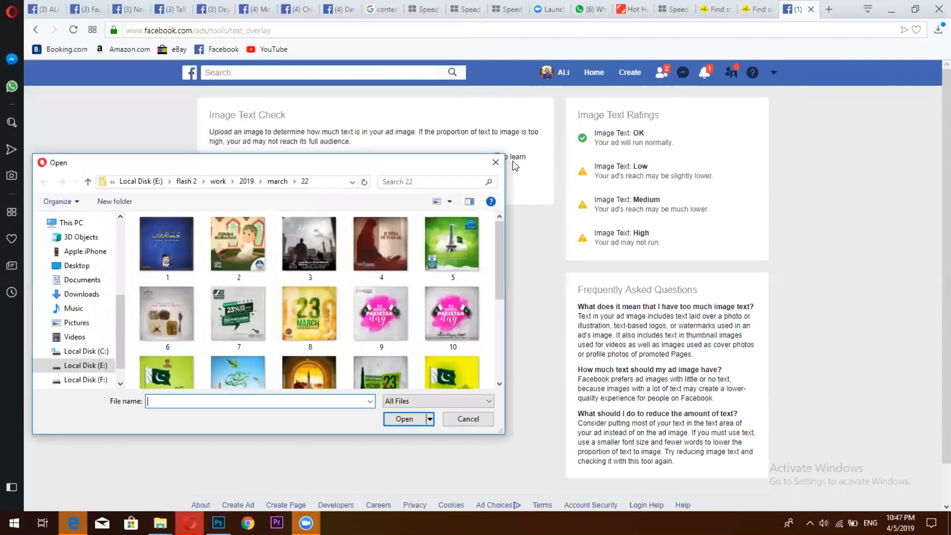
left_click(498, 157)
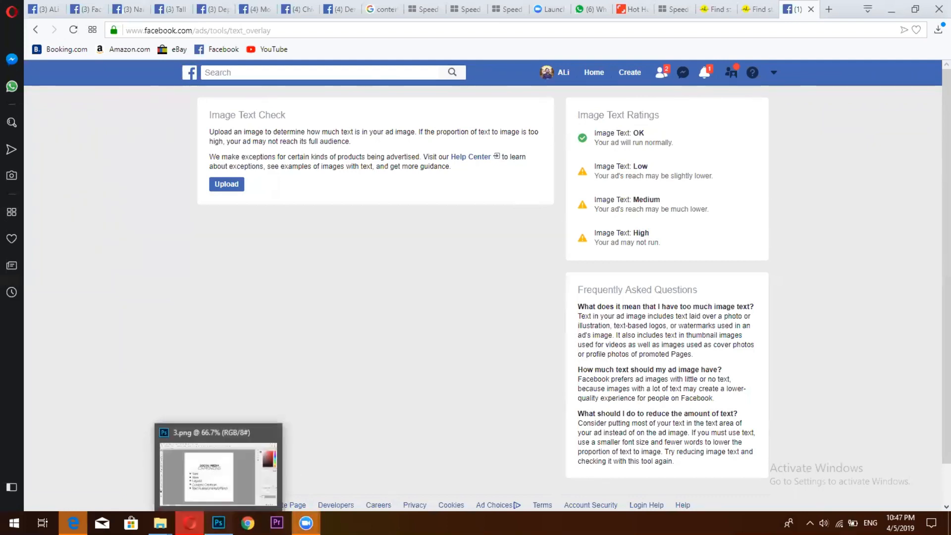
left_click(218, 523)
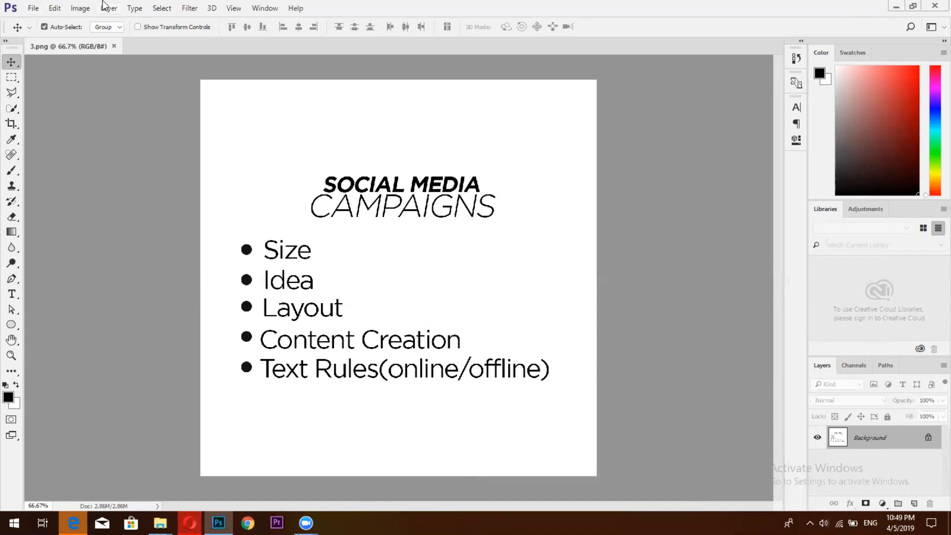
left_click(34, 9)
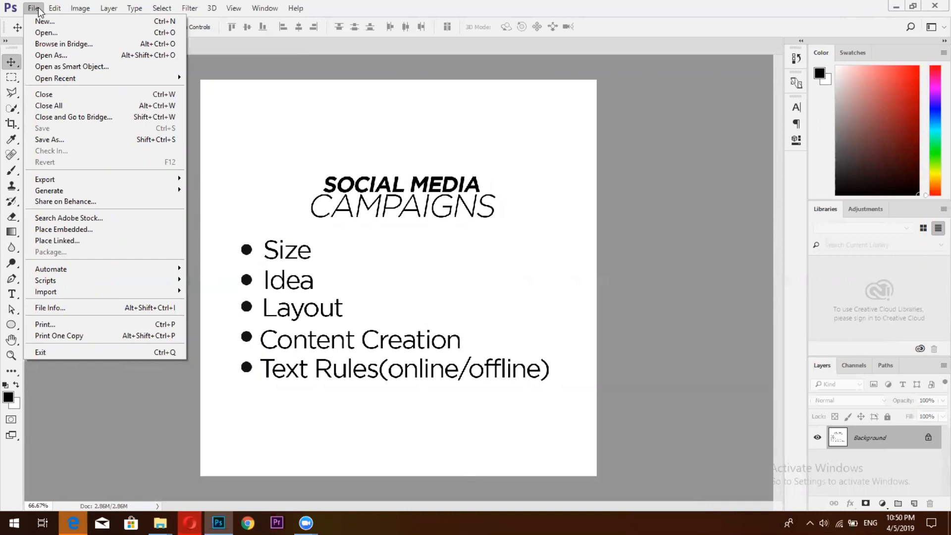
left_click(162, 8)
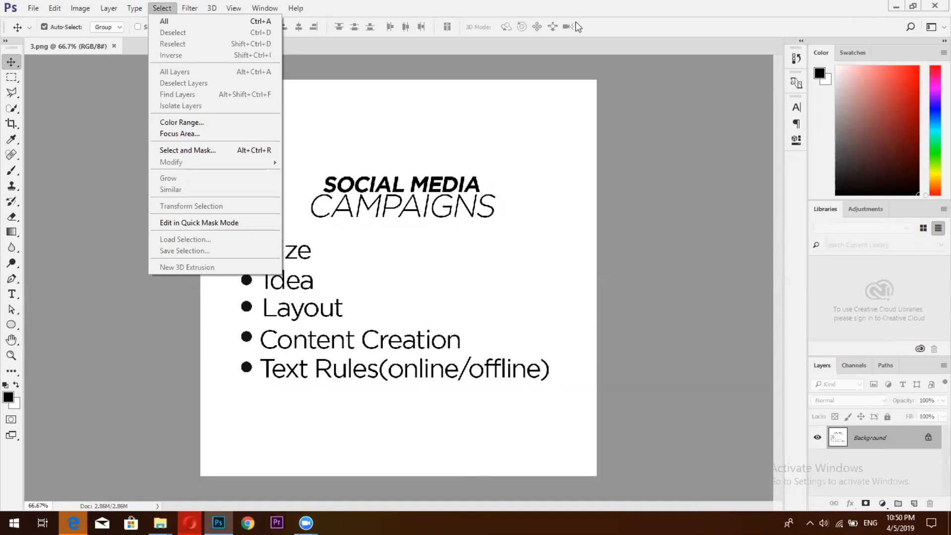
left_click(32, 11)
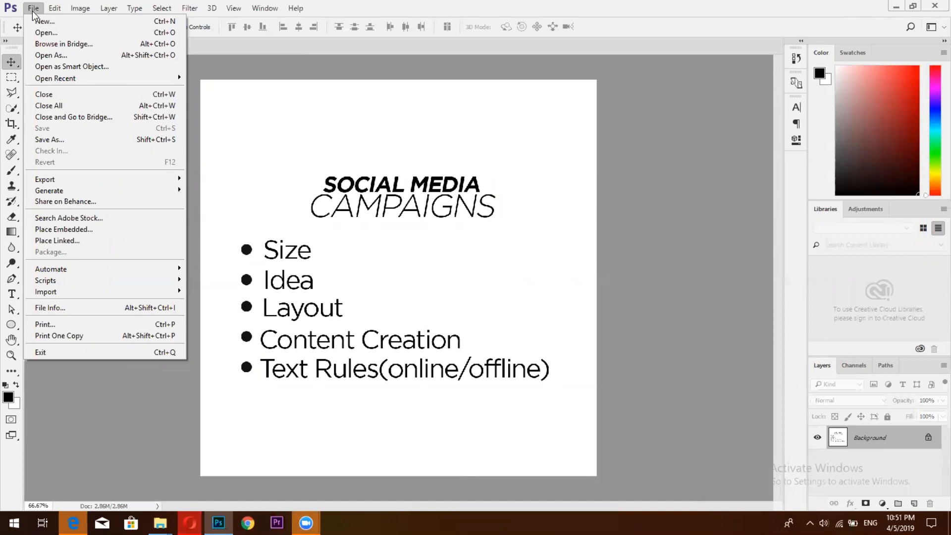
left_click(36, 10)
left_click(36, 10)
left_click(33, 8)
left_click(55, 7)
left_click(37, 10)
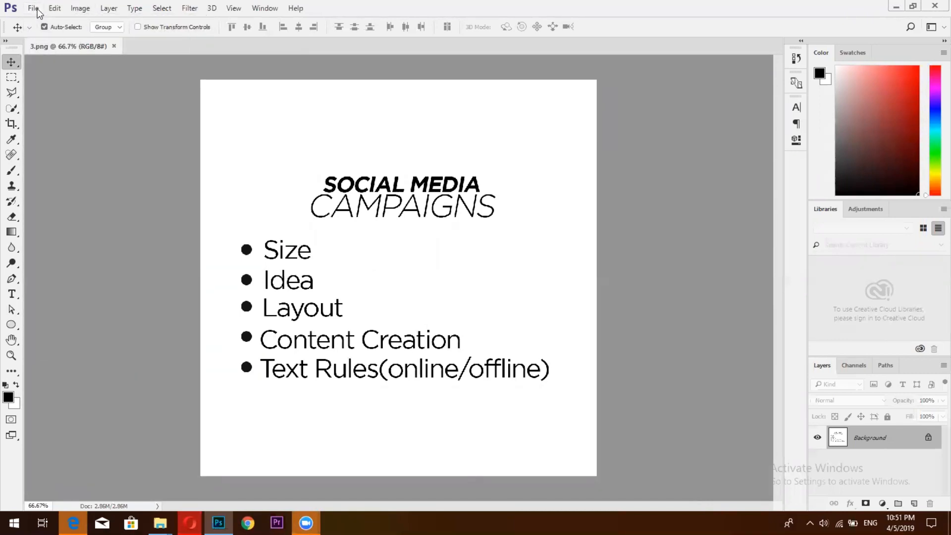
Step: Open the New Document dialog and look through the Photo, Print and Art & Illustration size presets
left_click(37, 10)
left_click(44, 19)
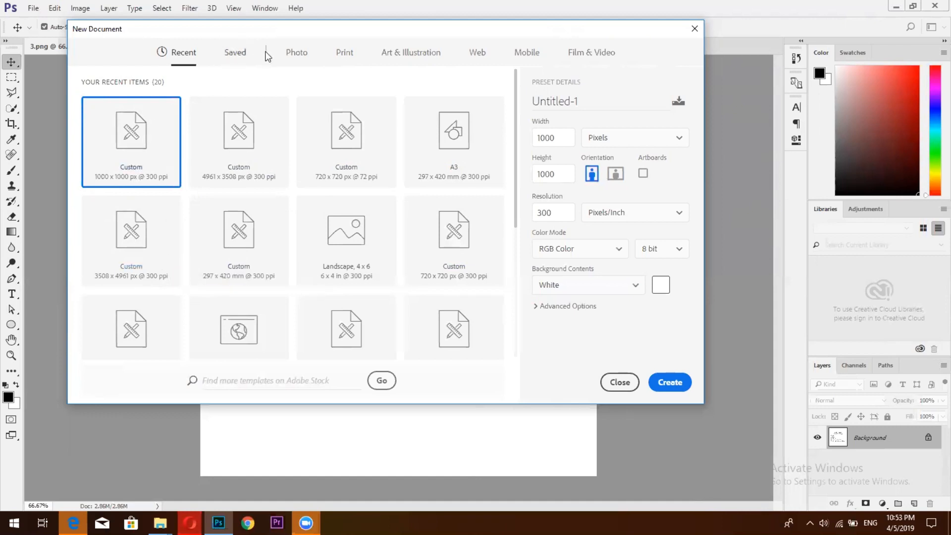
left_click(294, 58)
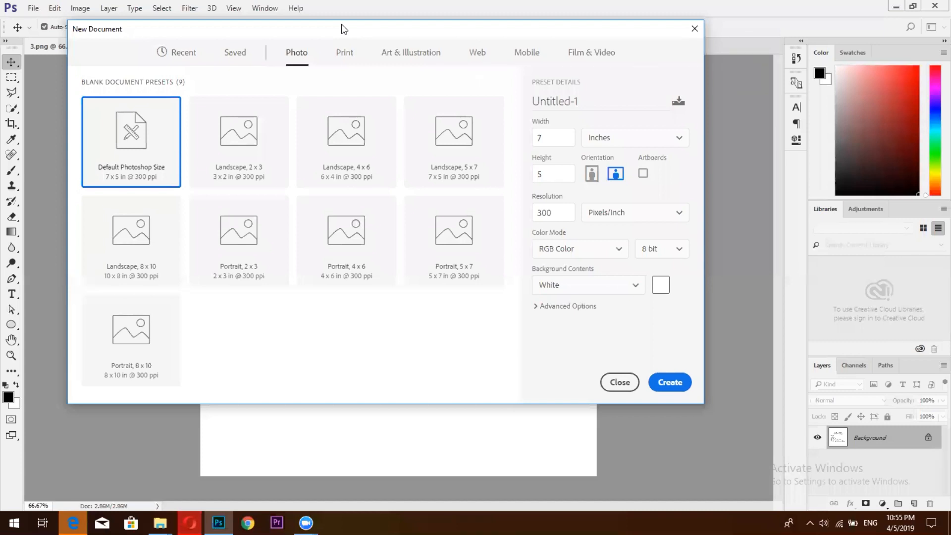
left_click(348, 54)
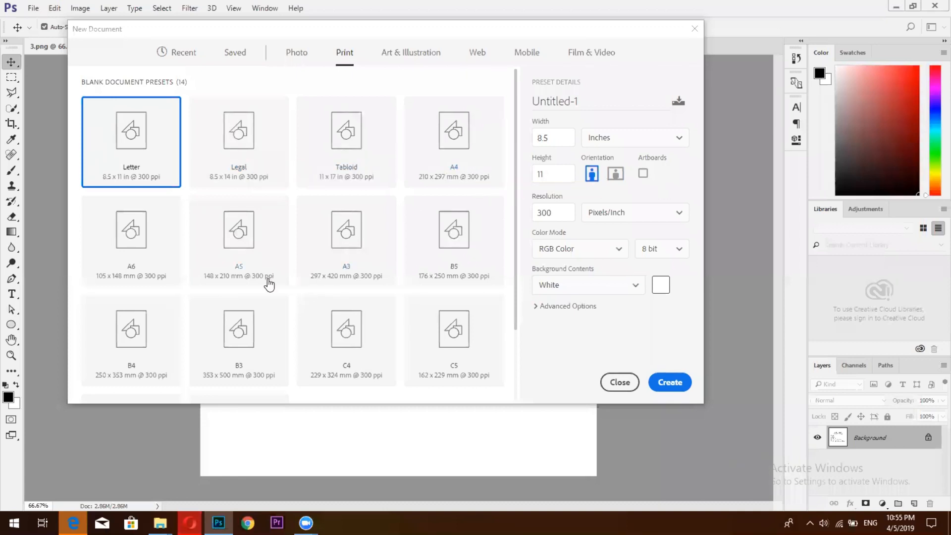
scroll(303, 248, "down", 2)
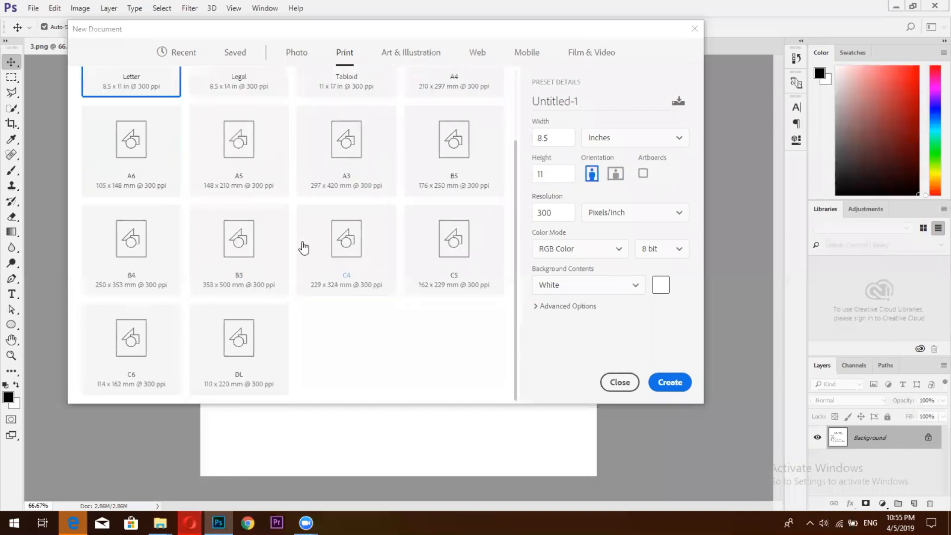
scroll(303, 248, "up", 2)
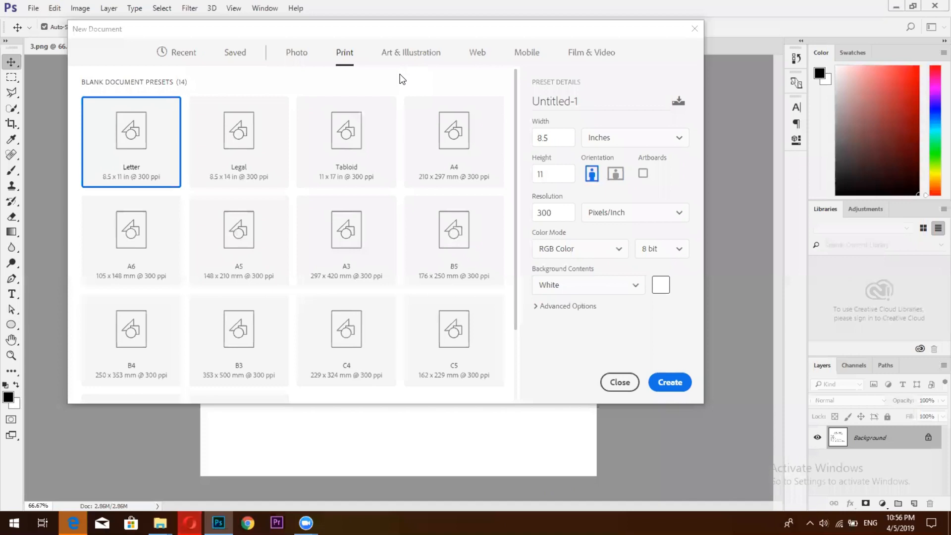
left_click(409, 51)
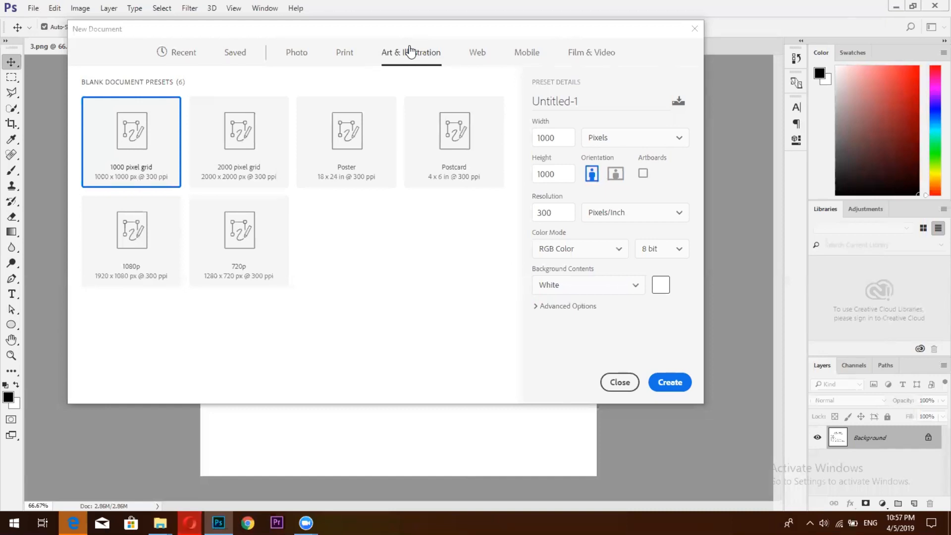
Step: Switch to Opera and search Google for "art and illustration" in a new tab
left_click(190, 522)
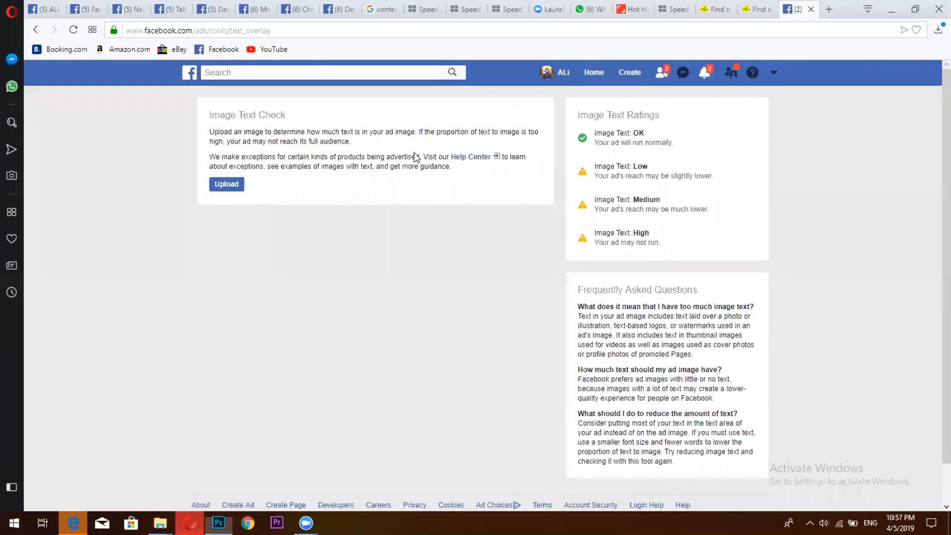
key("ctrl+t")
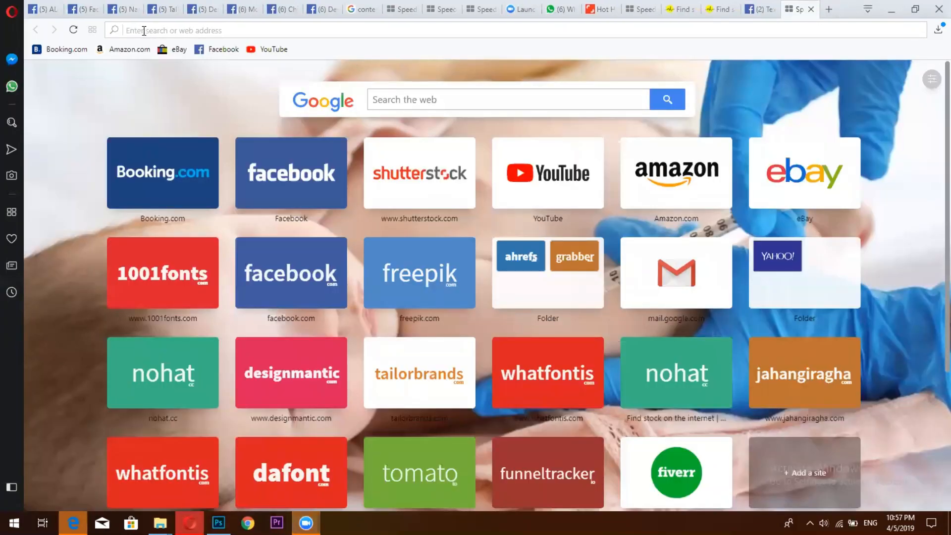
type("art an")
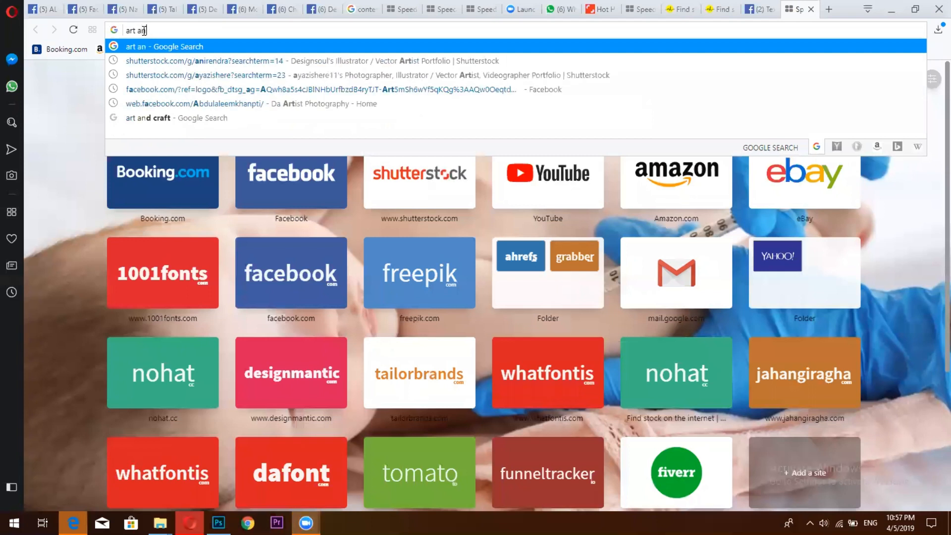
type("d ill")
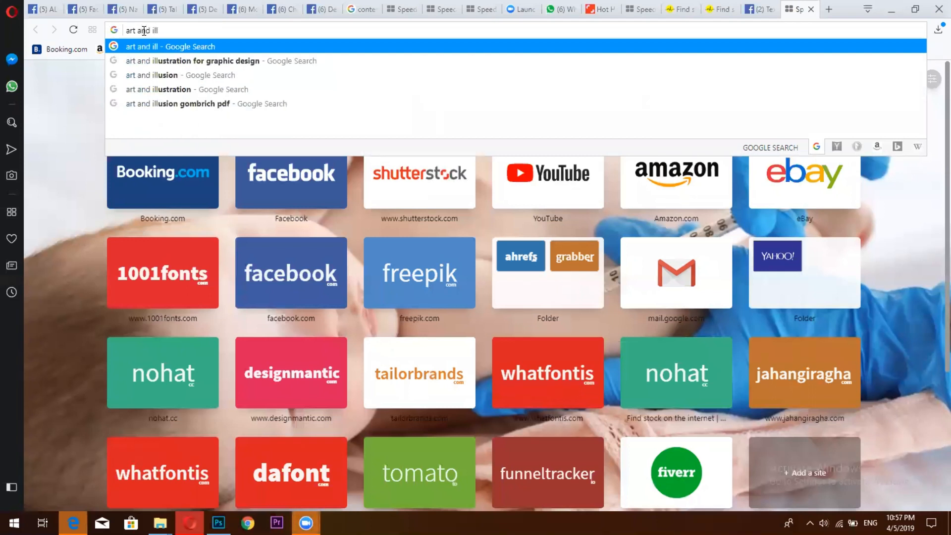
type("ustra")
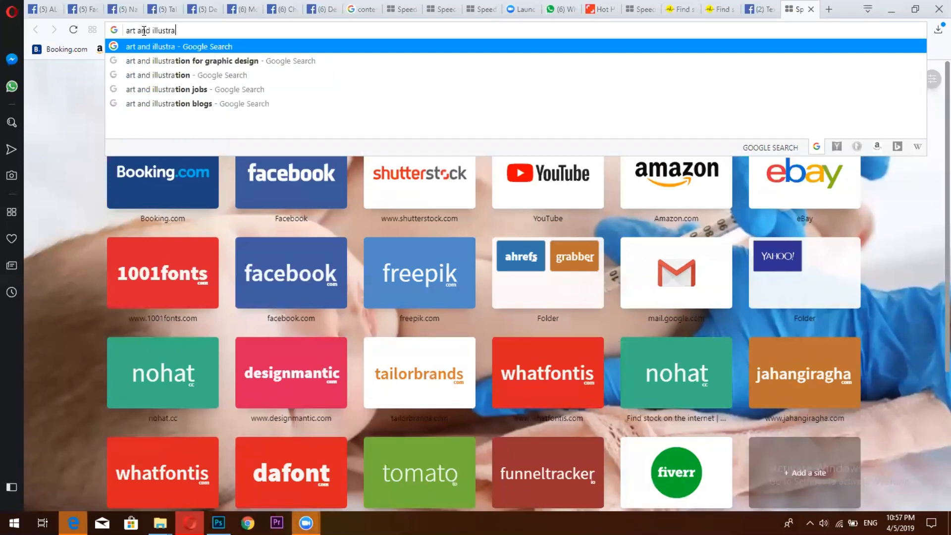
left_click(175, 75)
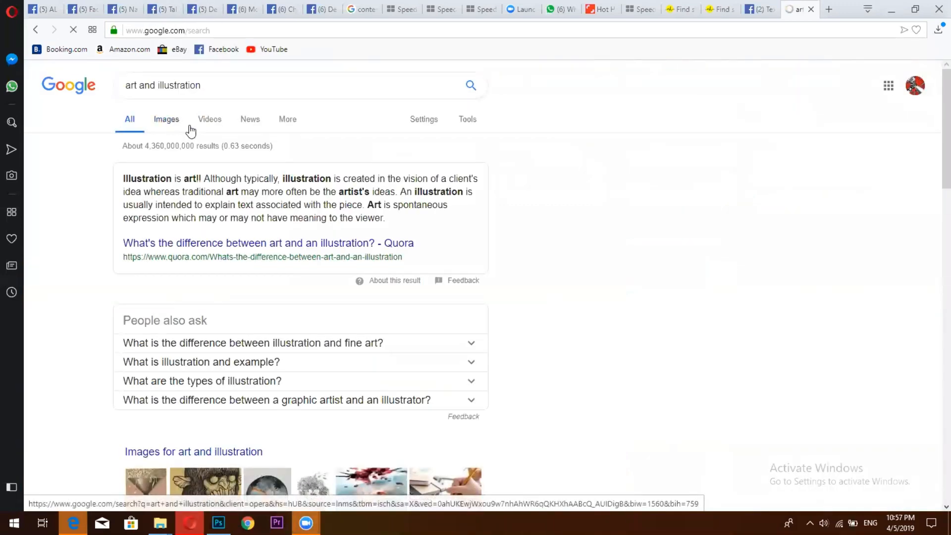
Step: Show the image results for "art and illustration" and browse the example artworks
left_click(166, 119)
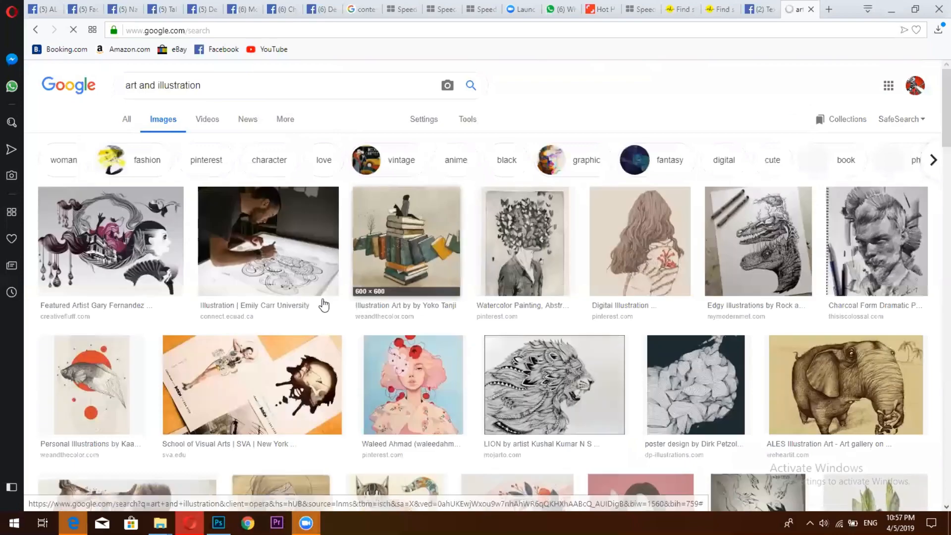
scroll(439, 253, "down", 2)
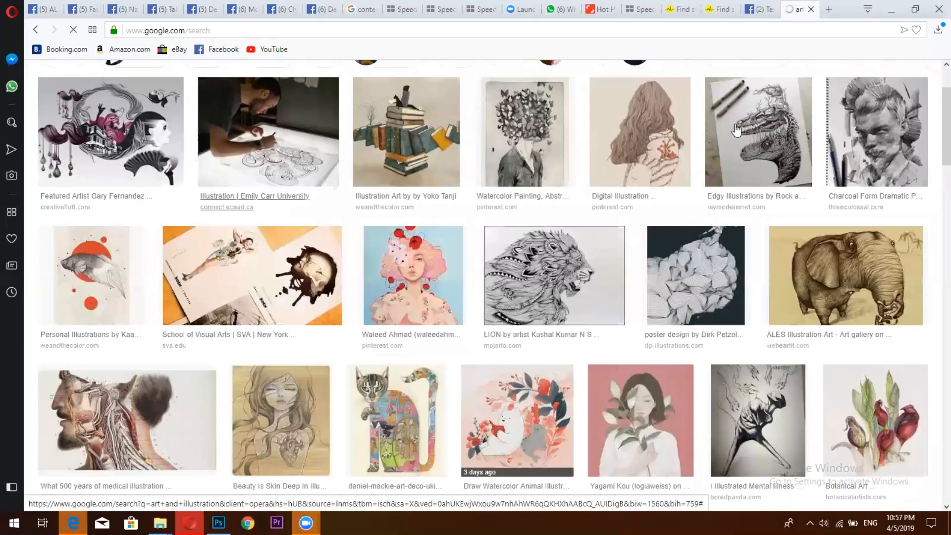
scroll(249, 270, "down", 2)
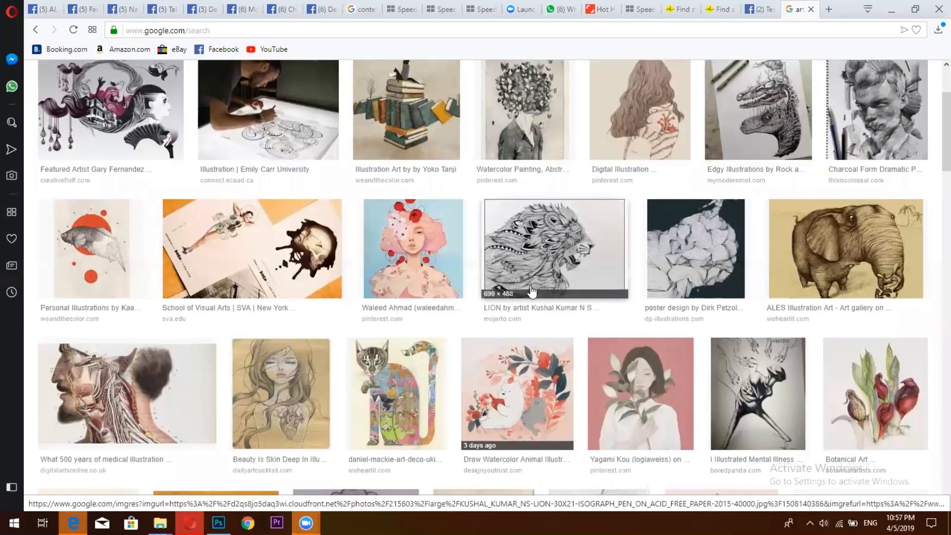
scroll(249, 271, "down", 1)
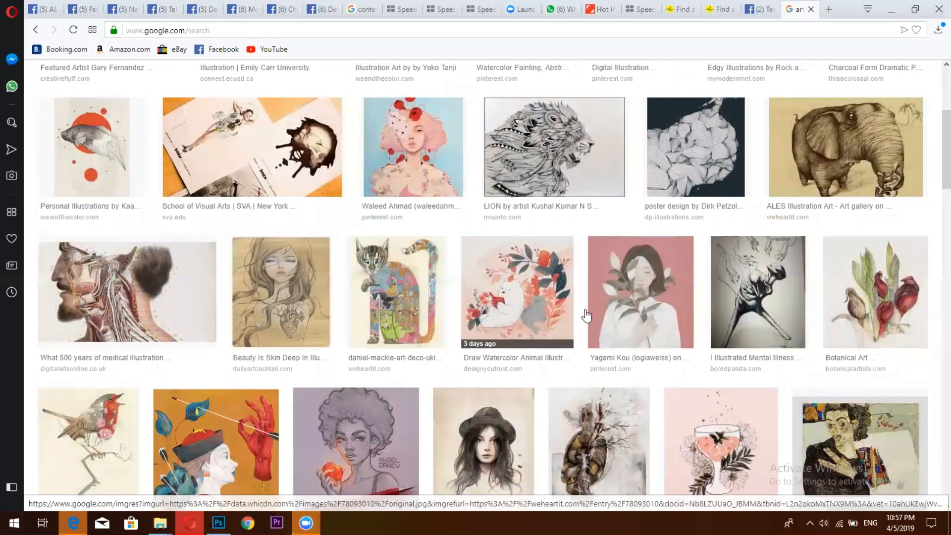
scroll(581, 311, "down", 10)
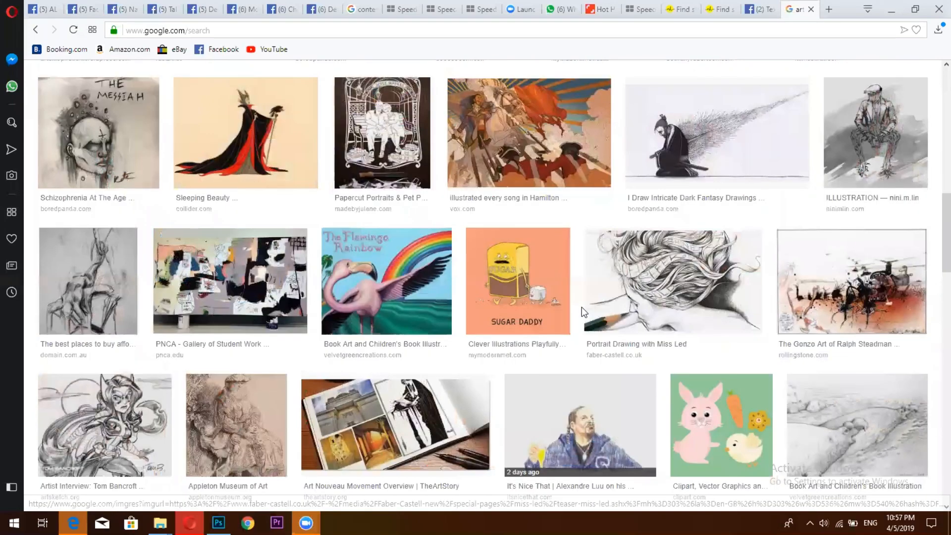
Step: Return to Photoshop, create a document from the Web Most Common preset at 1366 x 768 px and 72 ppi, and close it again
key("alt+Tab")
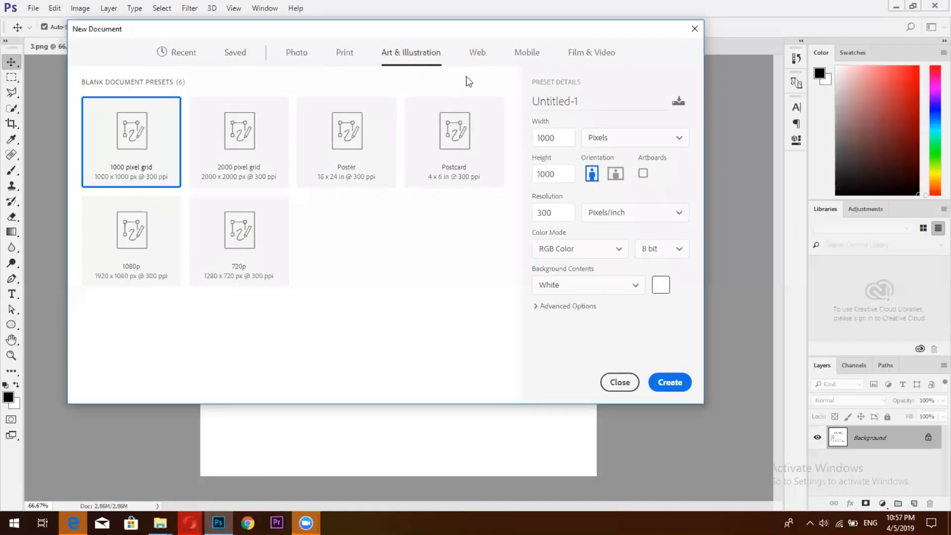
left_click(475, 53)
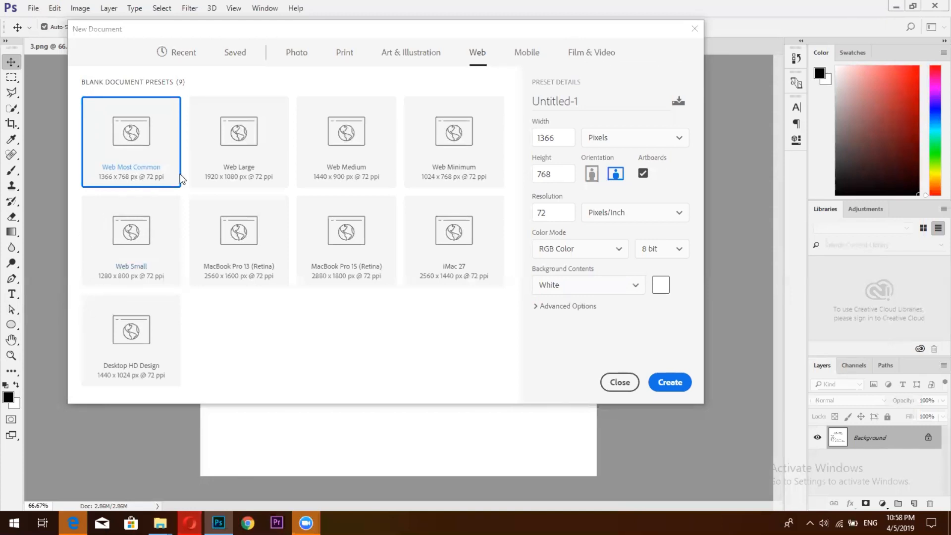
double_click(137, 159)
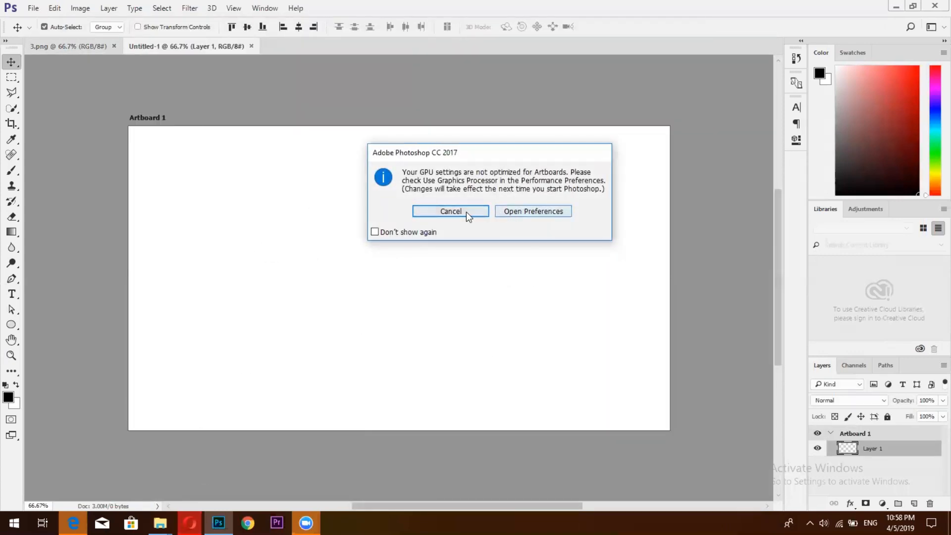
left_click(466, 212)
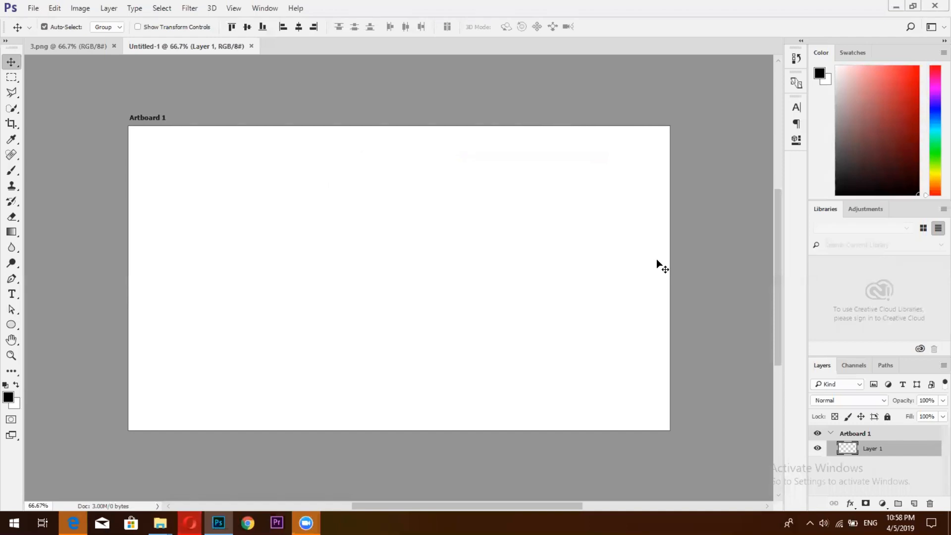
left_click(249, 44)
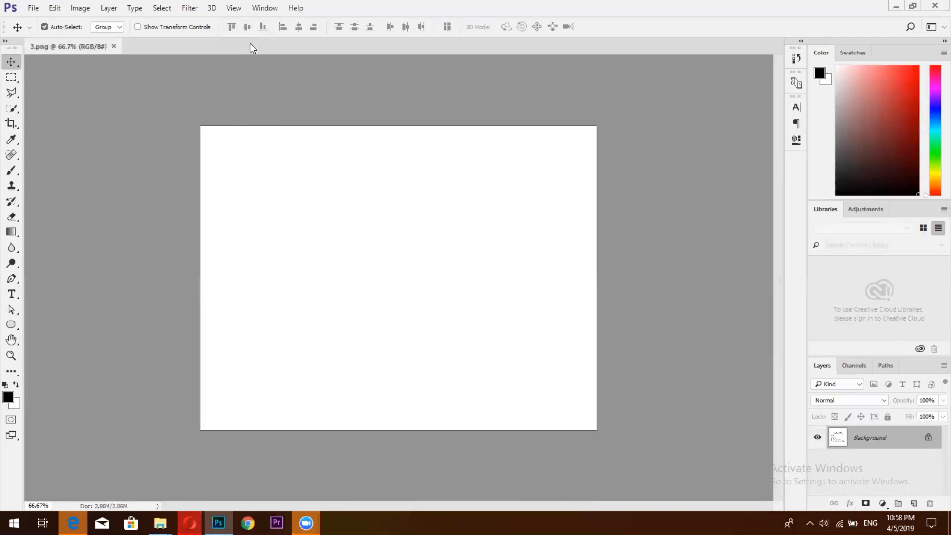
Step: Reopen the New Document dialog and view the Web size presets
left_click(33, 8)
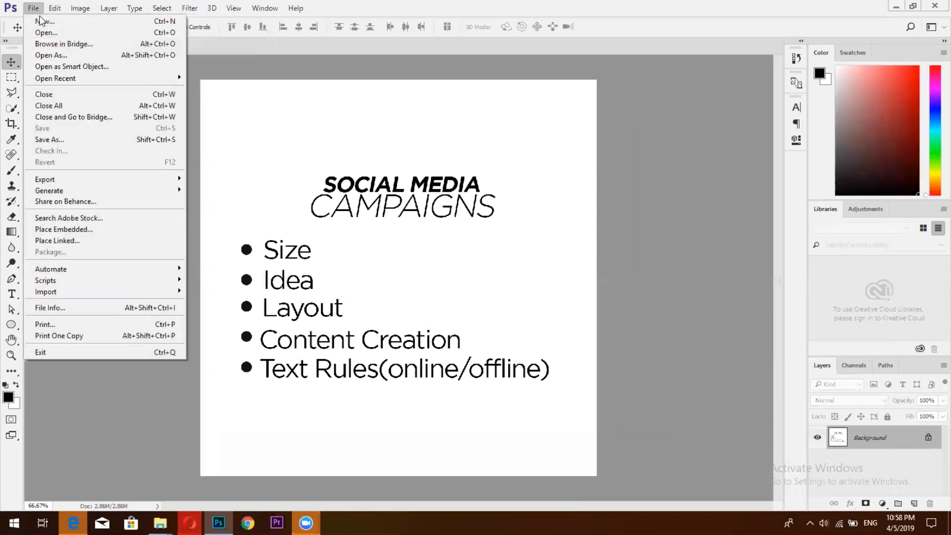
left_click(41, 17)
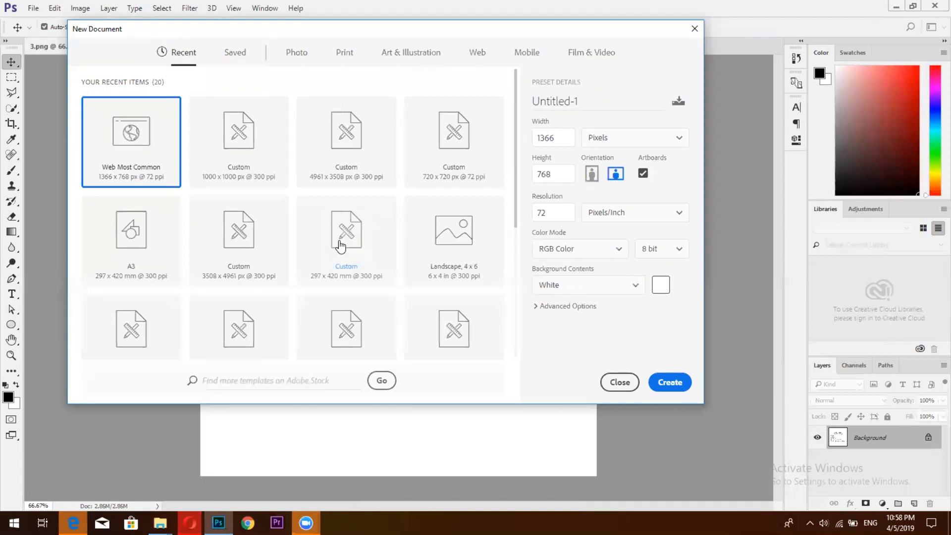
left_click(473, 54)
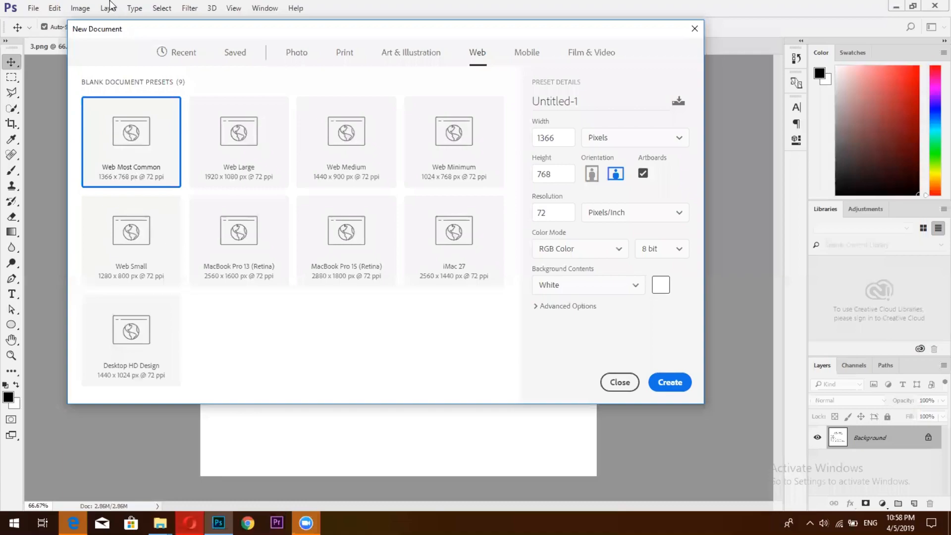
Step: Switch to Opera and examine the job roles in the intro section of the Facebook profile page
key("alt+Tab")
left_click(79, 8)
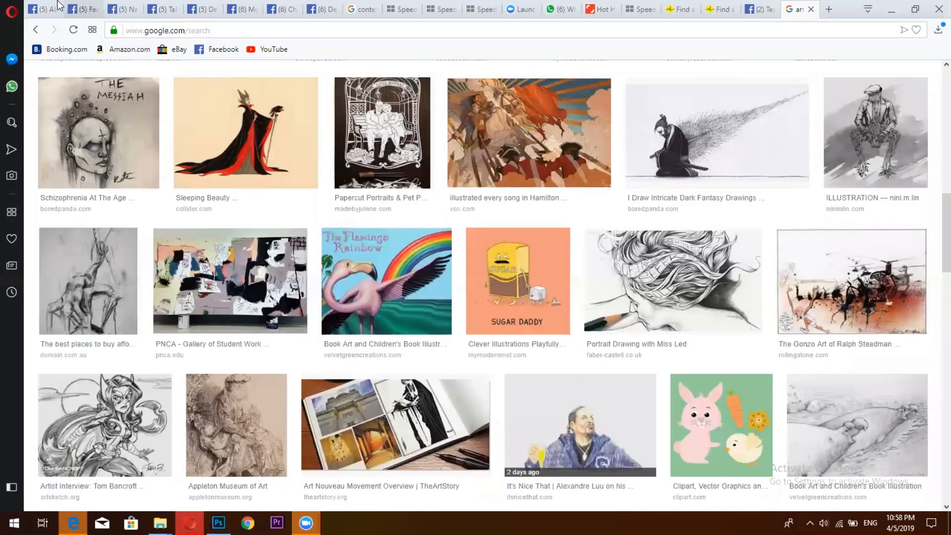
left_click(48, 6)
scroll(320, 215, "down", 3)
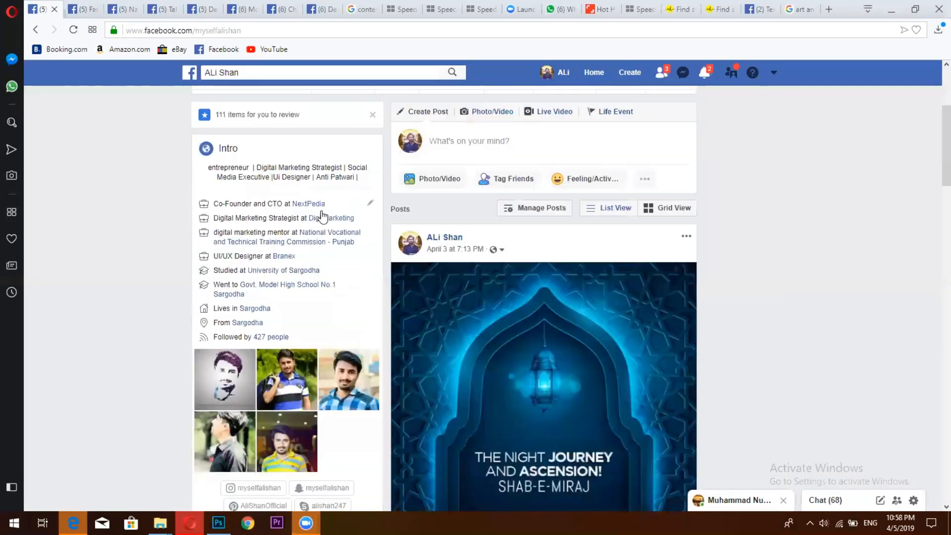
mouse_move(290, 250)
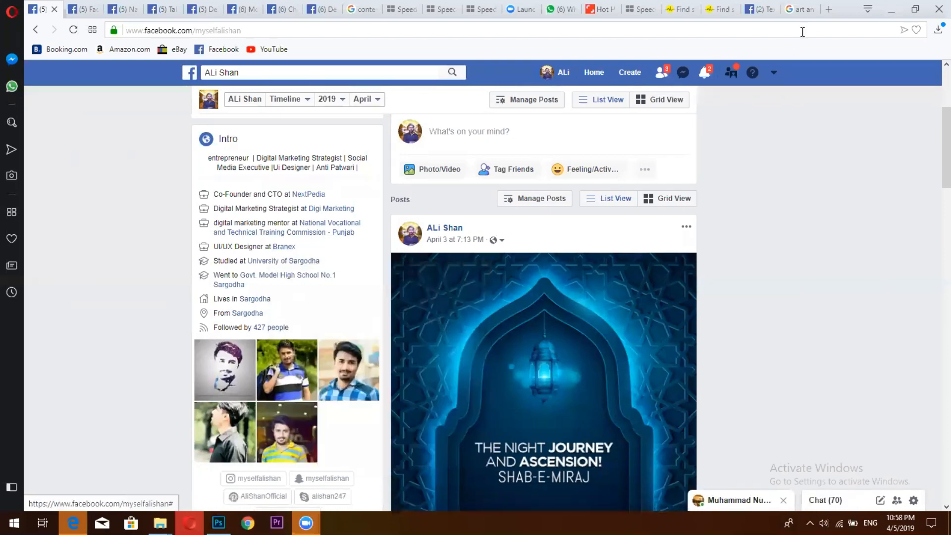
Step: Search Google for "logo design in dubai" in a new tab
left_click(830, 7)
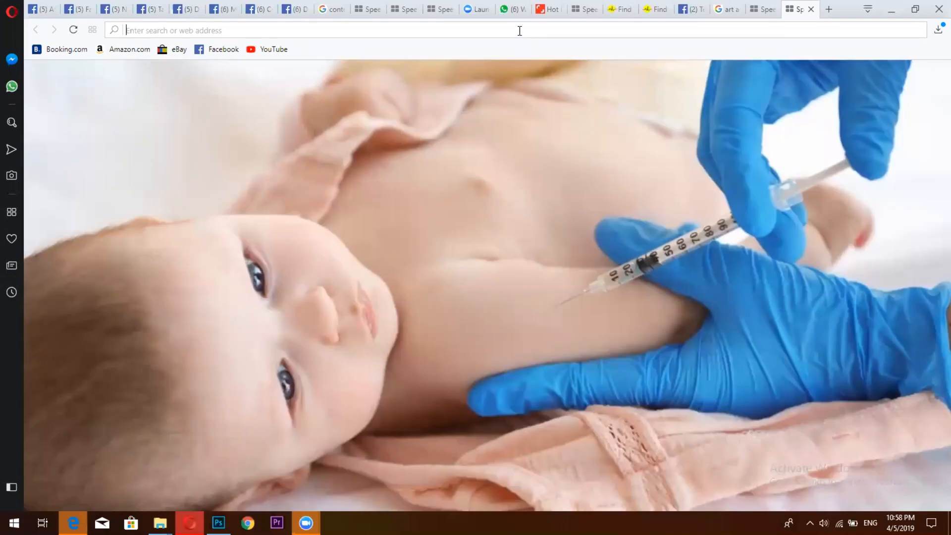
type("lod")
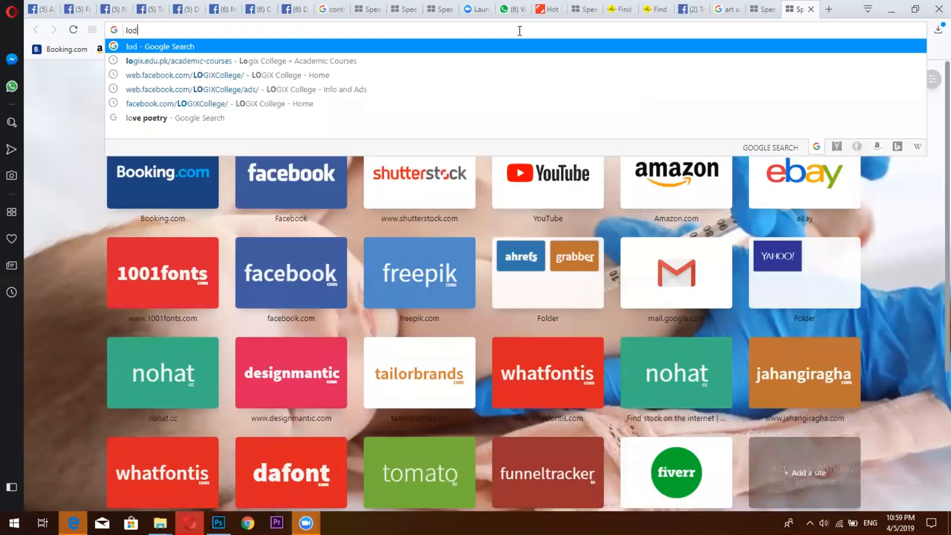
key("BackSpace")
type("go ")
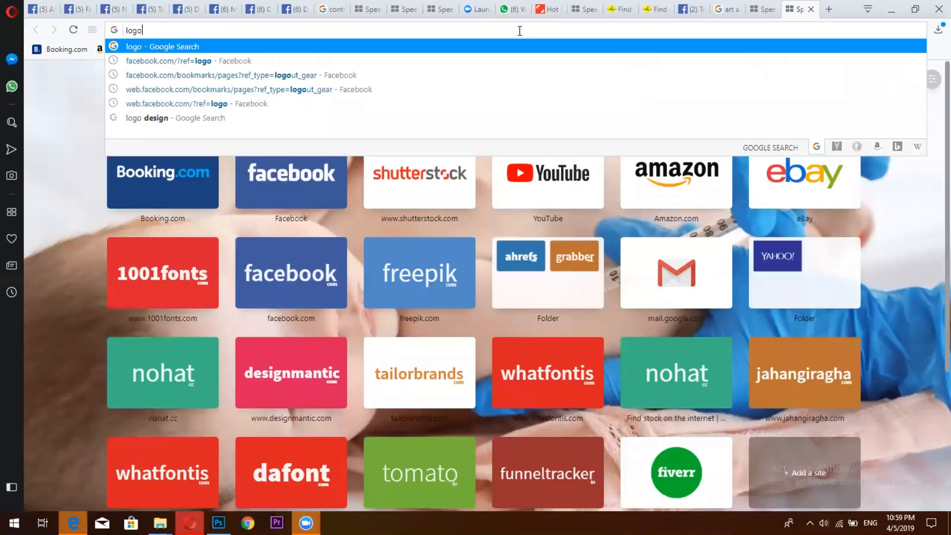
type("desi")
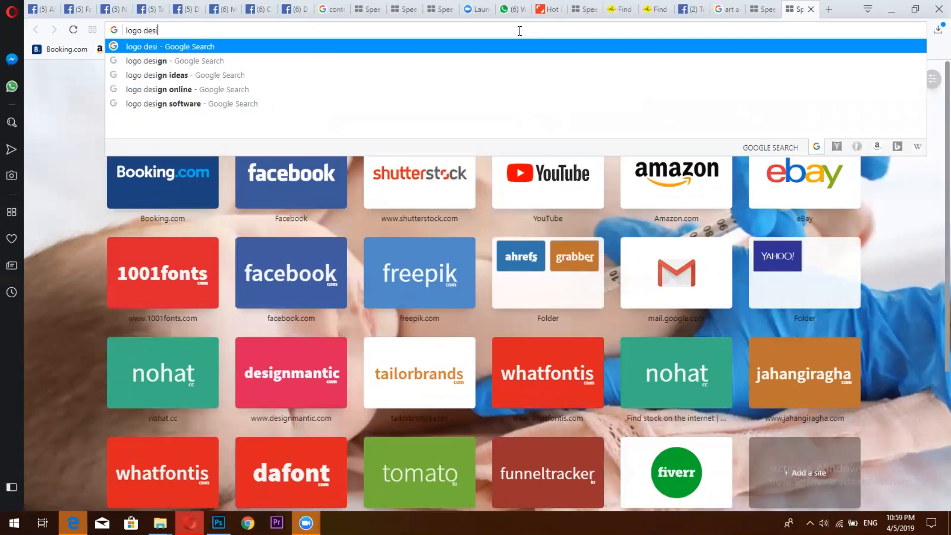
type("gn in d")
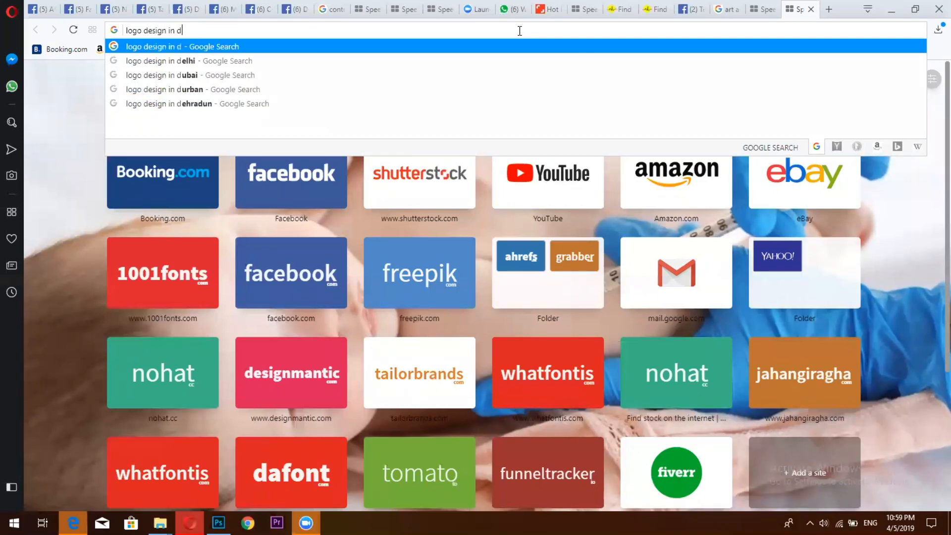
type("ubai")
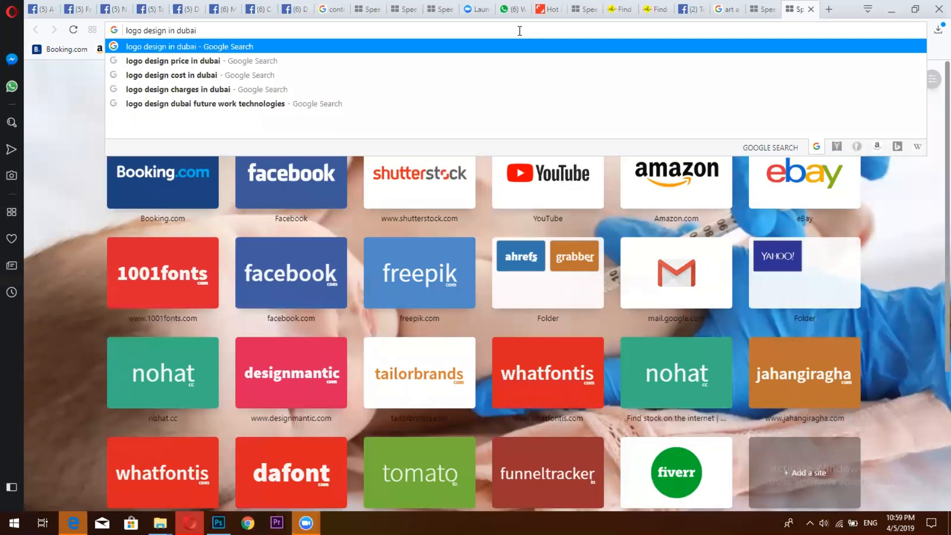
key("Return")
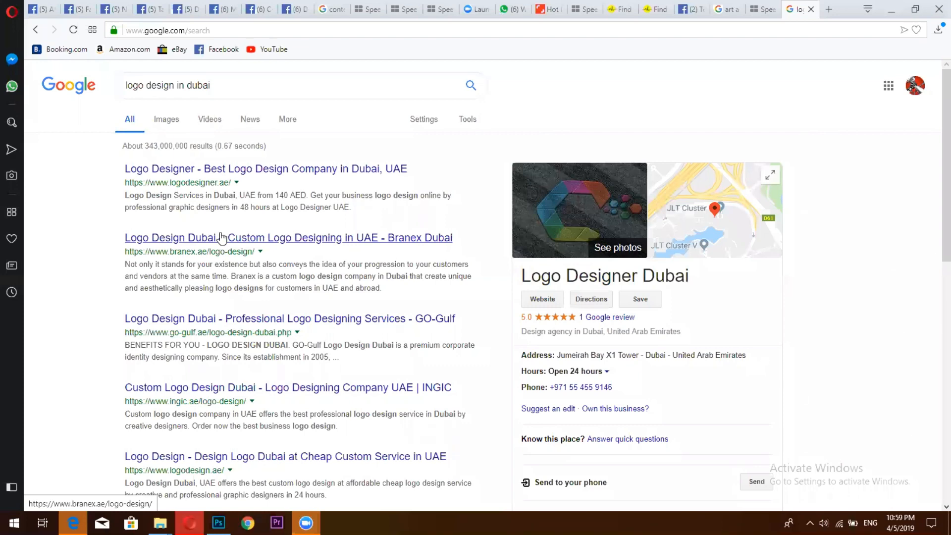
Step: Check the Web presets in Photoshop, return to Opera and browse Google image results for "web ui" in a new tab
left_click(218, 522)
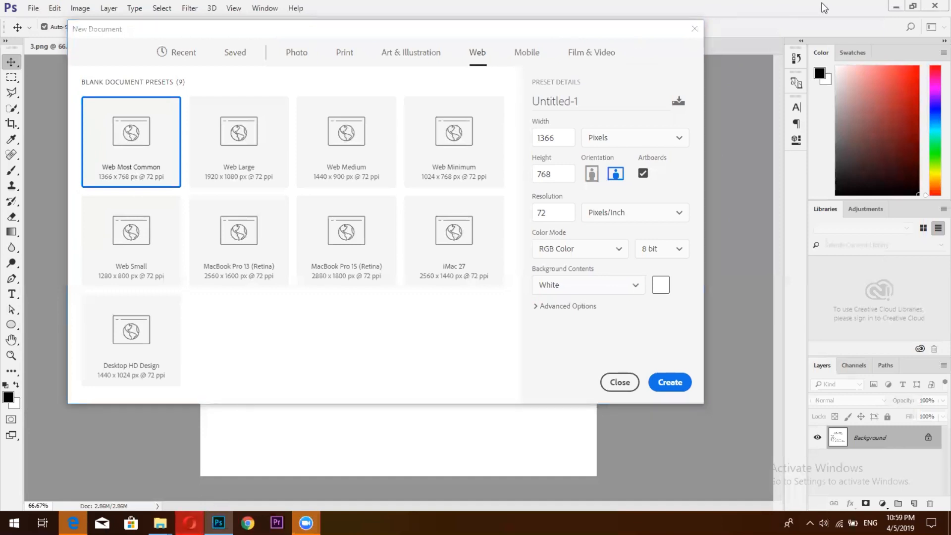
key("alt+Tab")
key("ctrl+t")
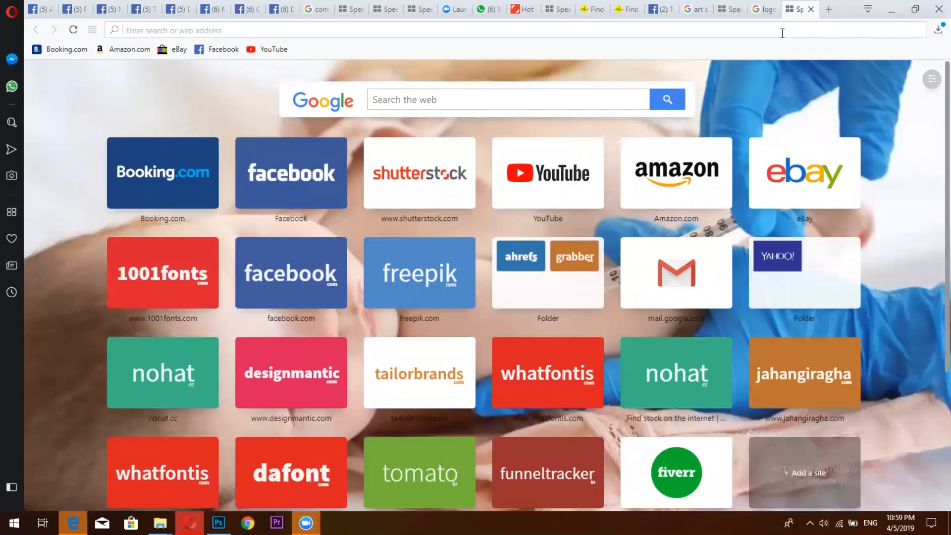
type("web")
type(" d")
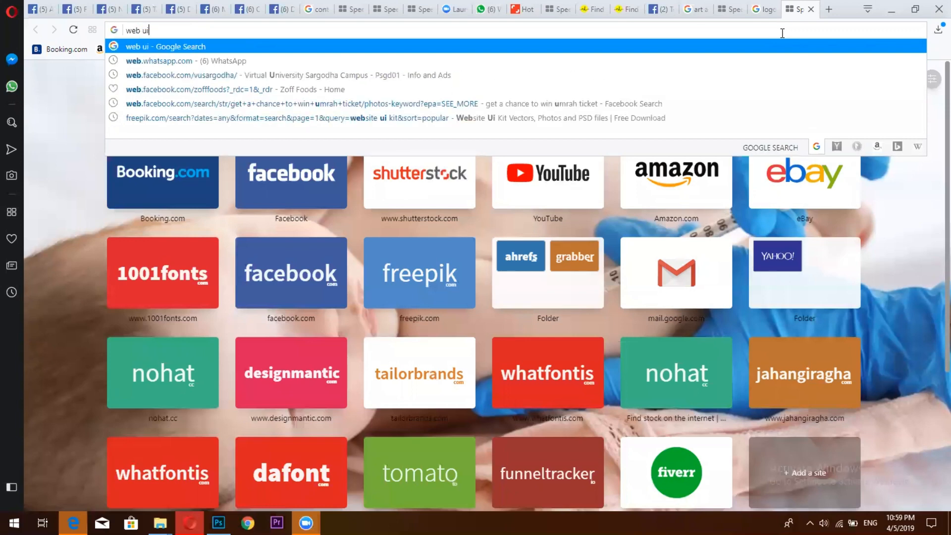
key("Return")
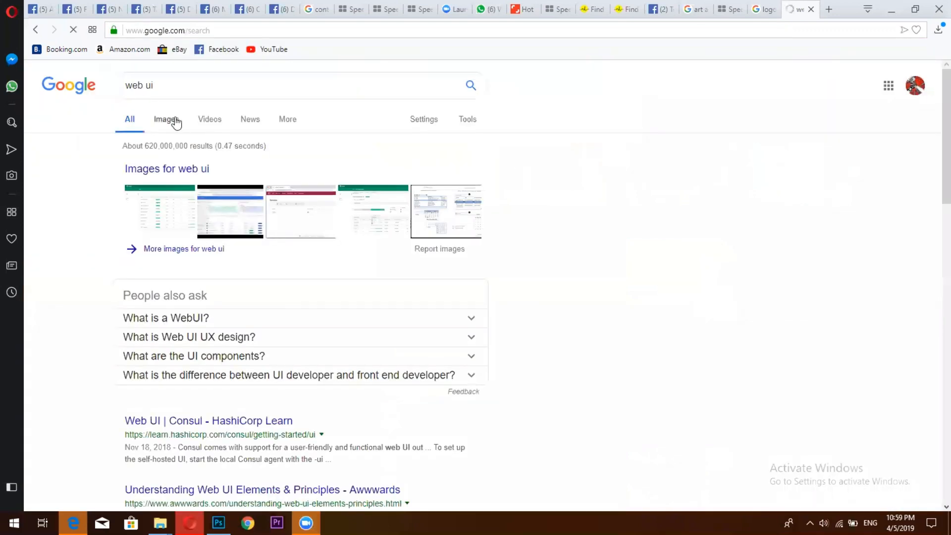
left_click(175, 126)
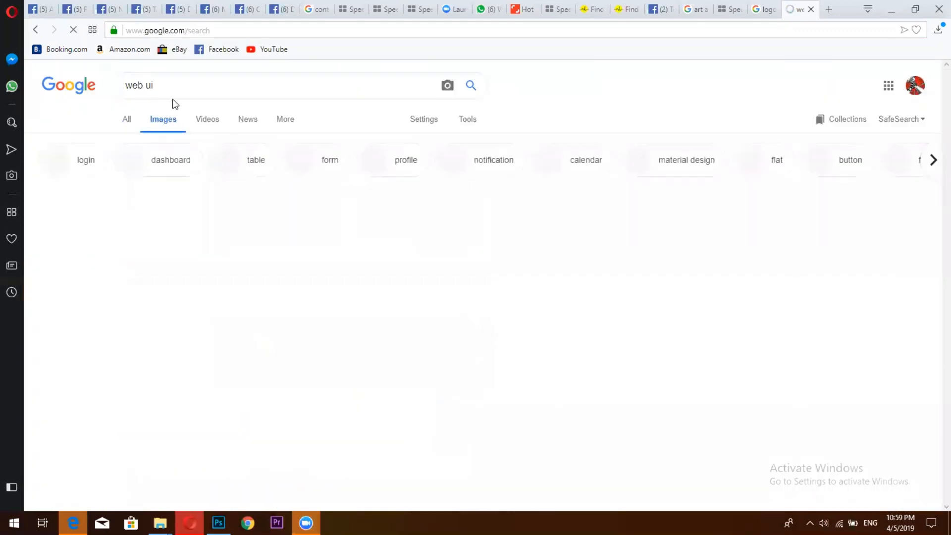
scroll(452, 241, "down", 6)
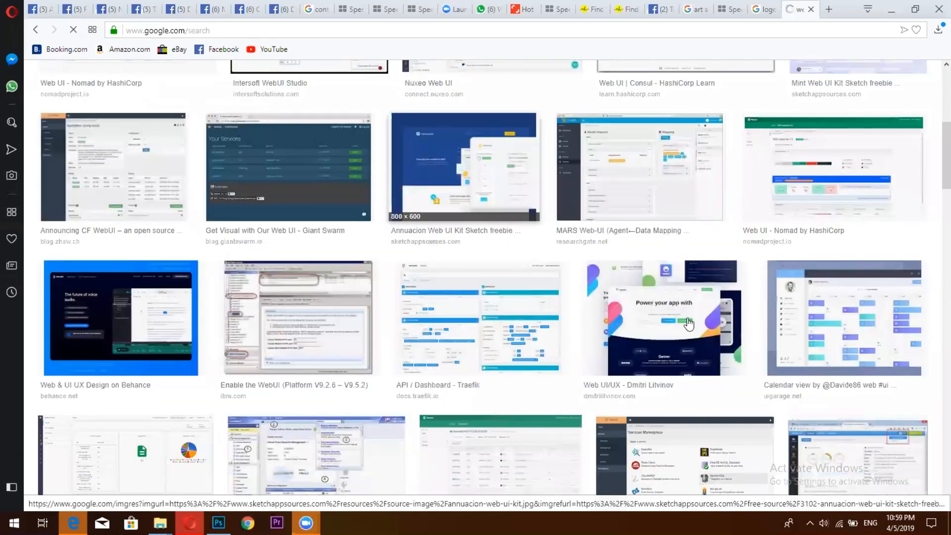
Step: Preview the "Web UI/UX" image result and a related Figma resources image in the Google results
left_click(688, 323)
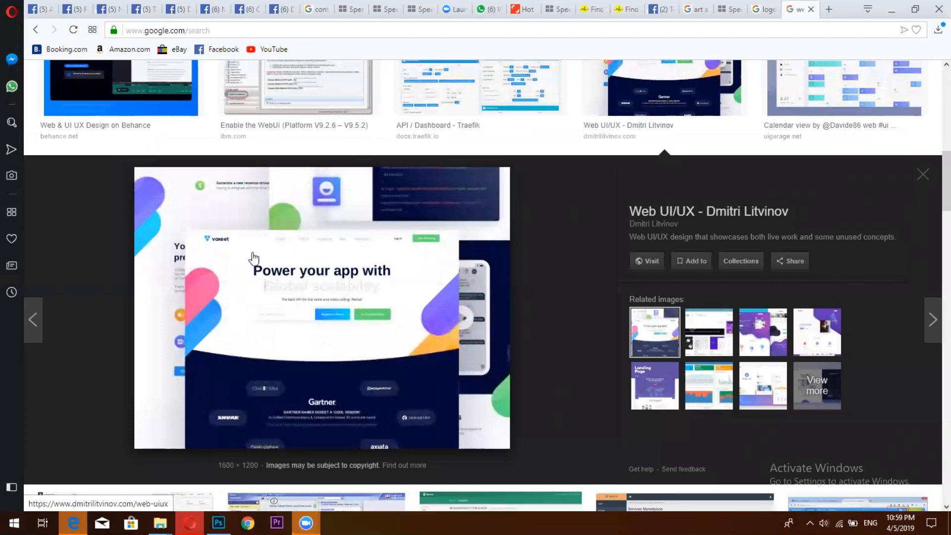
left_click(708, 351)
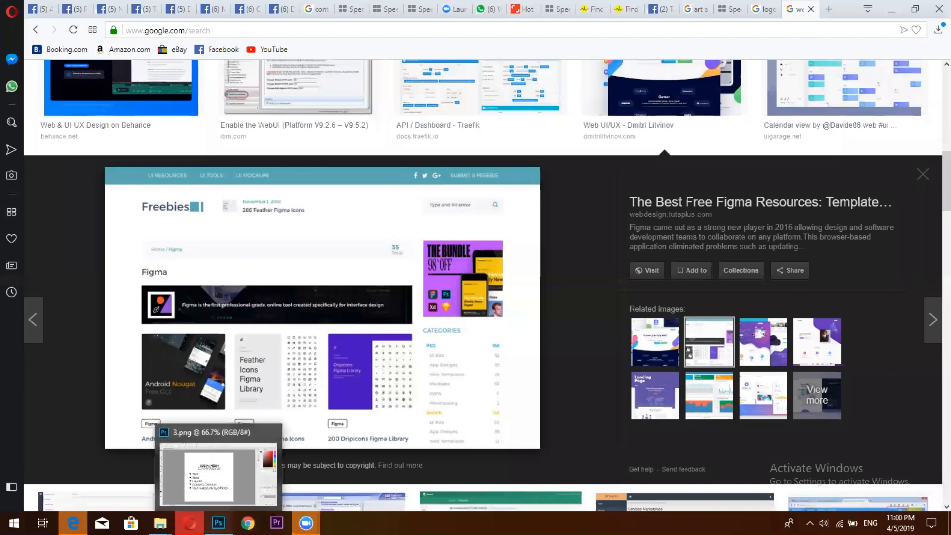
Step: Switch to Photoshop and view the Mobile and Film & Video document presets
left_click(218, 522)
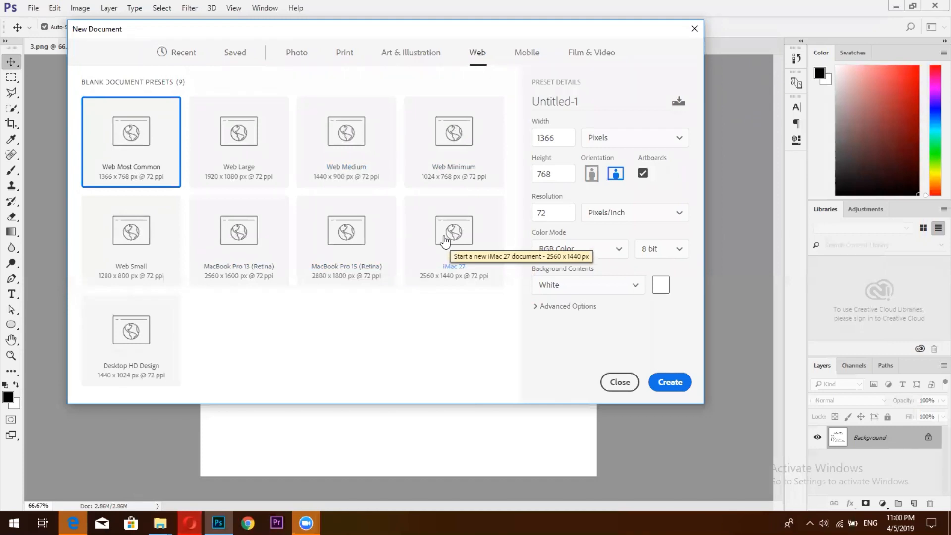
left_click(529, 52)
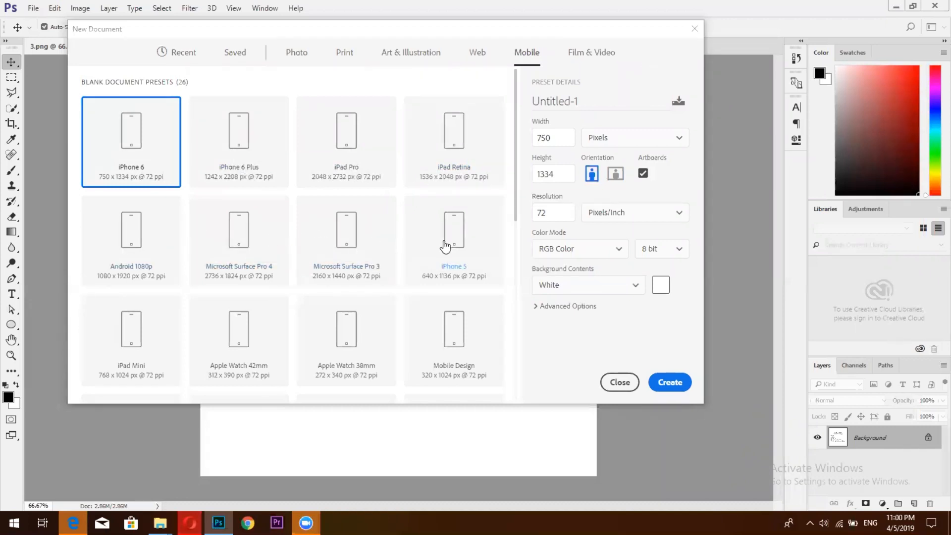
scroll(440, 243, "down", 8)
scroll(340, 253, "up", 8)
left_click(591, 52)
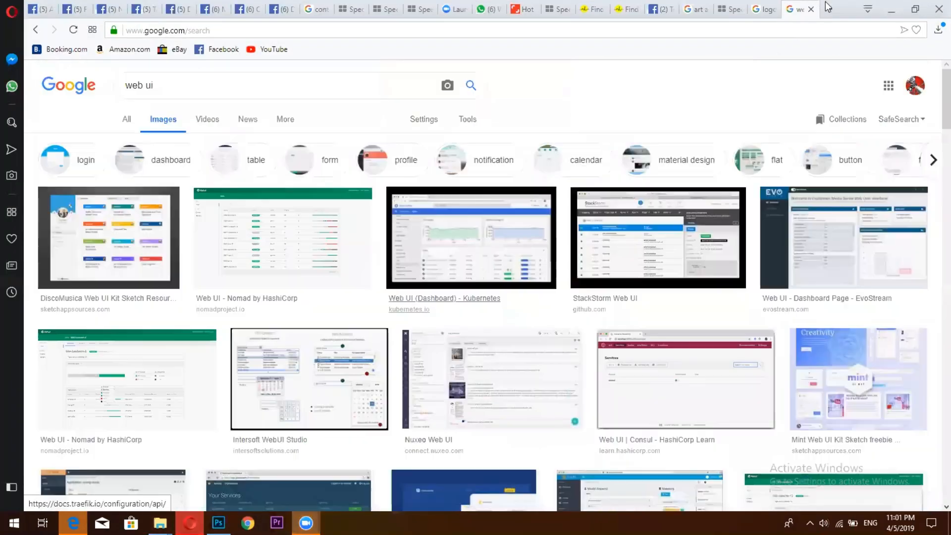
Step: Return to Opera, open YouTube in a new tab and browse the video thumbnails on its home page
key("ctrl+t")
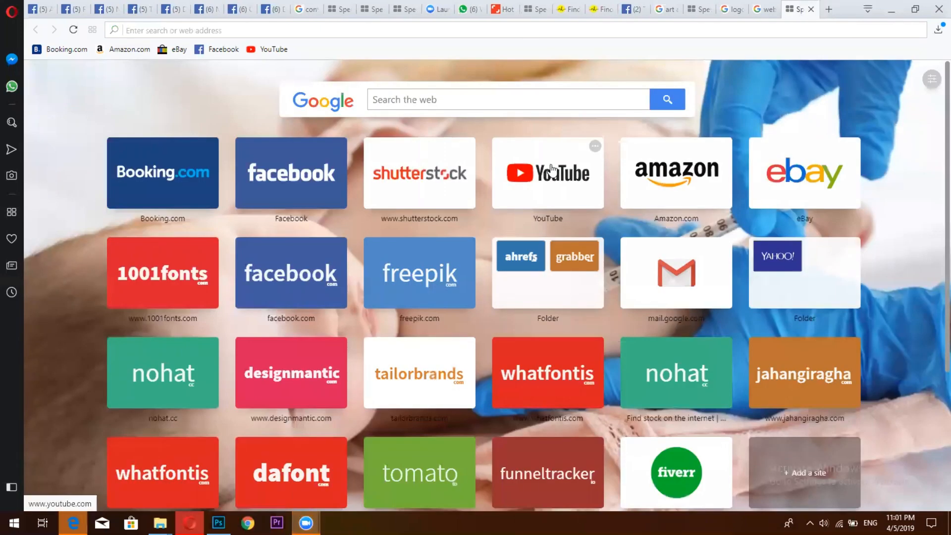
left_click(551, 171)
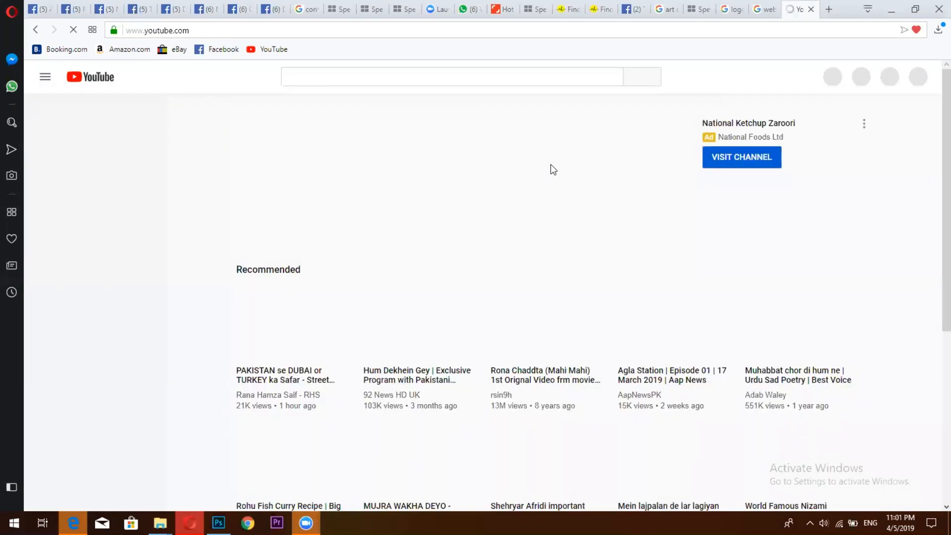
scroll(552, 179, "down", 10)
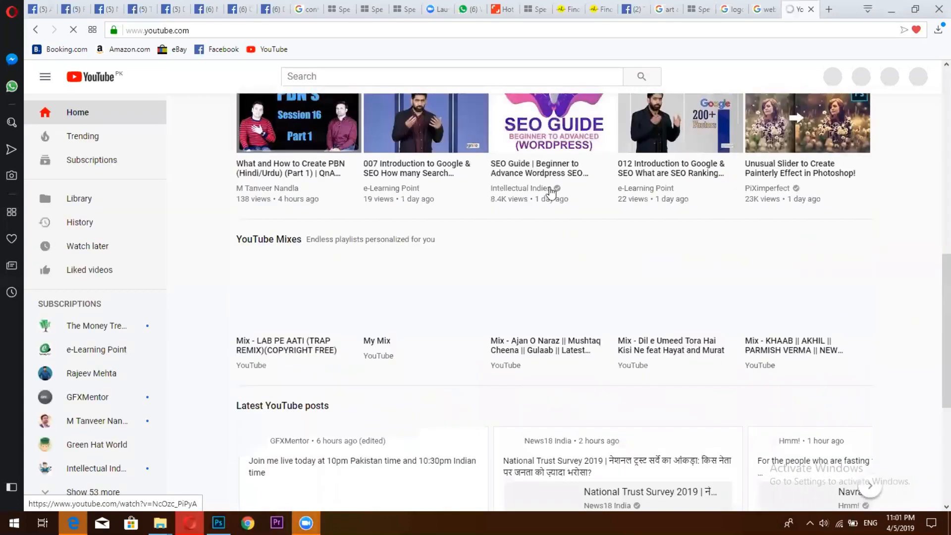
scroll(551, 196, "down", 8)
scroll(533, 244, "down", 3)
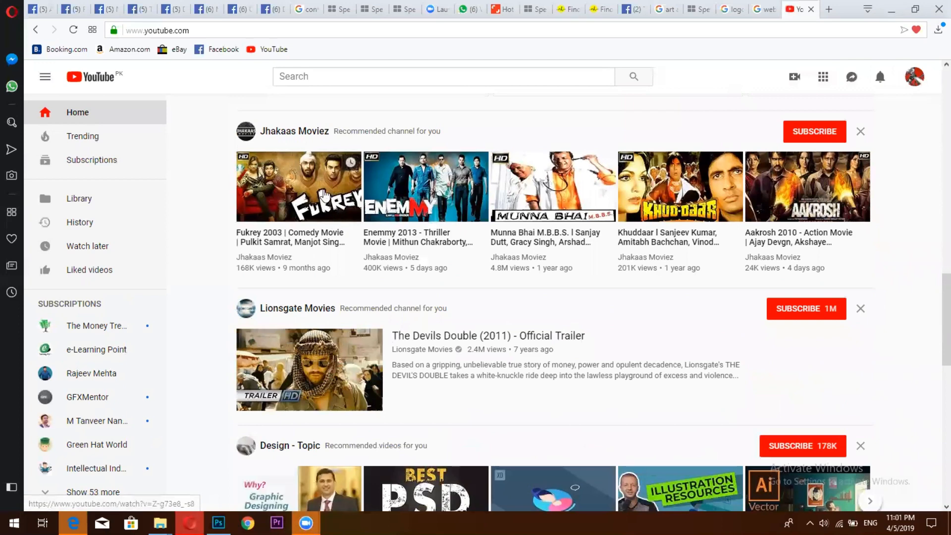
scroll(682, 405, "down", 2)
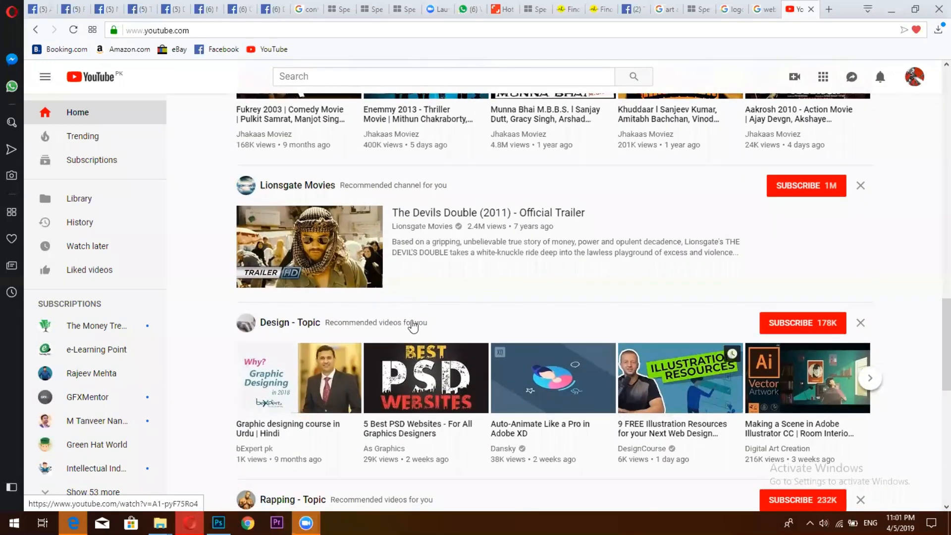
scroll(407, 304, "down", 4)
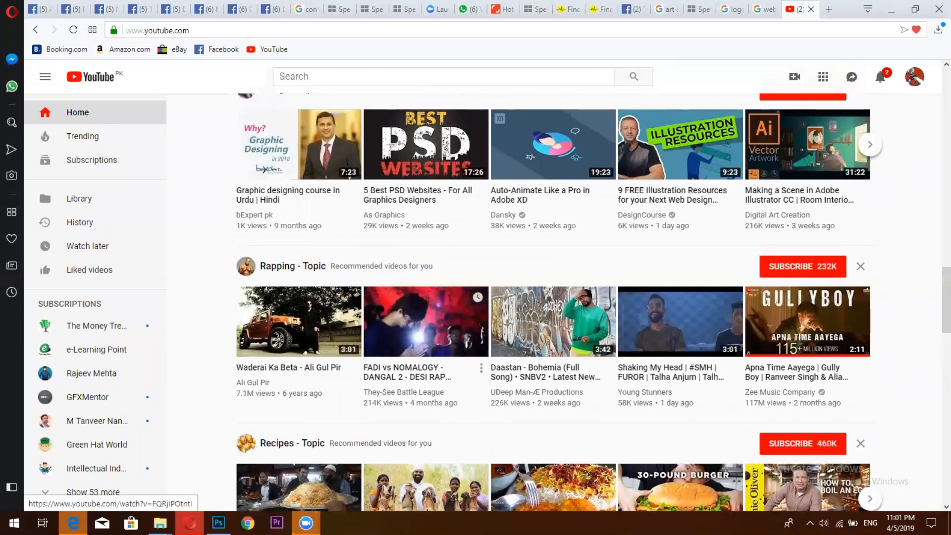
scroll(553, 297, "down", 3)
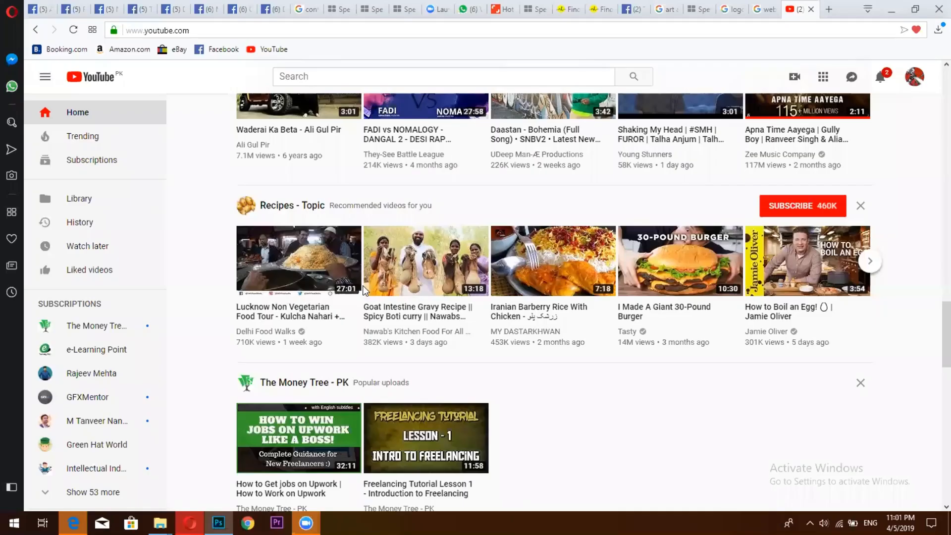
scroll(369, 301, "down", 15)
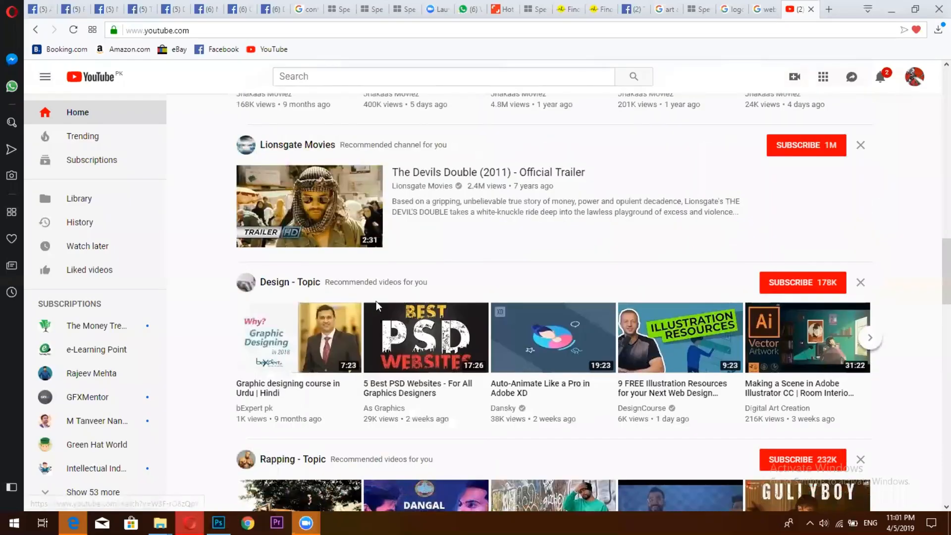
scroll(515, 346, "up", 15)
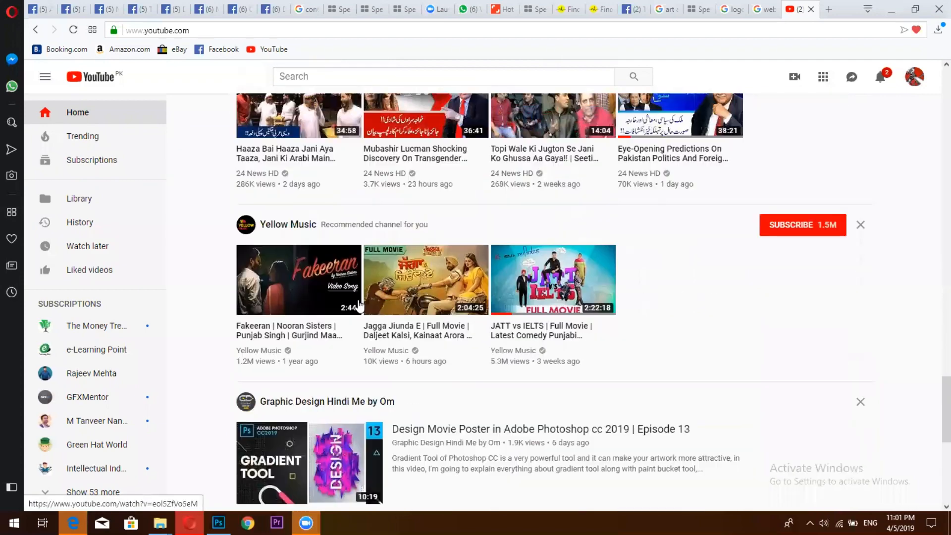
scroll(324, 242, "up", 20)
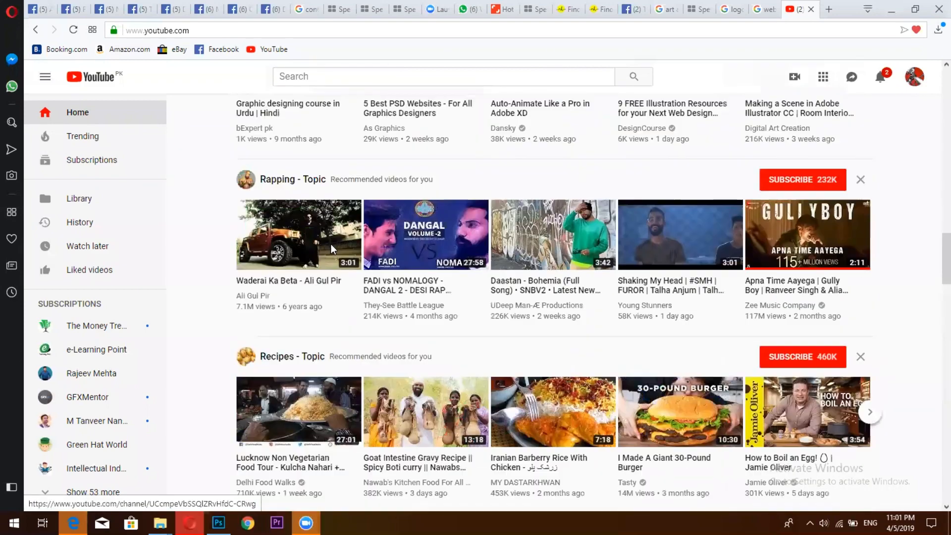
scroll(335, 251, "up", 5)
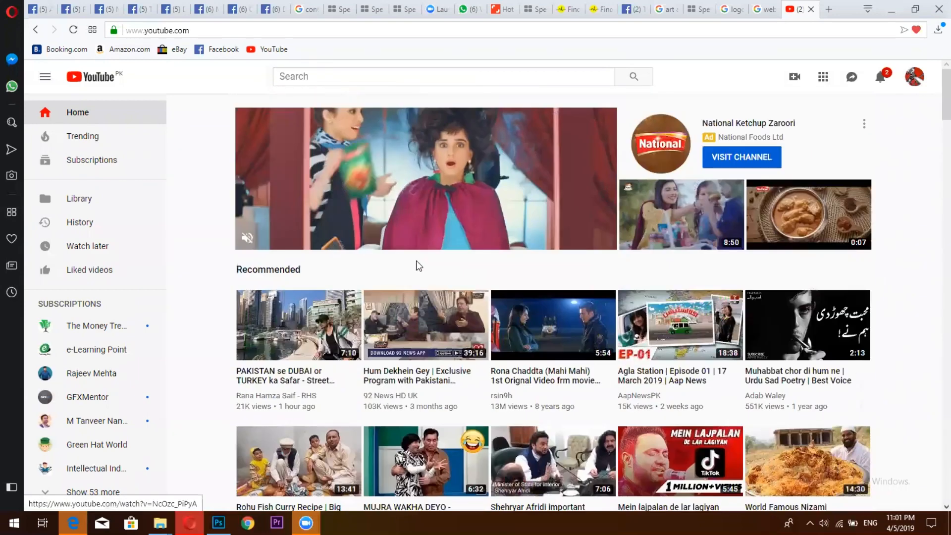
scroll(297, 292, "down", 1)
scroll(294, 300, "down", 1)
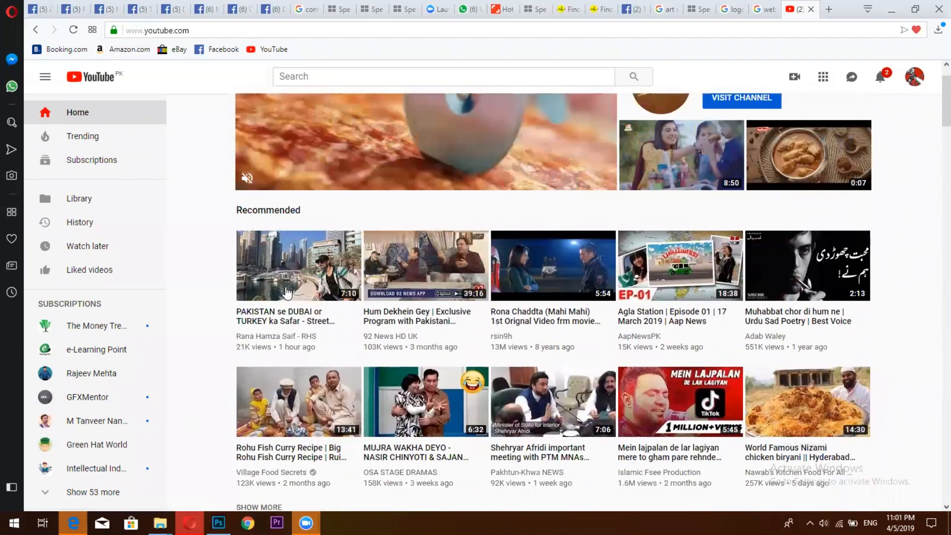
Step: Open the first recommended travel video, skip its ad and view the available playback quality options
left_click(287, 294)
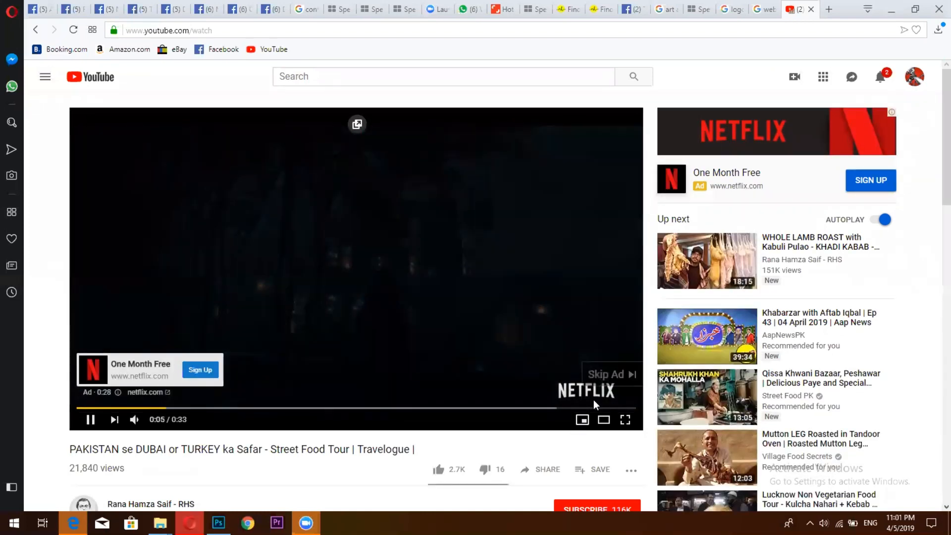
left_click(602, 391)
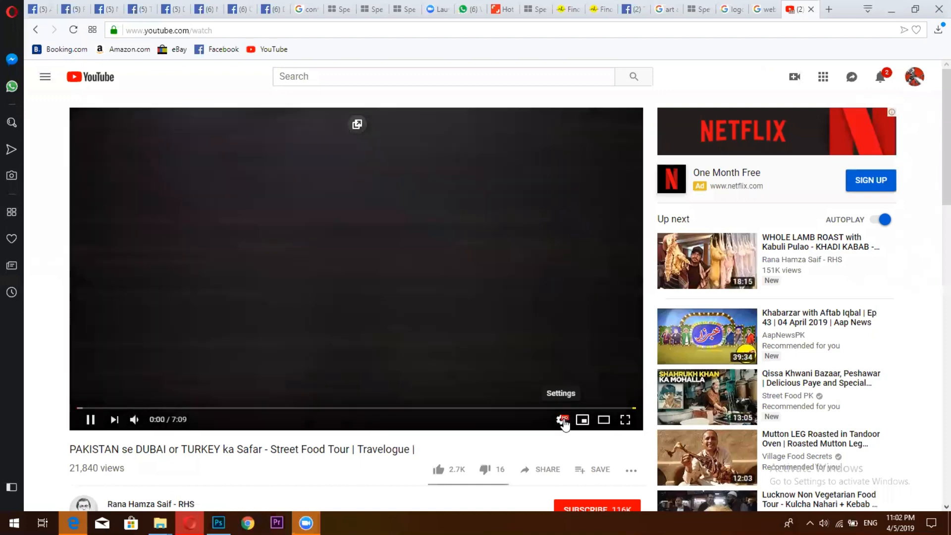
left_click(561, 420)
left_click(588, 391)
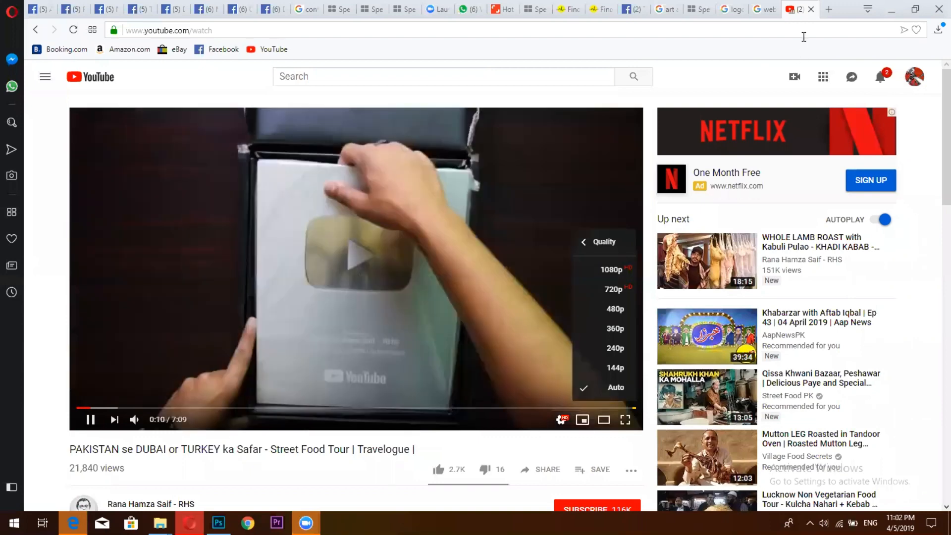
Step: Close the YouTube tab and return to Photoshop to check the width of the HDTV 1080p preset
left_click(811, 9)
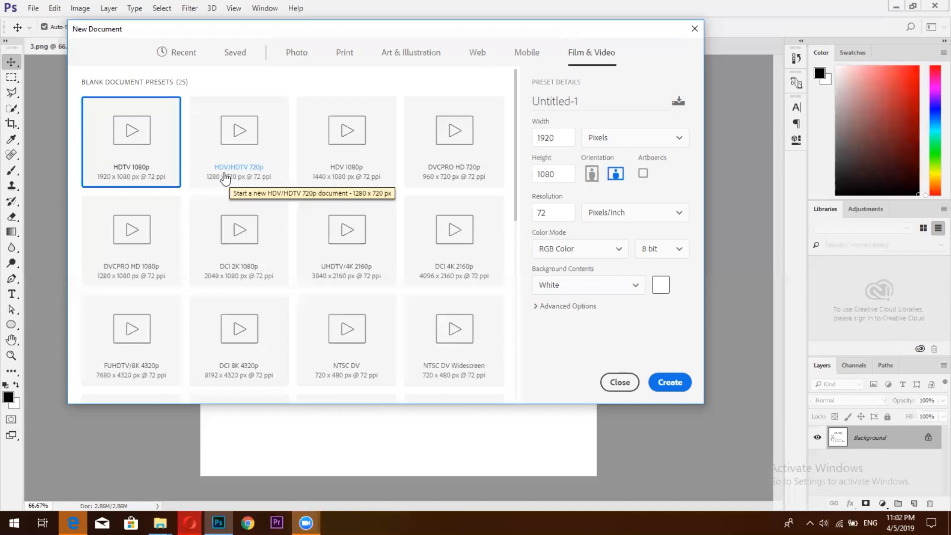
left_click(568, 132)
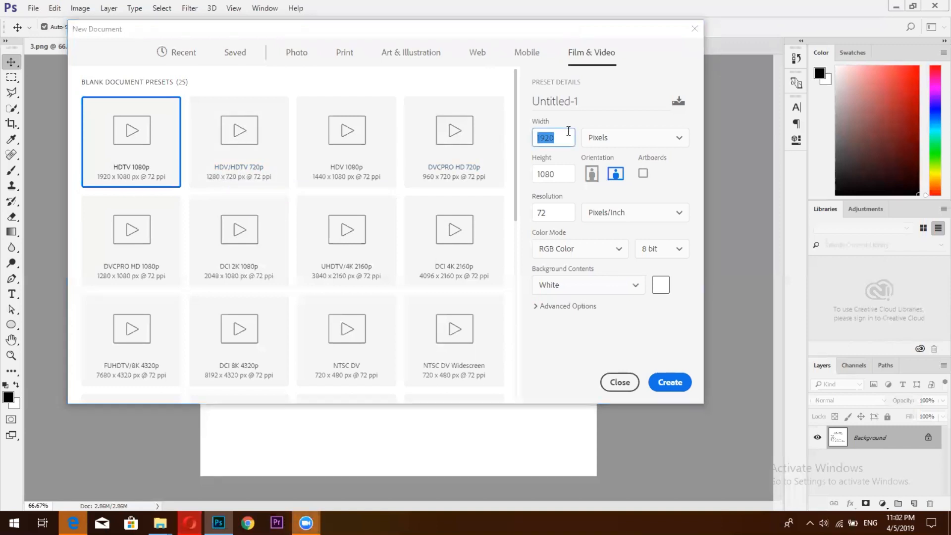
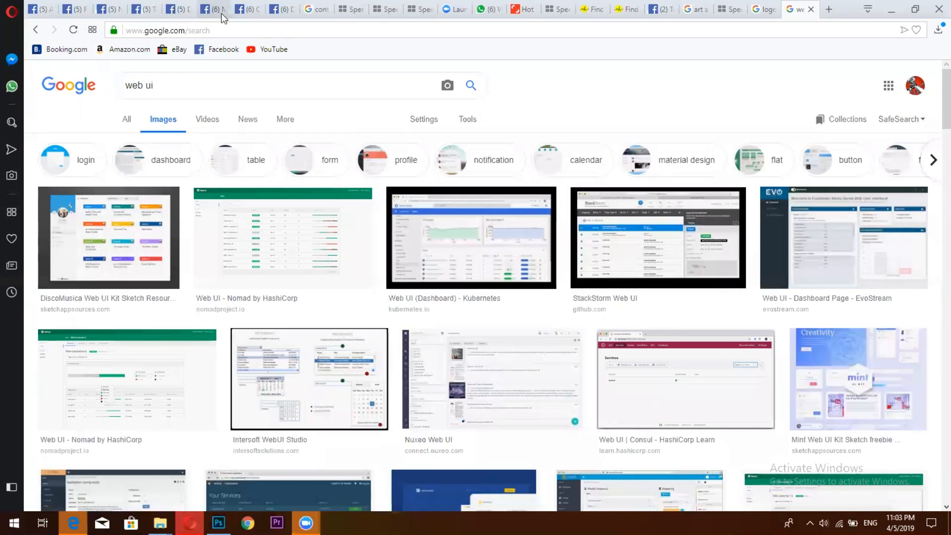
Step: Switch to Opera and view the Chicken Broast Facebook page and the Moodys "Beefy Bite!" burger post
left_click(218, 10)
left_click(263, 7)
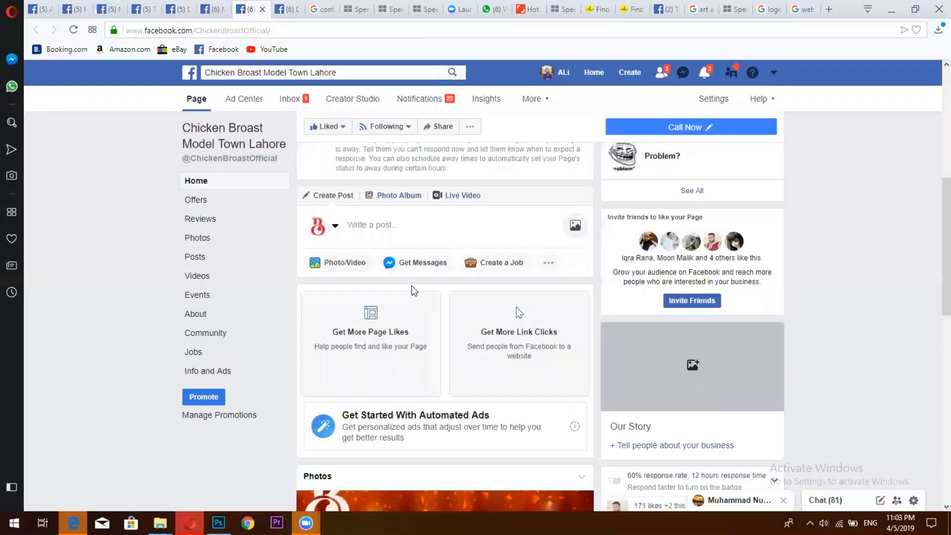
scroll(409, 285, "up", 1)
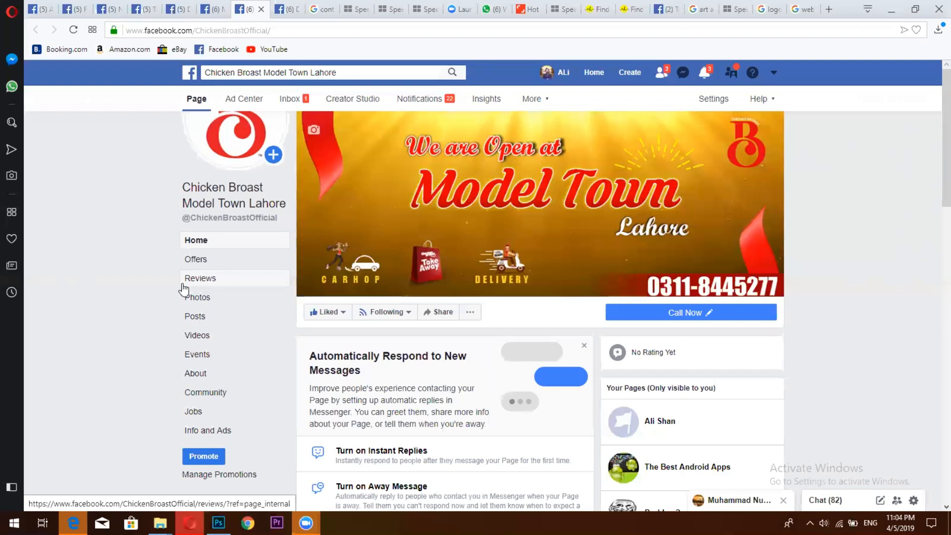
left_click(212, 9)
mouse_move(356, 254)
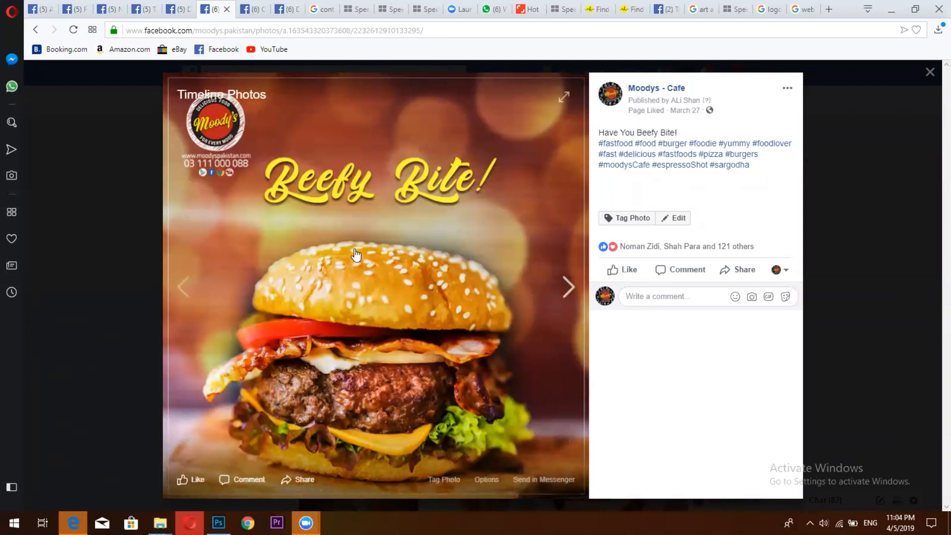
Step: Return to Photoshop and, starting from the most recent document preset, set the width and height to 720 pixels
left_click(218, 523)
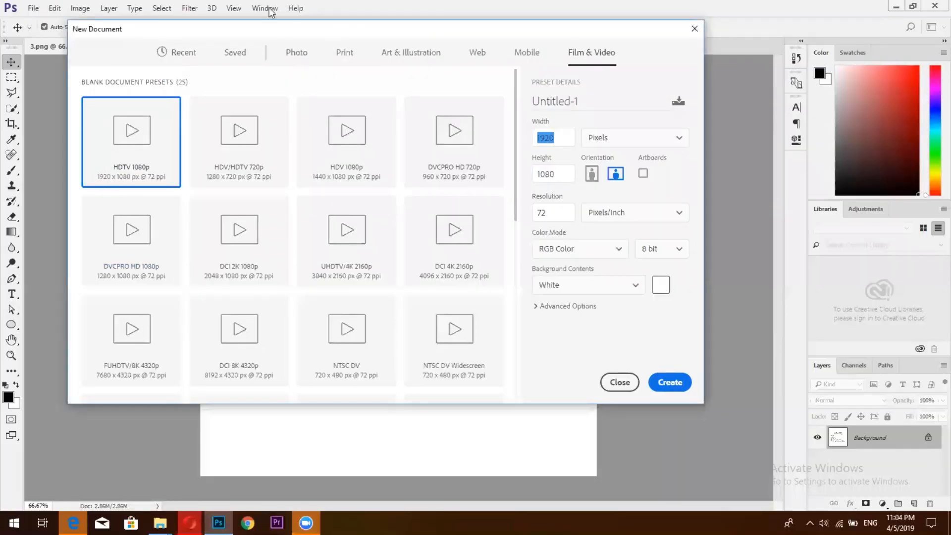
left_click(184, 53)
left_click(564, 143)
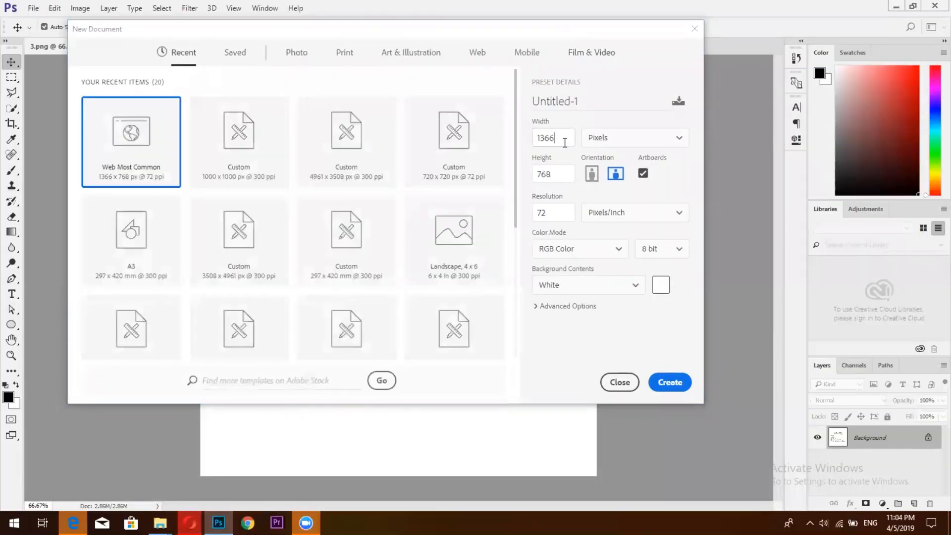
double_click(565, 143)
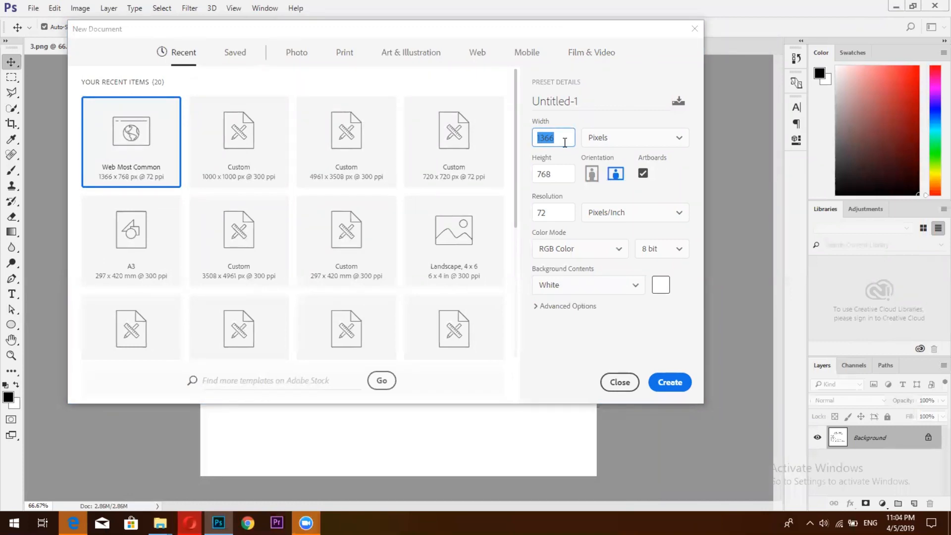
type("720")
key("Tab")
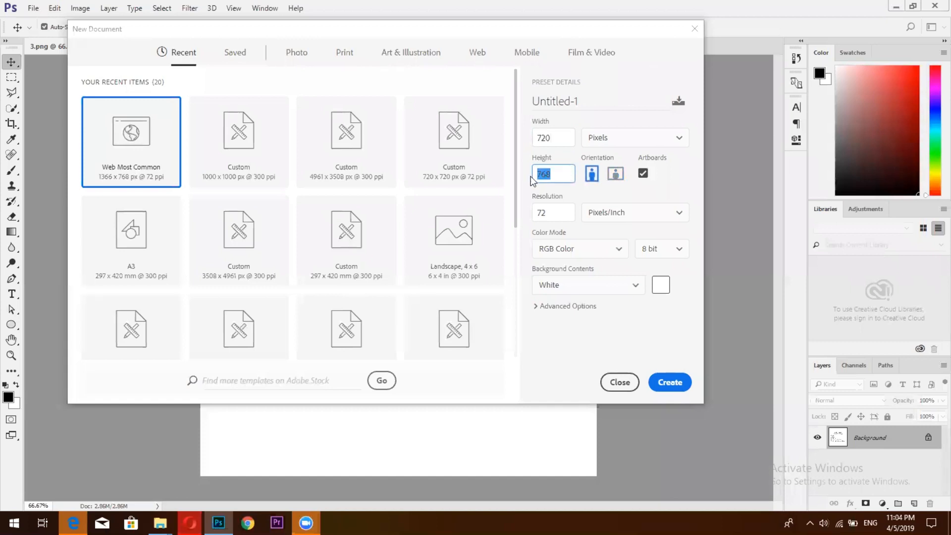
type("720")
Step: Review the available measurement units for the new document's width and choose Pixels
left_click(612, 144)
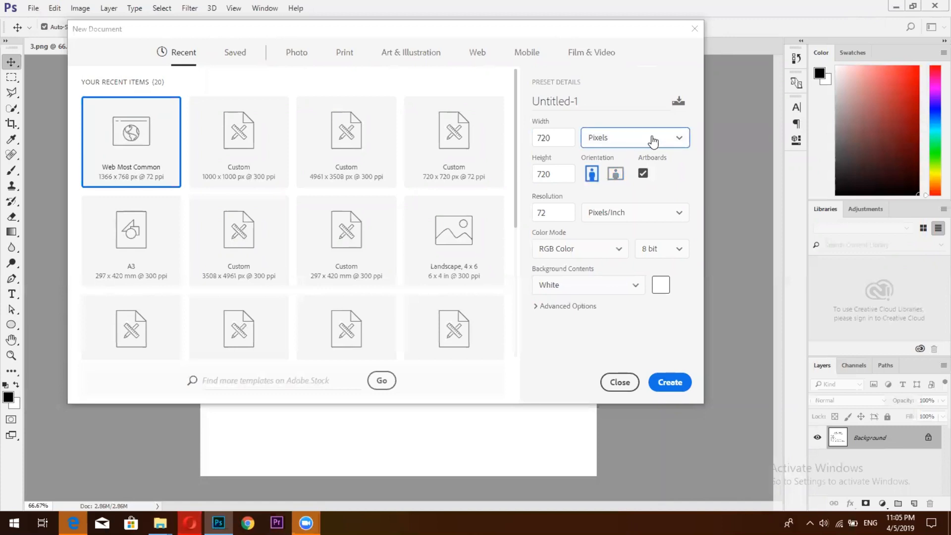
left_click(680, 140)
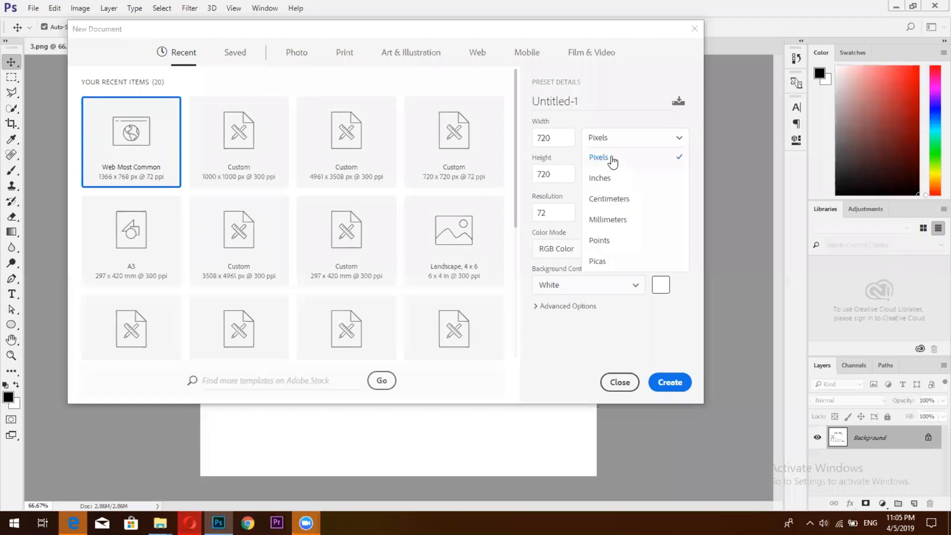
left_click(668, 118)
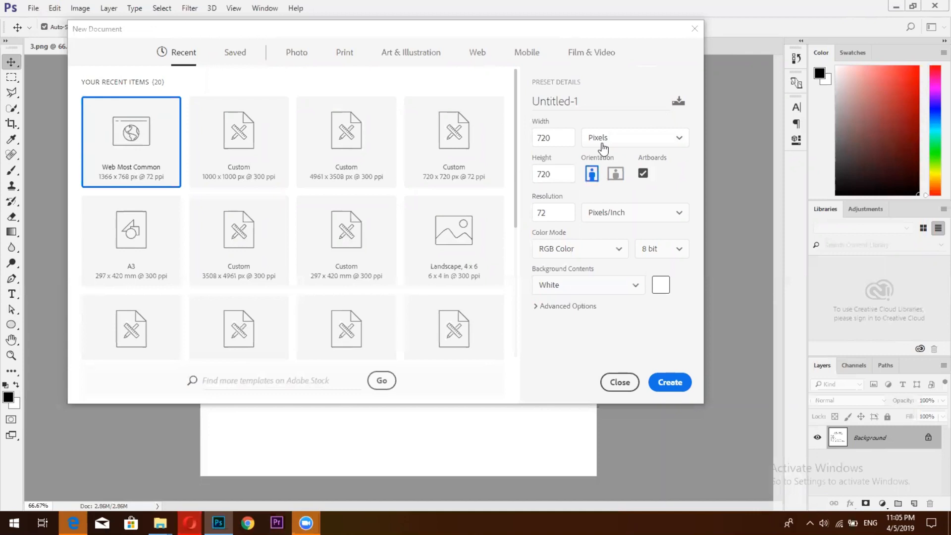
left_click(679, 140)
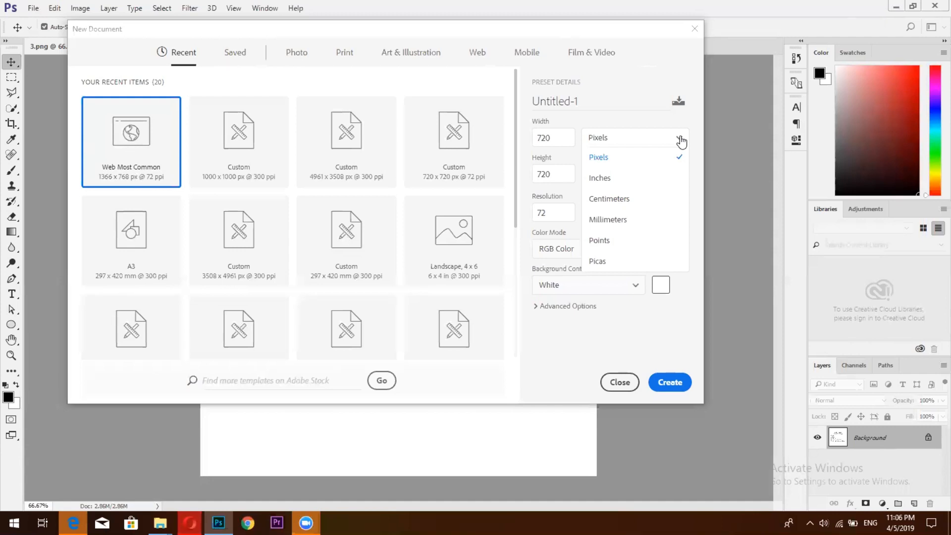
left_click(623, 158)
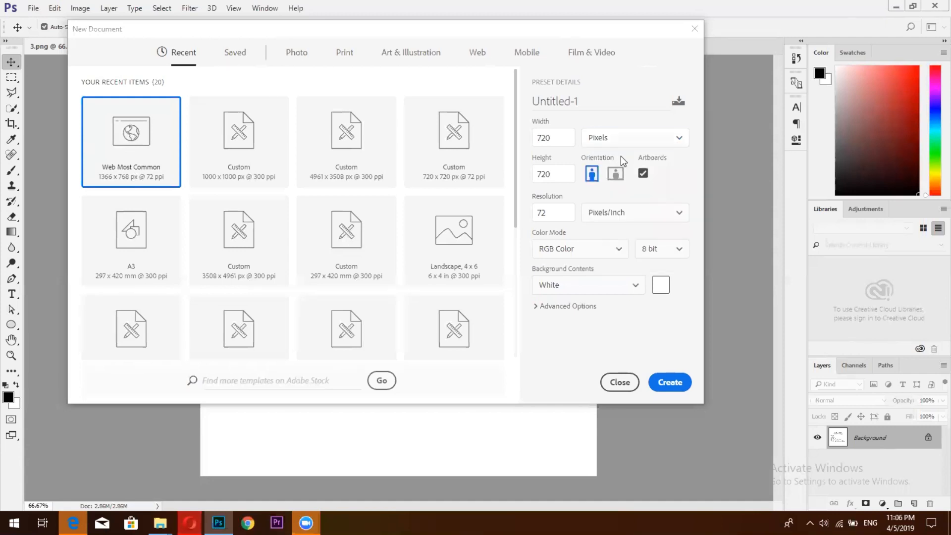
Step: Set the new document's resolution to 300 pixels/inch
left_click(547, 217)
double_click(547, 217)
type("300")
Step: Switch to Opera, close the "Beefy Bite!" burger post and browse the other post designs among the Moodys - Cafe page photos
left_click(190, 522)
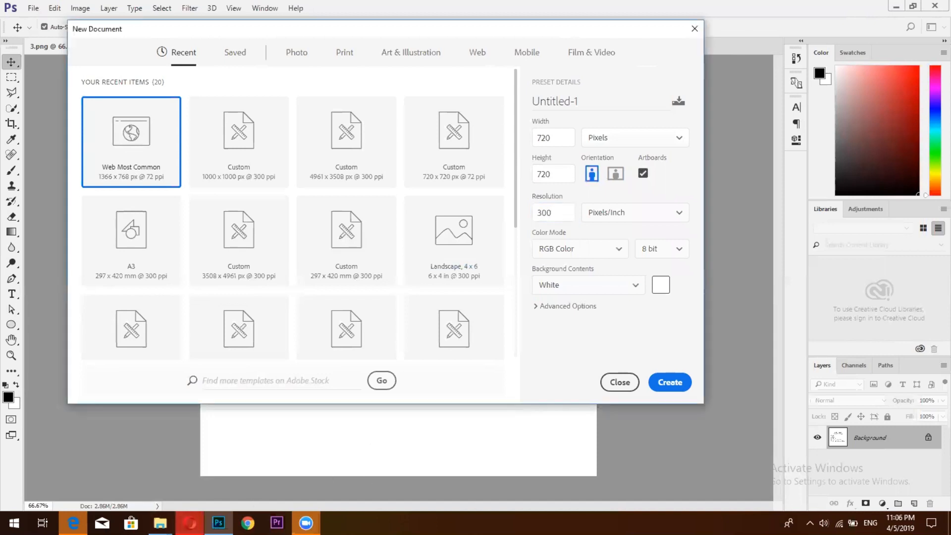
left_click(196, 517)
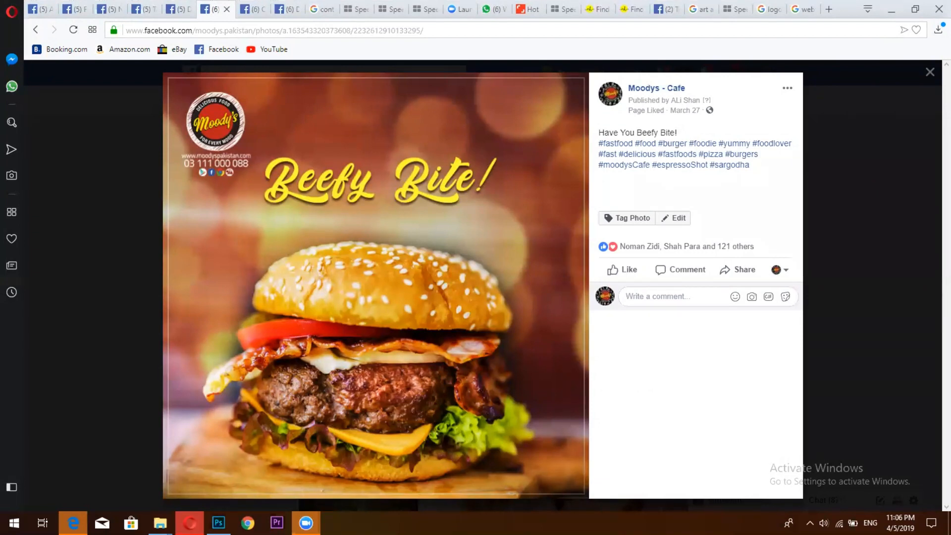
left_click(897, 108)
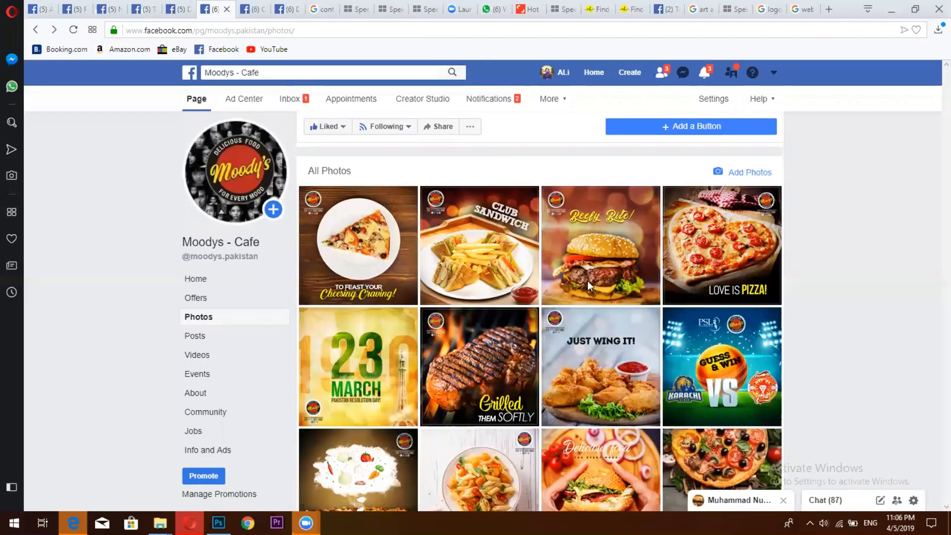
scroll(587, 281, "down", 5)
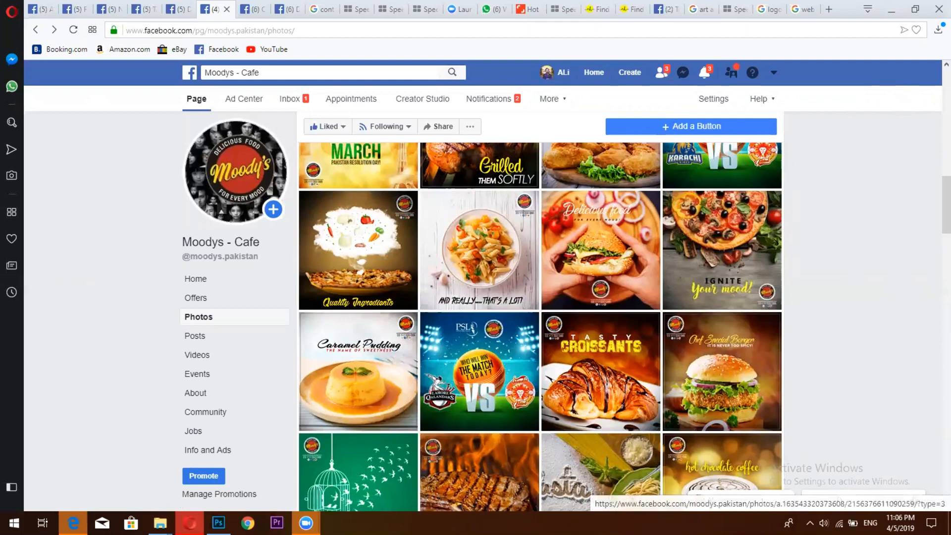
Step: Return to Photoshop and review the available color modes for the new document, keeping RGB Color
mouse_move(218, 522)
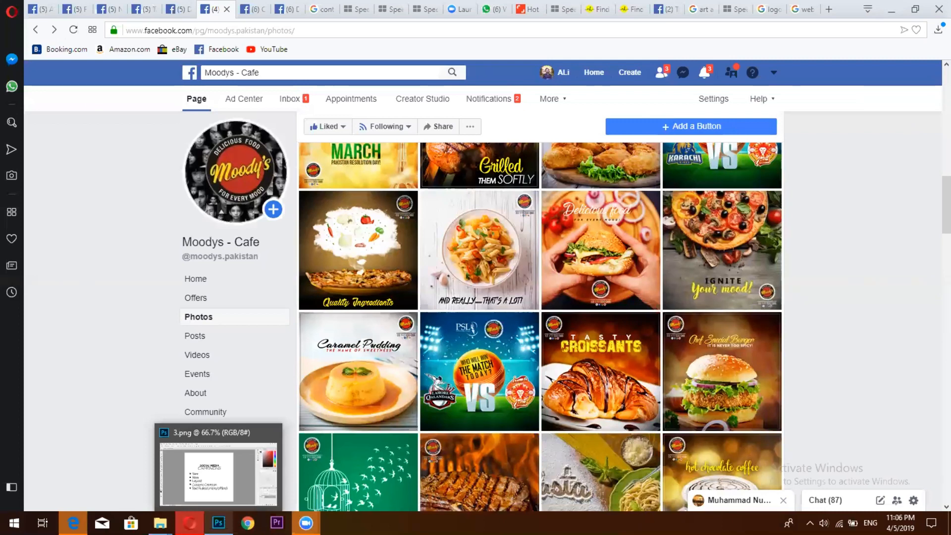
left_click(218, 523)
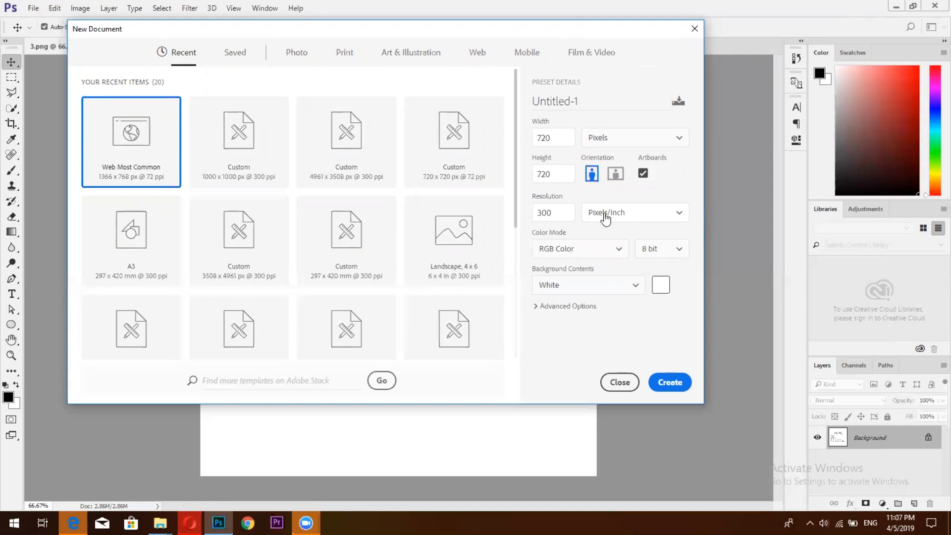
left_click(596, 249)
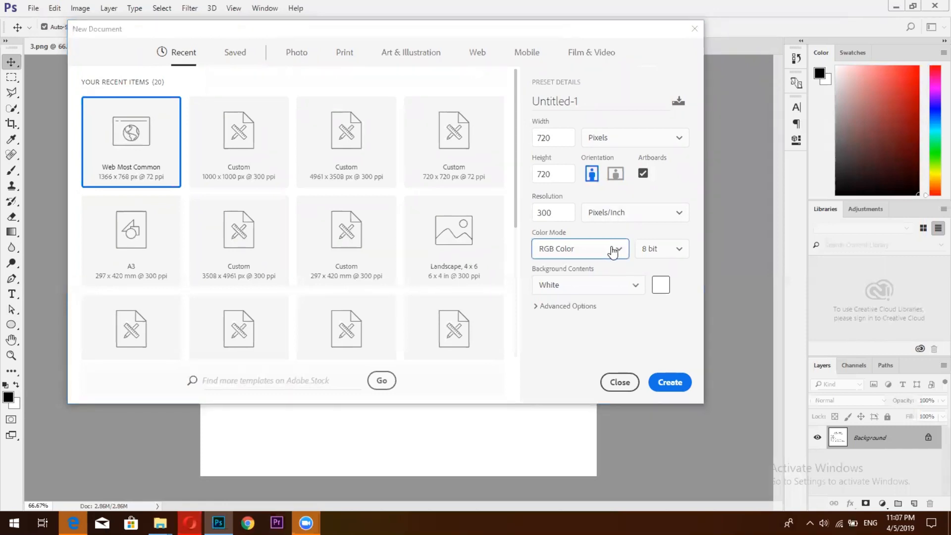
left_click(612, 251)
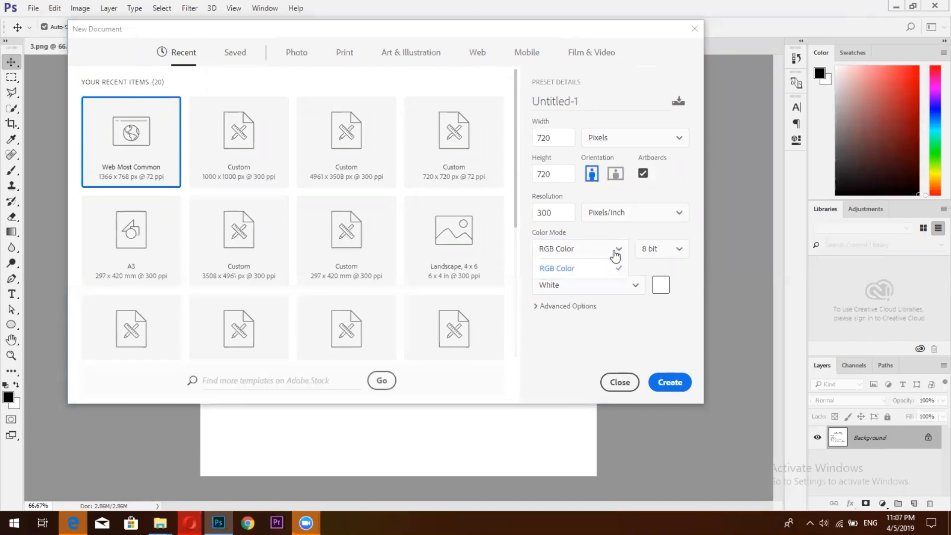
left_click(617, 253)
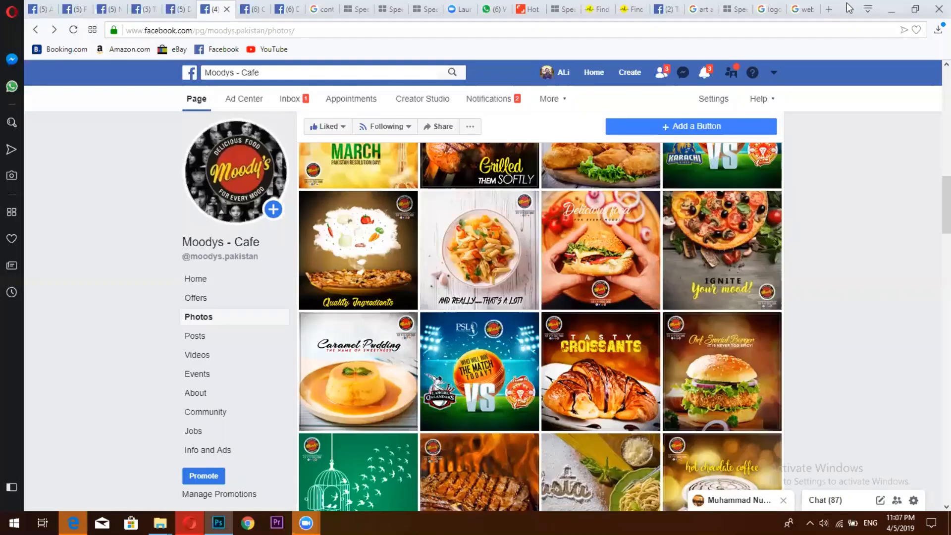
Step: In a new Opera tab, search Google for "rgb colour scheme" and show the image results
key("ctrl+t")
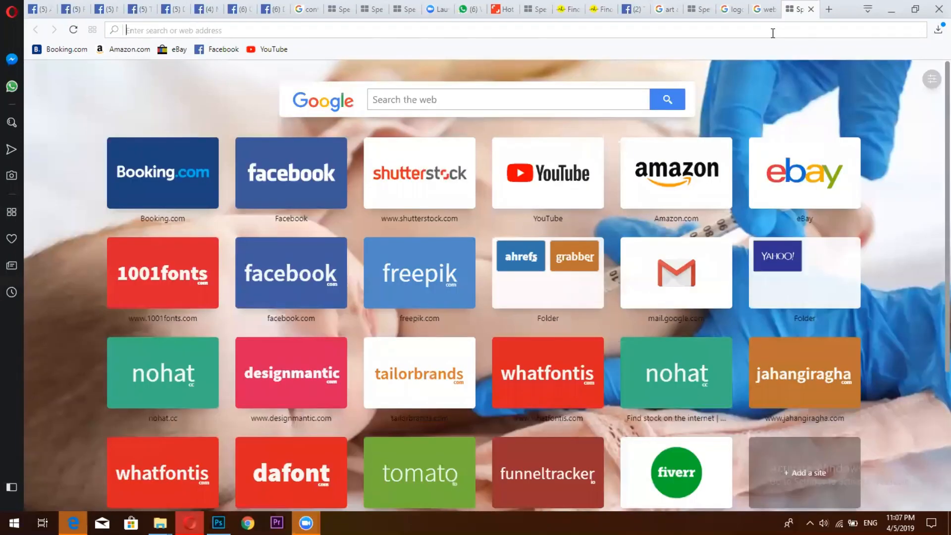
type("rg")
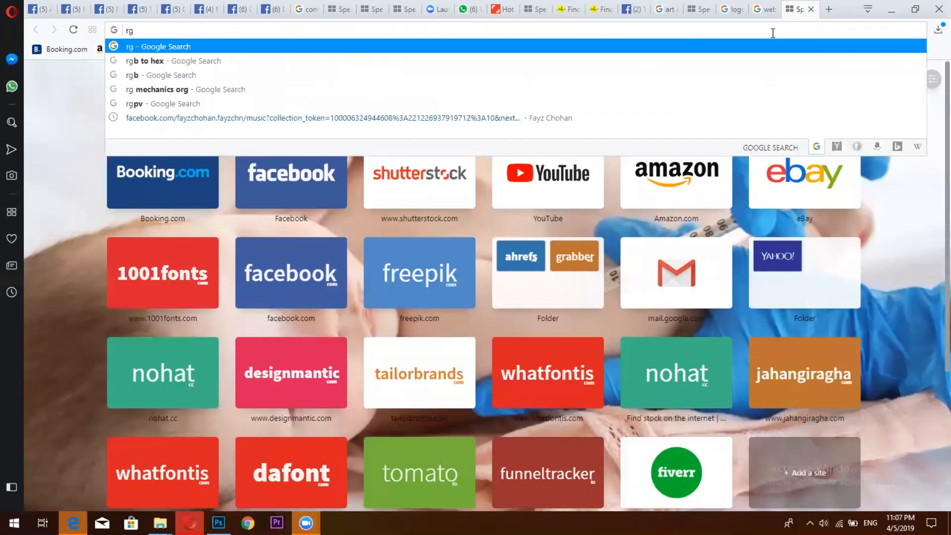
type("b")
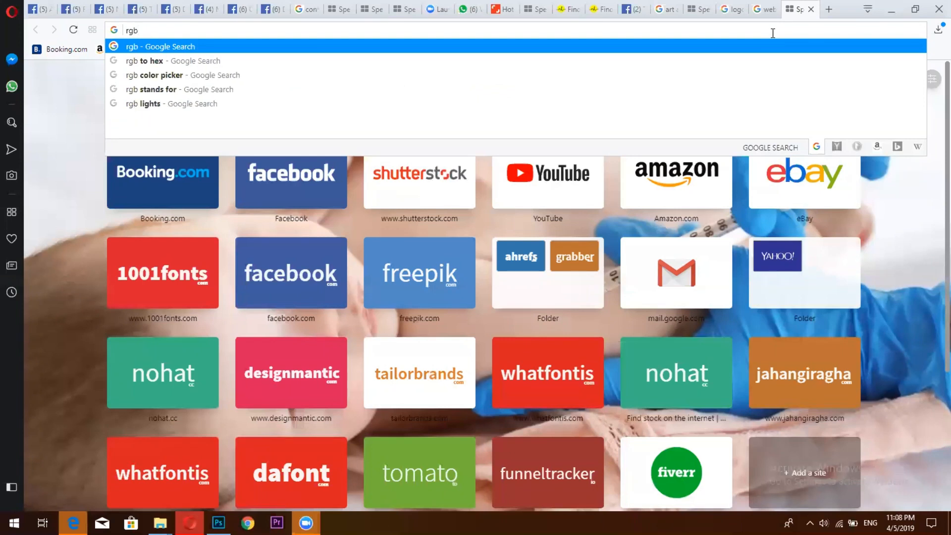
type(" co")
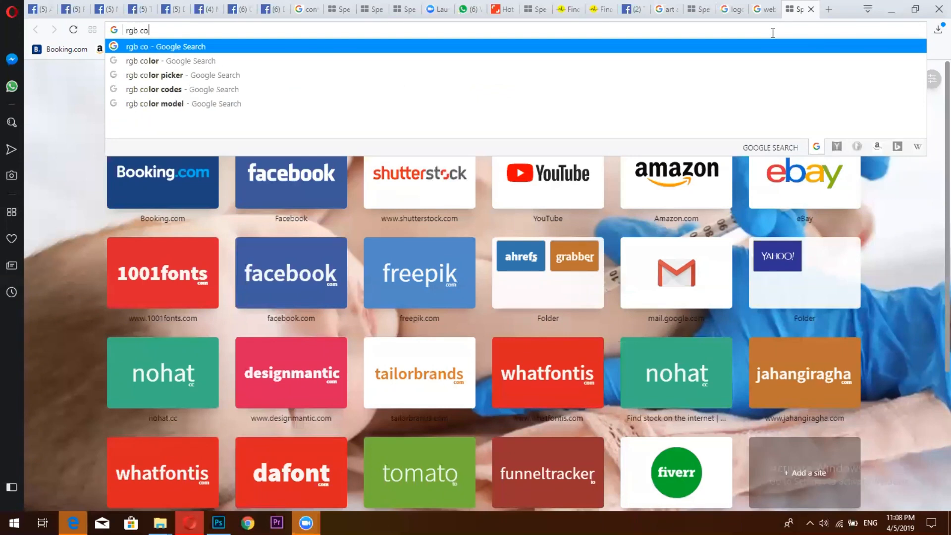
type("lou")
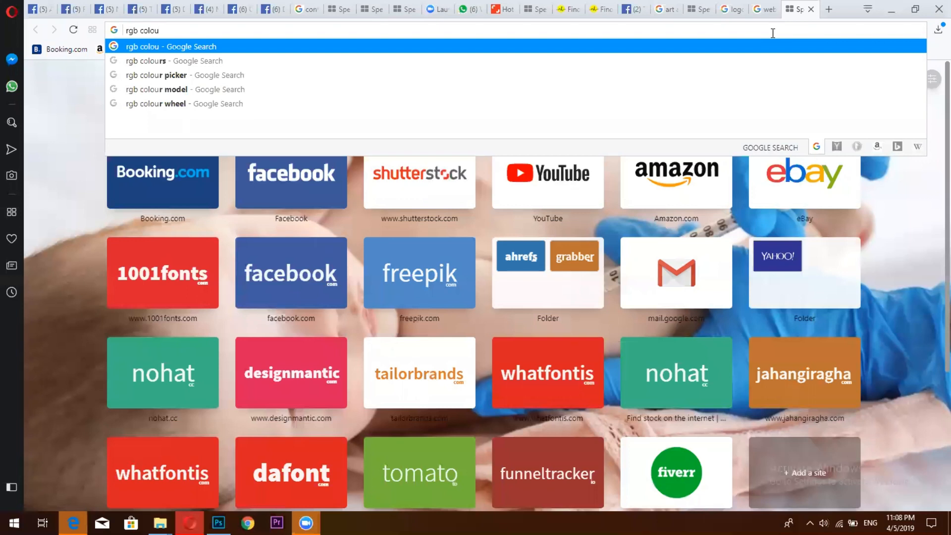
type("e sch")
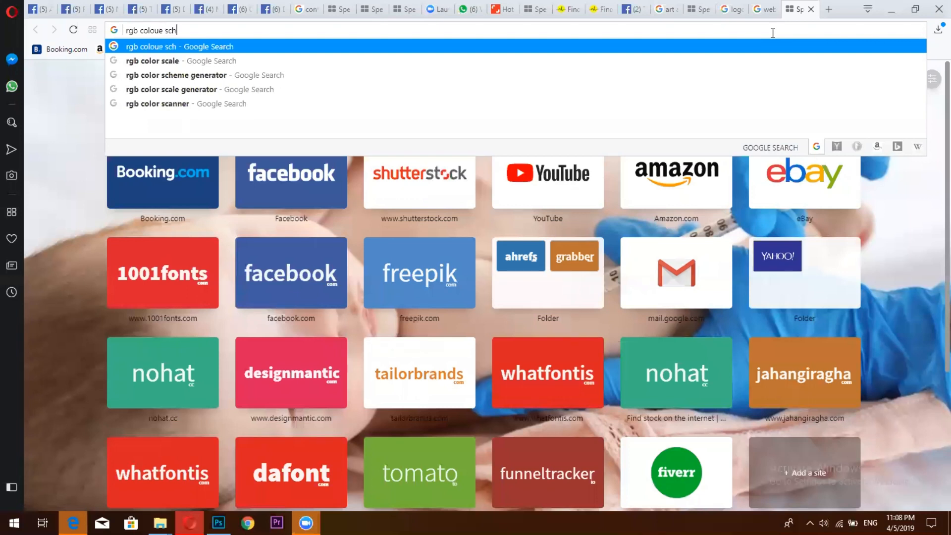
type("eme")
key("Return")
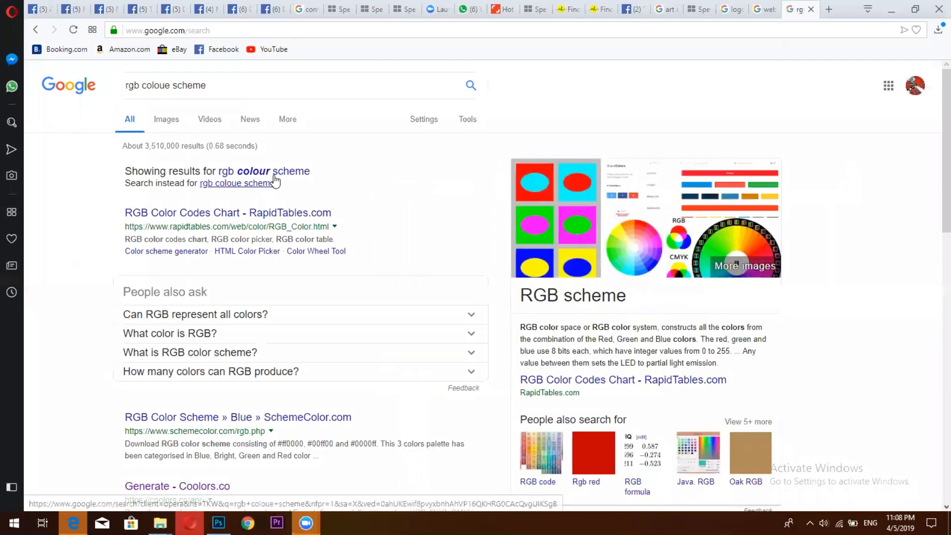
left_click(160, 127)
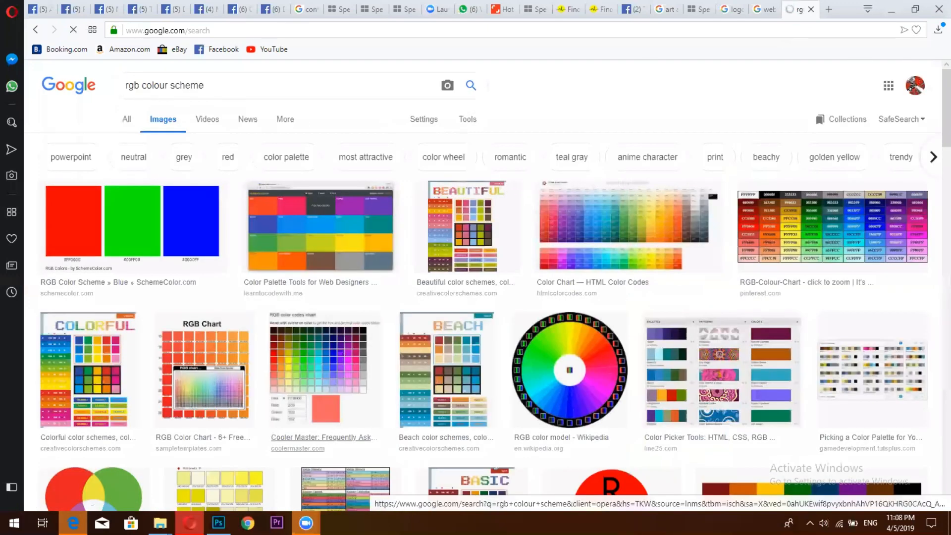
Step: Return to Photoshop and review the bit depth and background contents options, keeping 8 bit and White
key("alt+Tab")
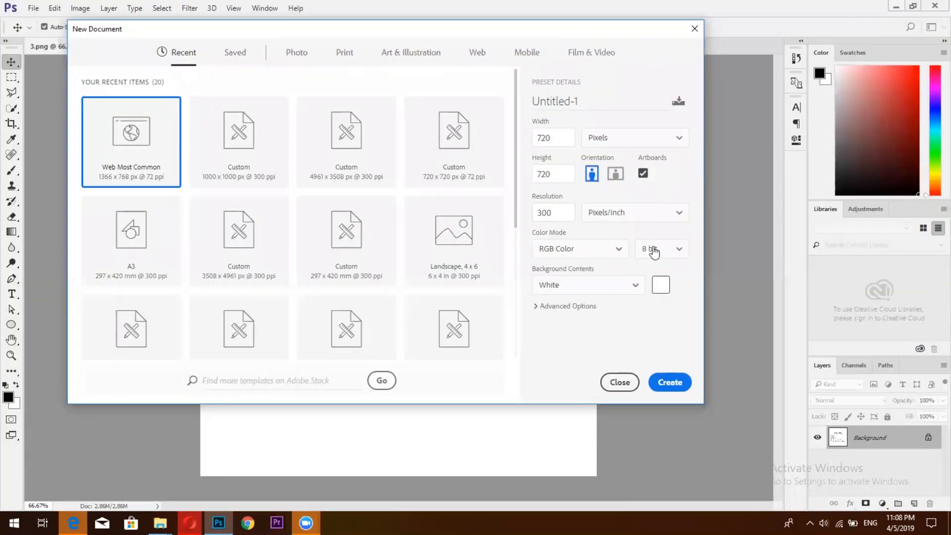
left_click(669, 254)
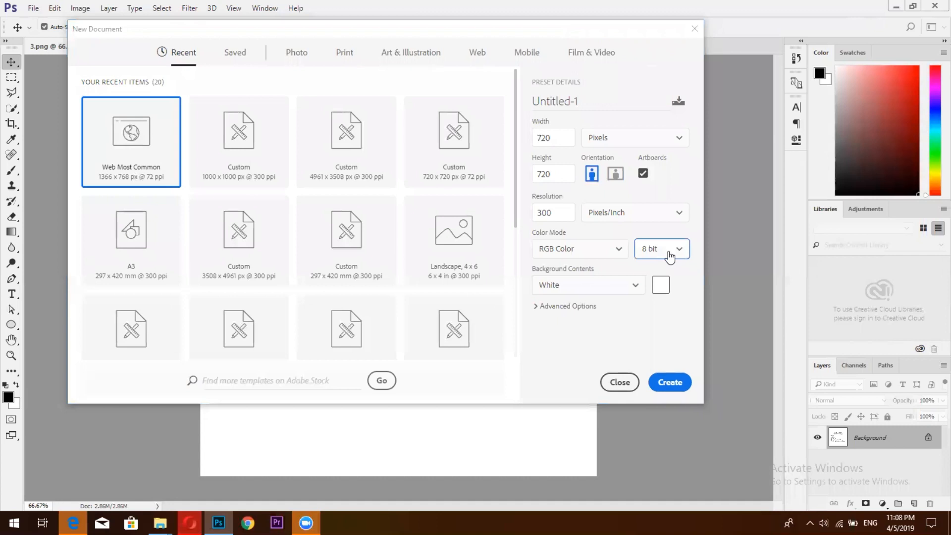
left_click(680, 251)
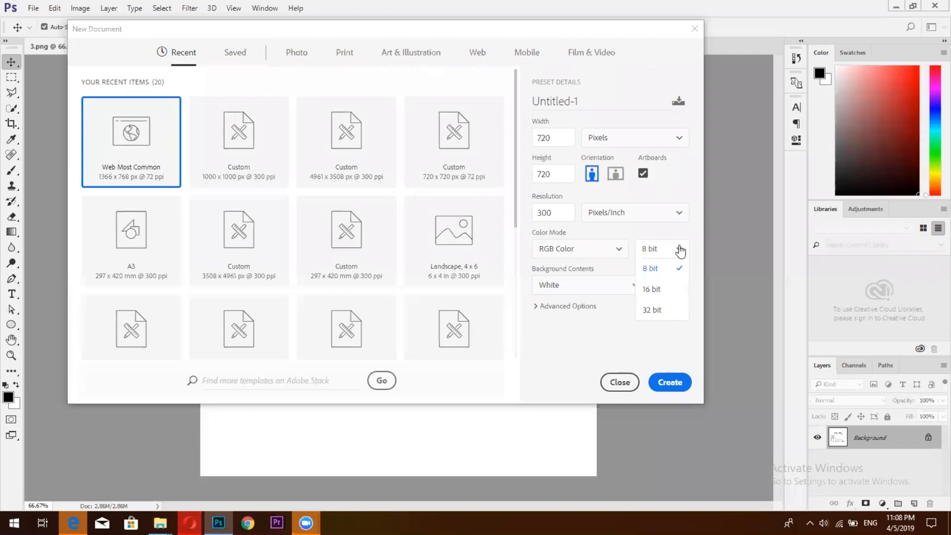
left_click(680, 251)
left_click(569, 293)
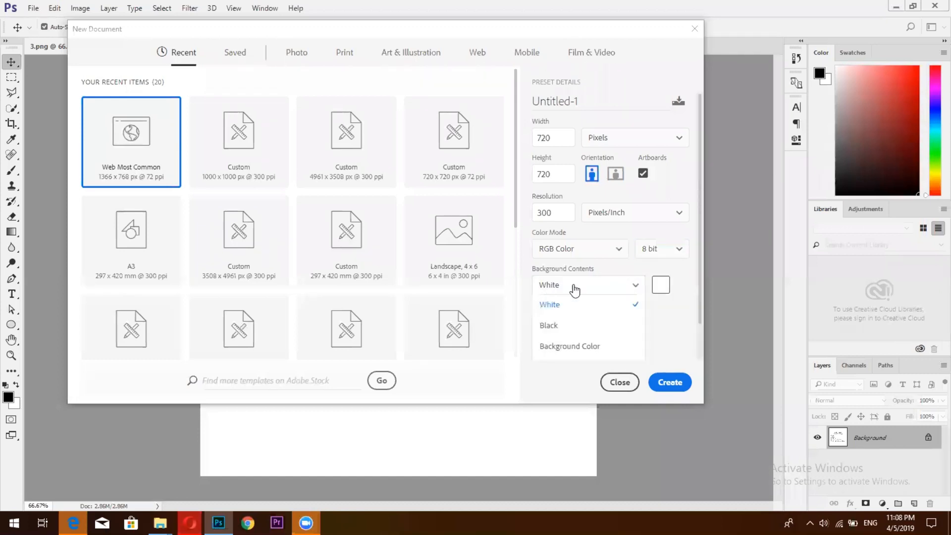
left_click(579, 287)
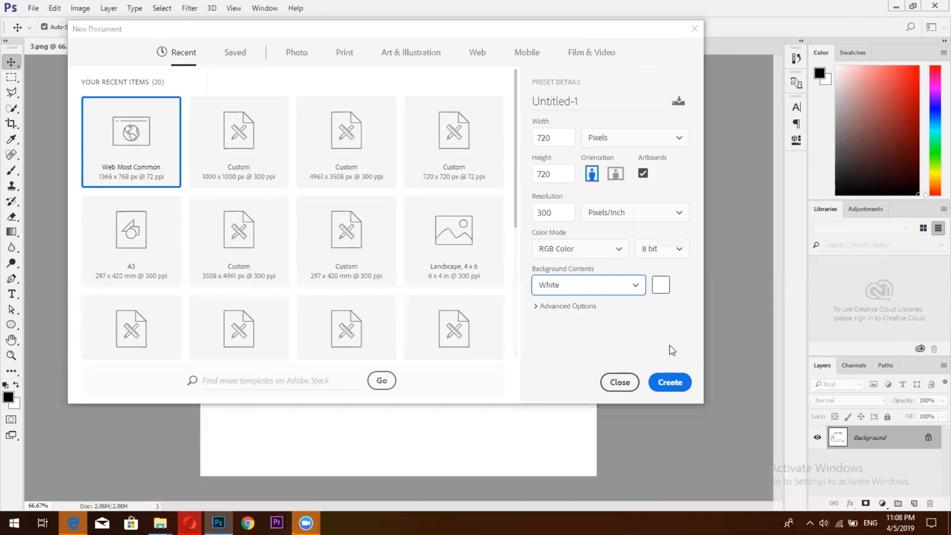
Step: Create the document, close it, and create it again at 720 x 720 pixels and 300 pixels/inch with artboards turned off
left_click(658, 384)
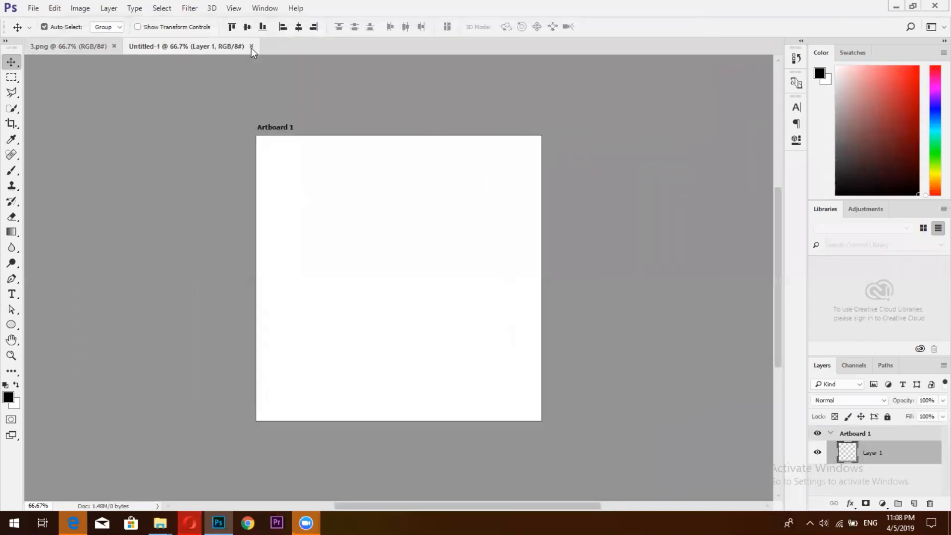
left_click(251, 46)
left_click(33, 8)
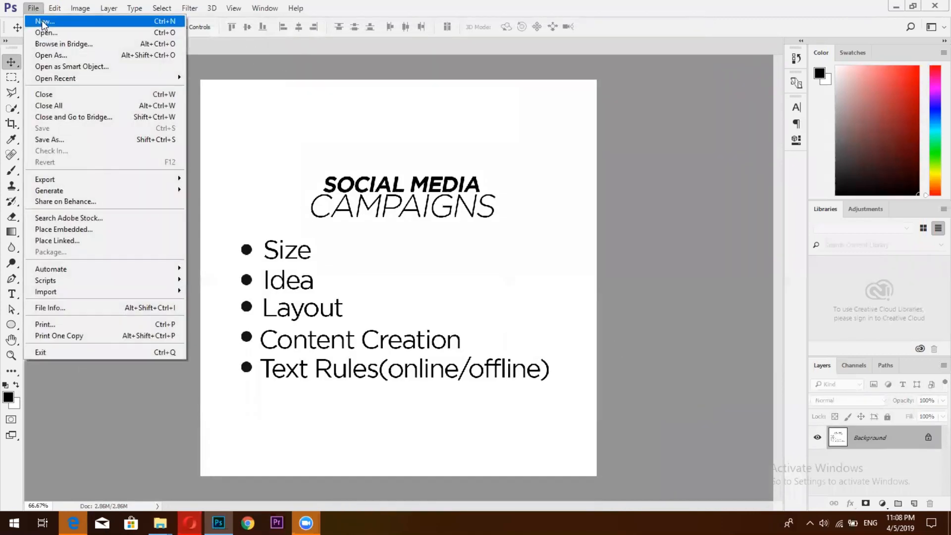
left_click(43, 23)
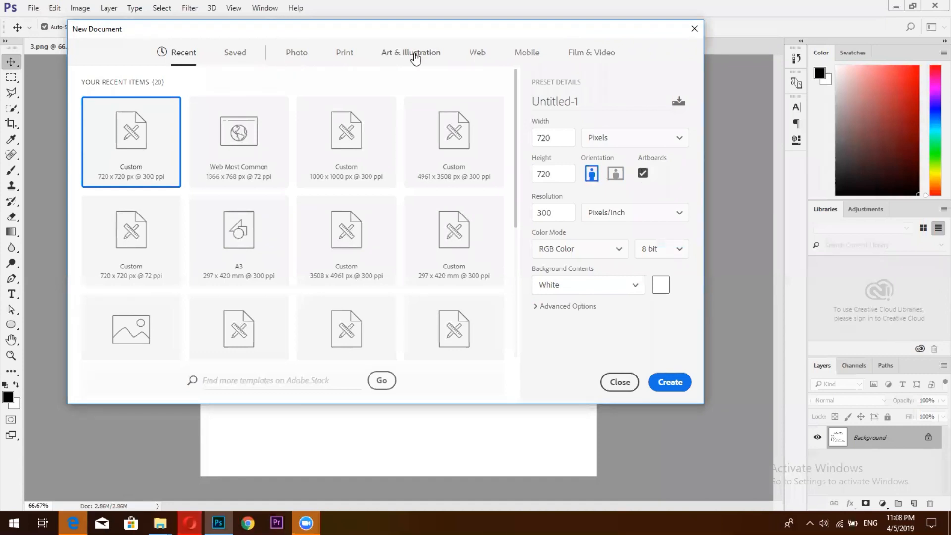
left_click(645, 176)
left_click(670, 386)
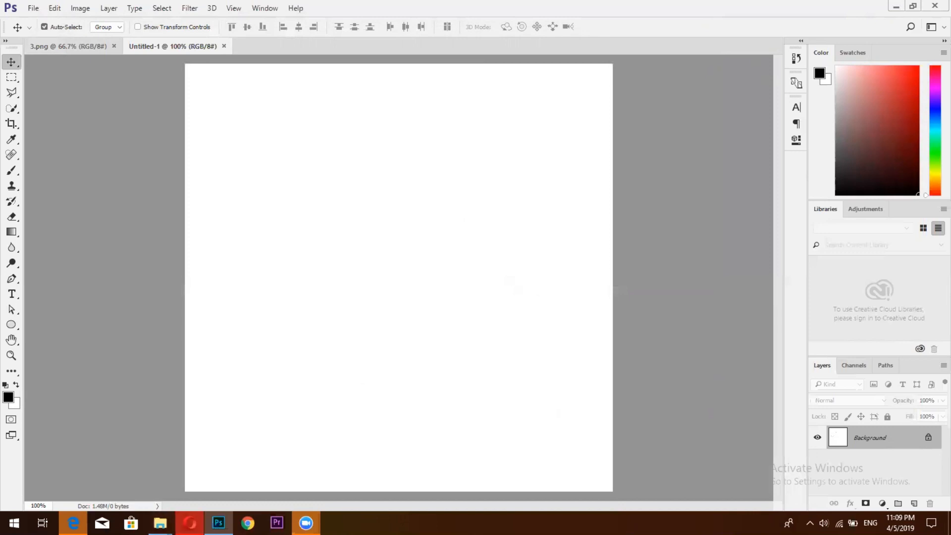
Step: Switch to Opera and view the "Lucky Draw" and "Chicken Tandoori Masala Mix" posts on the Talha Foods Facebook page
key("alt+Tab")
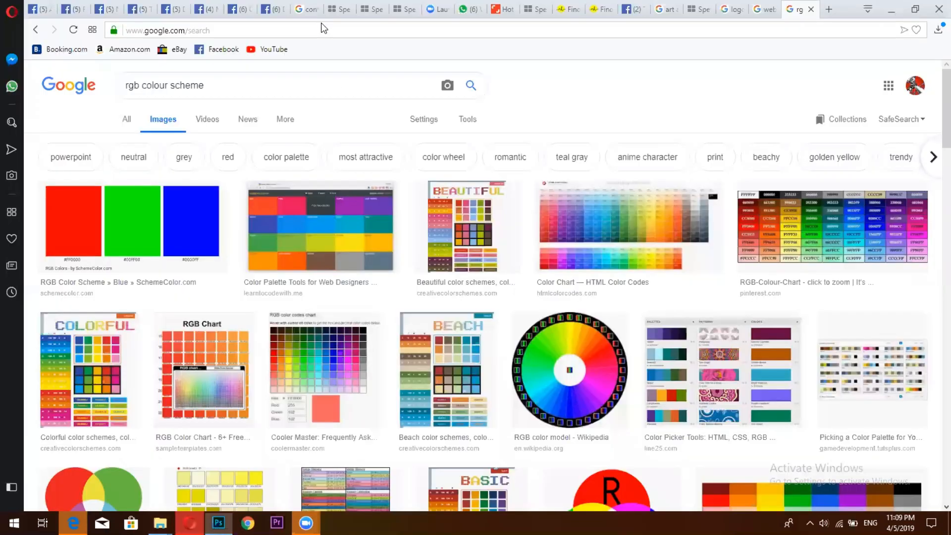
left_click(242, 7)
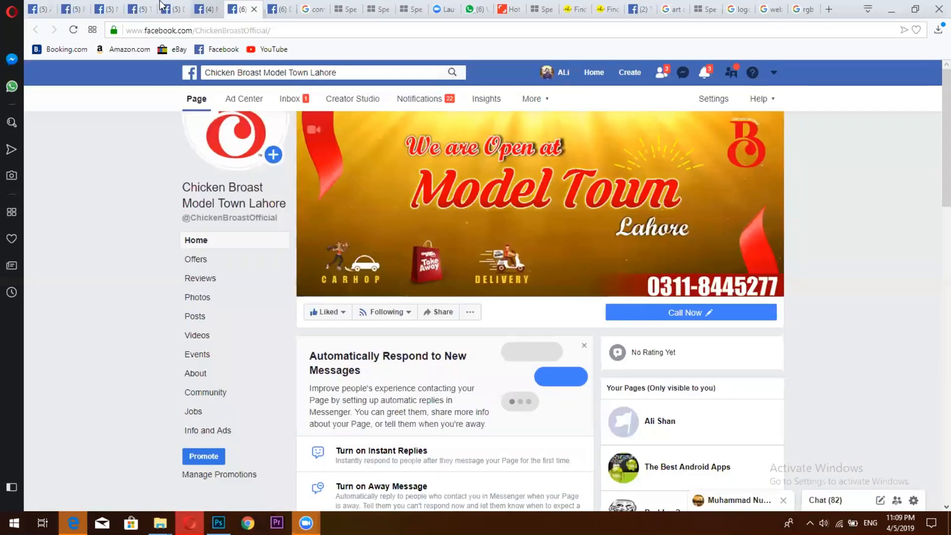
left_click(203, 7)
key("ctrl+shift+Tab")
key("ctrl+shift+Tab")
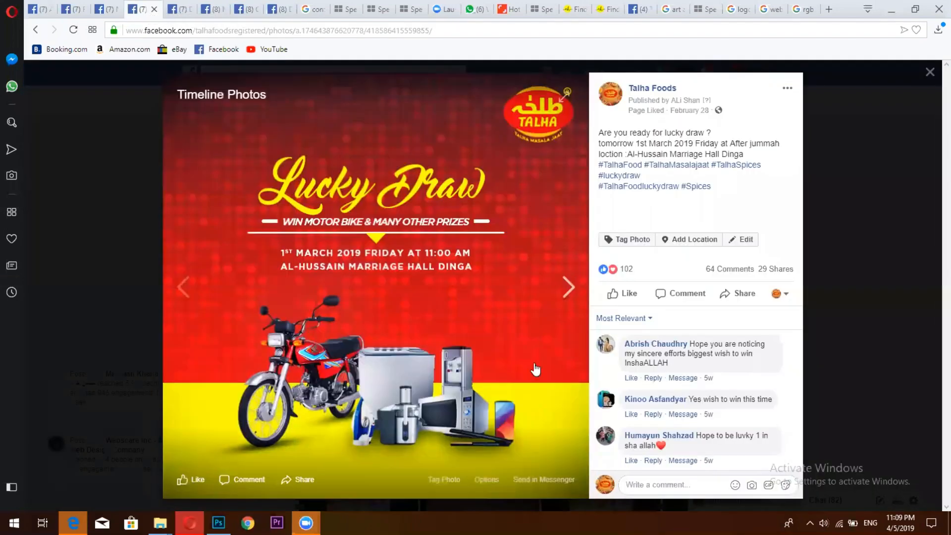
left_click(928, 74)
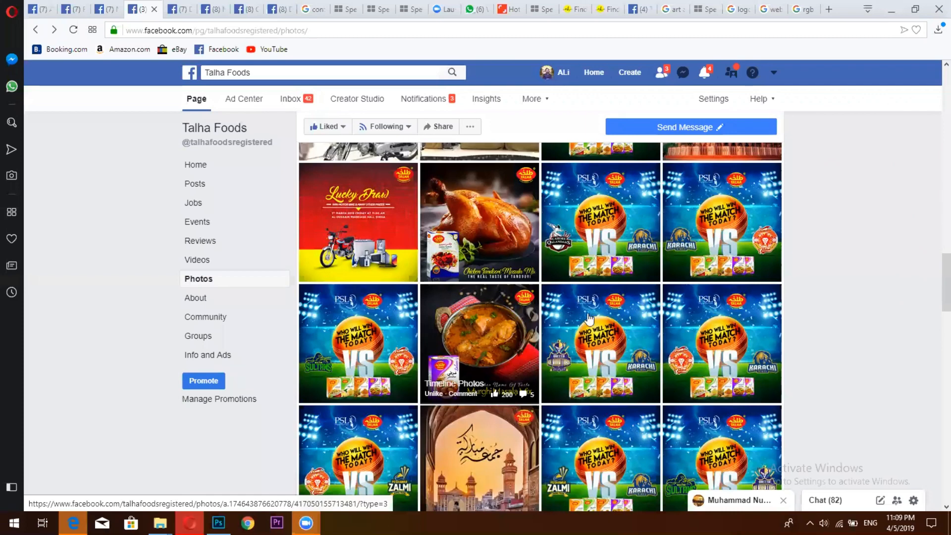
left_click(431, 255)
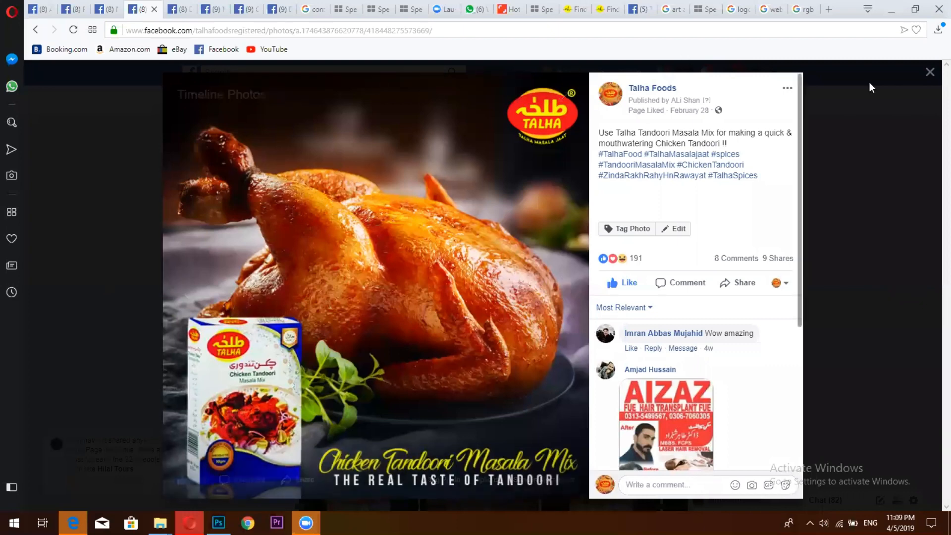
left_click(931, 73)
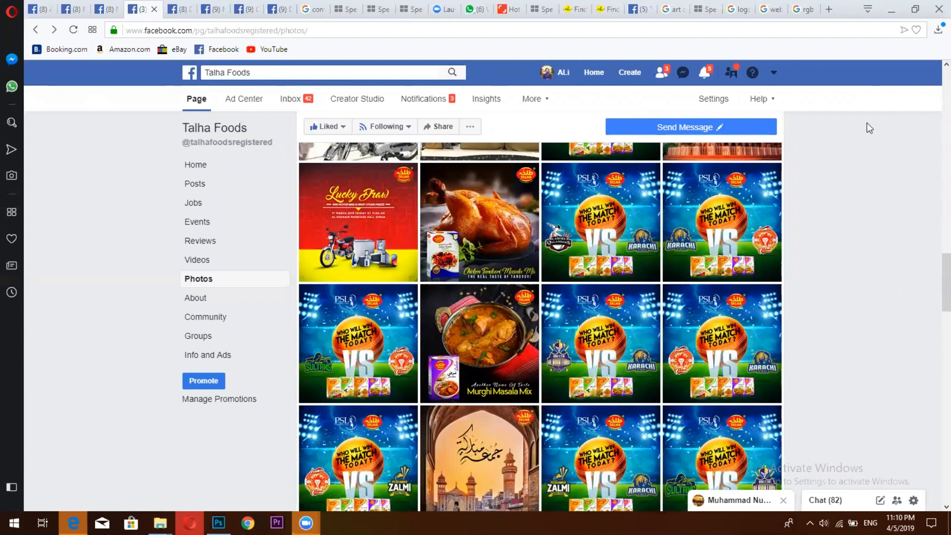
Step: Return to Photoshop, expand the toolbox to two columns and bring up the 3.png document
left_click(218, 522)
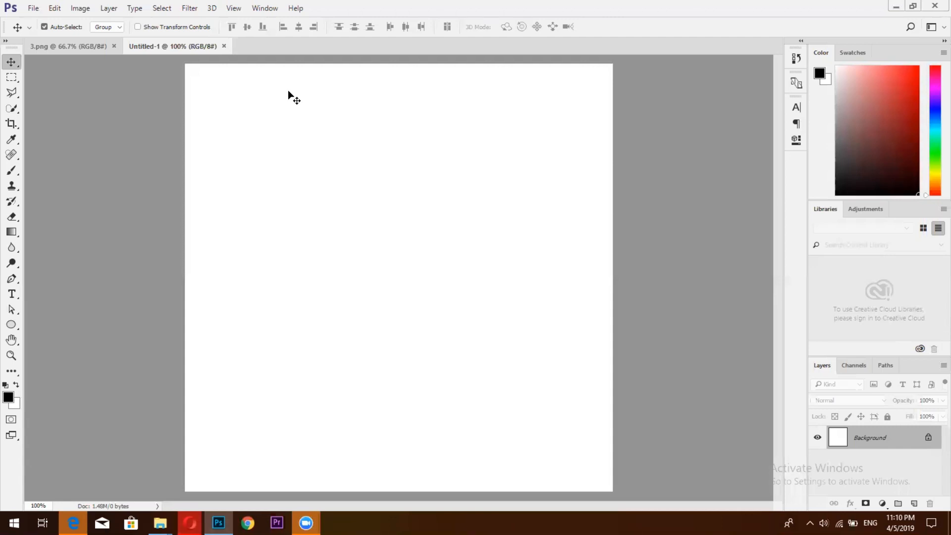
left_click(5, 41)
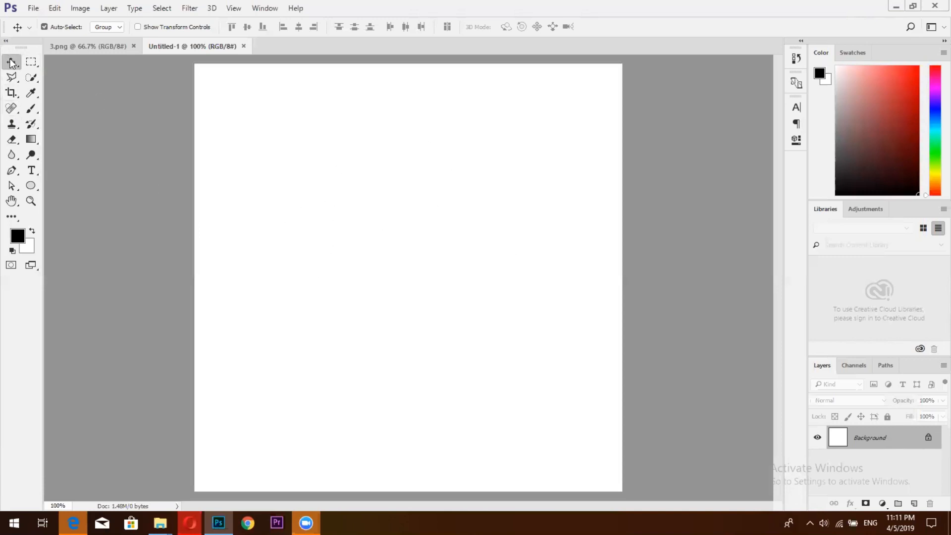
left_click(77, 47)
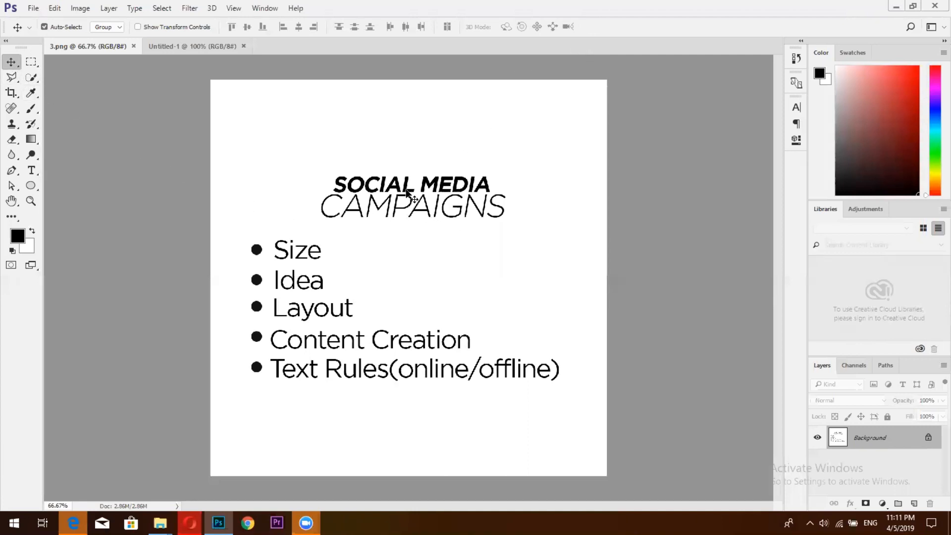
Step: Switch to the Untitled-1 document and draw a rectangle shape about 374 x 266 px in the canvas's upper-left area
left_click(420, 170)
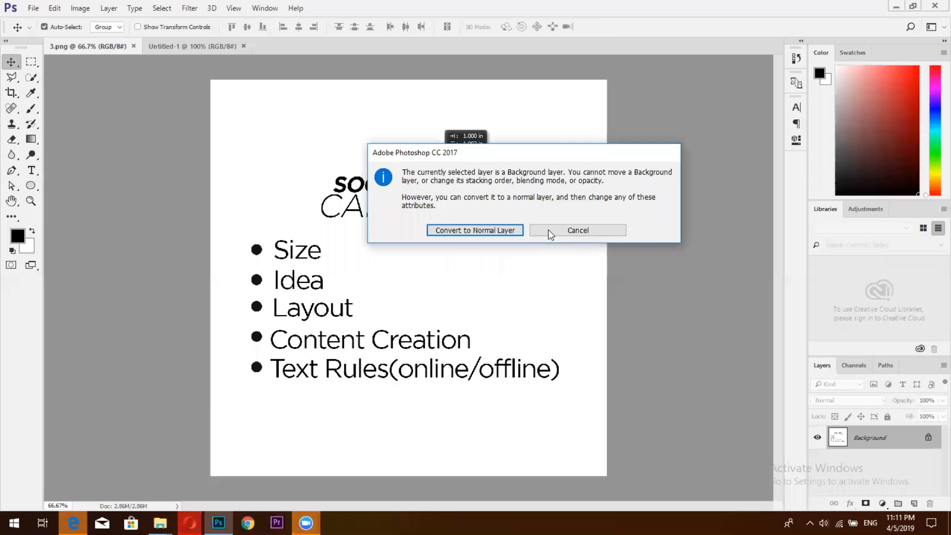
left_click(577, 231)
left_click(174, 46)
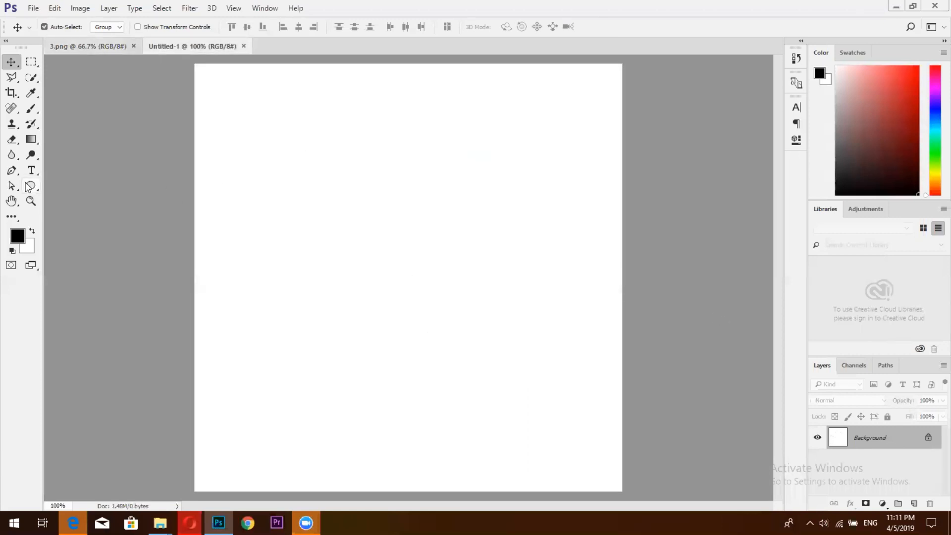
left_click(31, 186)
right_click(31, 186)
left_click(74, 187)
left_click_drag(312, 198, 423, 277)
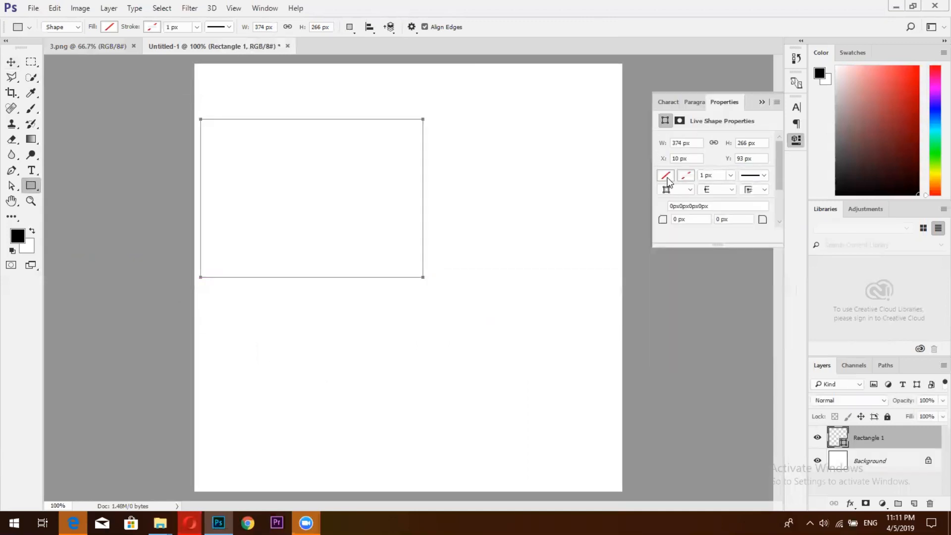
Step: Fill the rectangle with solid red
left_click(665, 175)
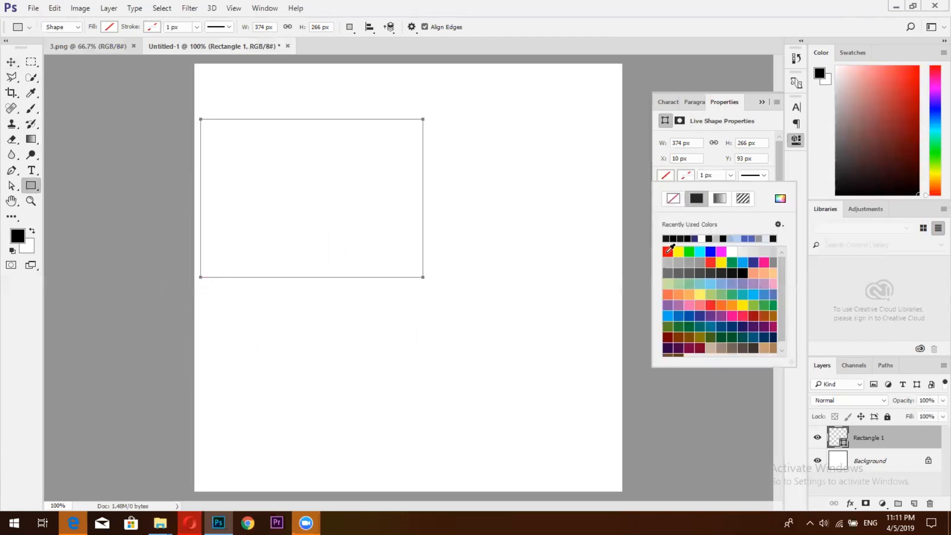
left_click(668, 251)
left_click(761, 101)
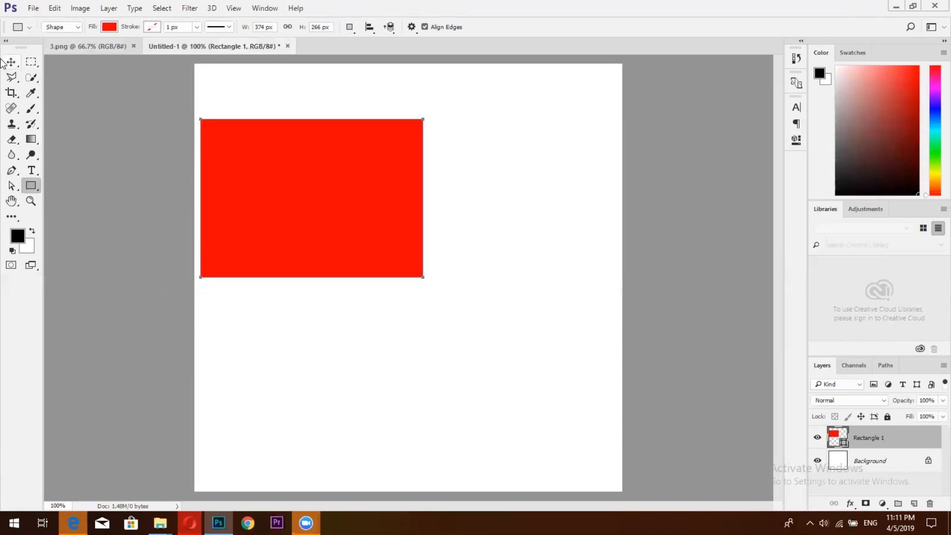
Step: Move the red rectangle down and across towards the middle of the canvas, then deselect its layer
left_click(11, 61)
left_click_drag(297, 174, 380, 246)
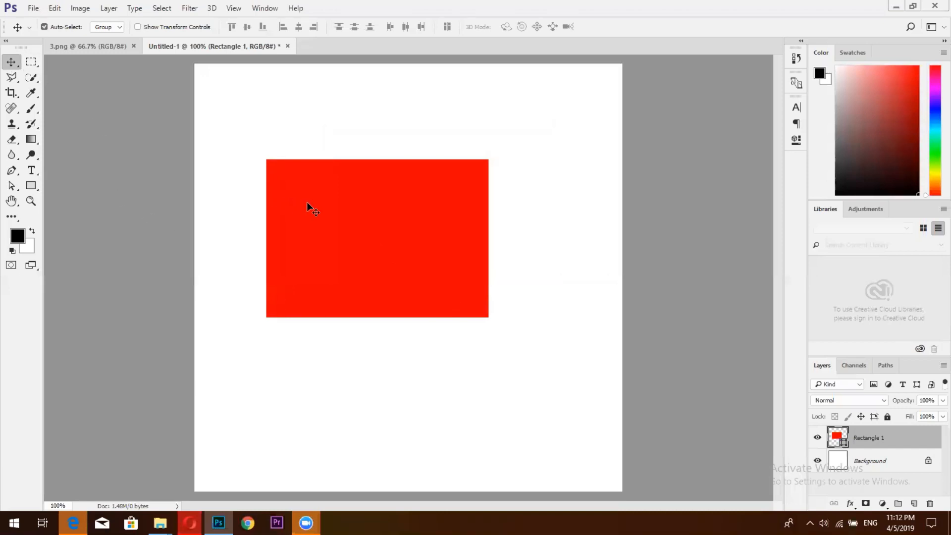
left_click_drag(307, 201, 449, 258)
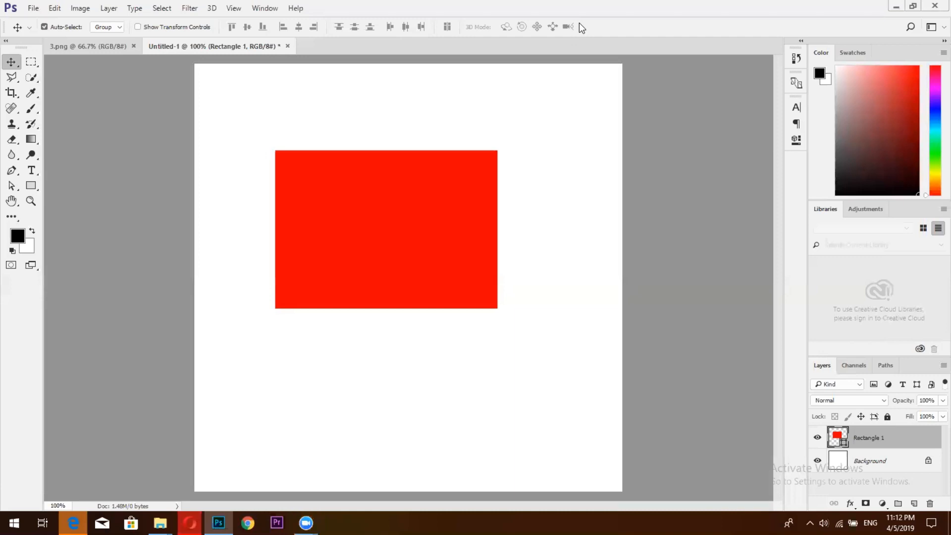
left_click(664, 194)
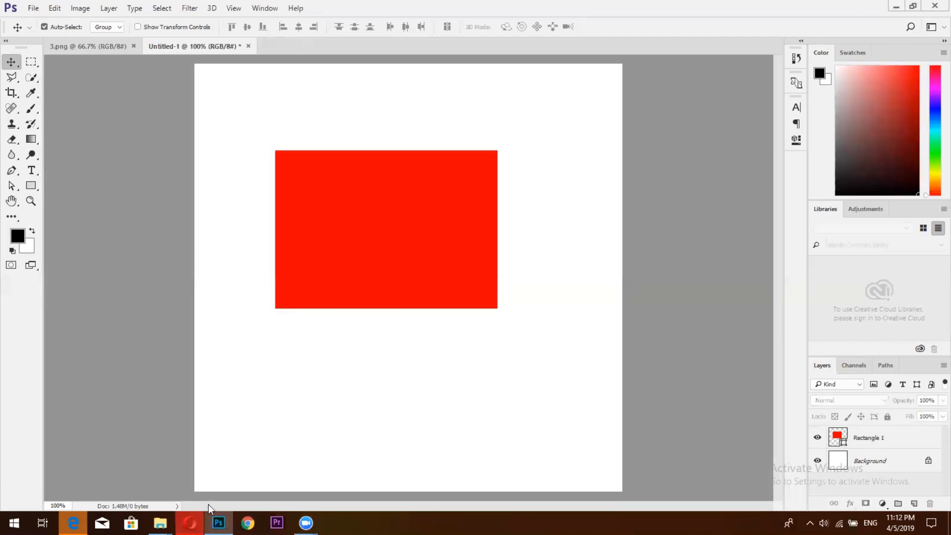
Step: Switch to Opera and look through the post designs in the Moodys - Cafe Facebook page photos
left_click(189, 522)
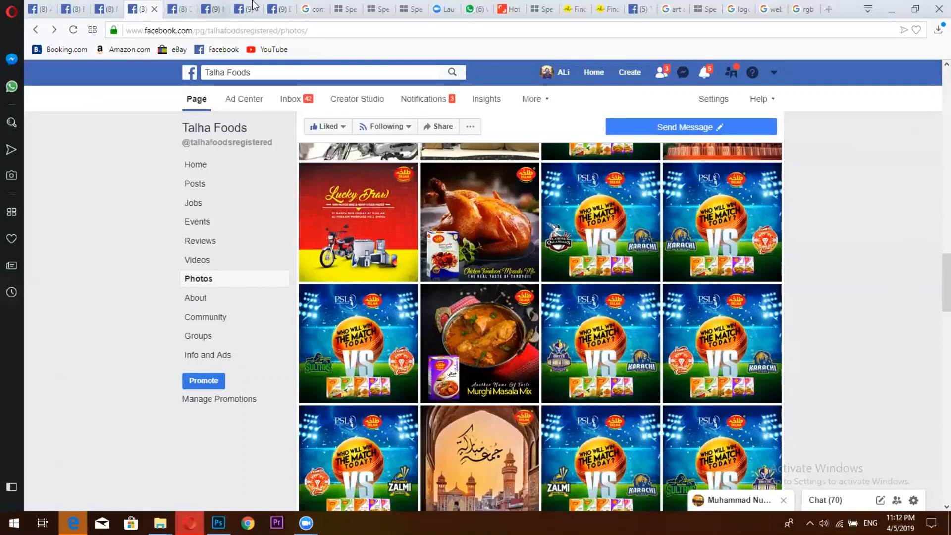
left_click(210, 8)
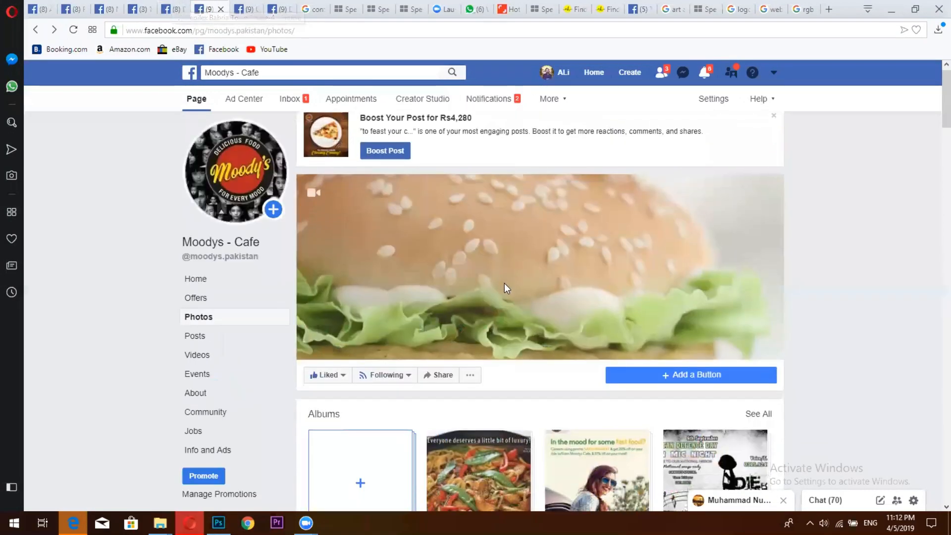
scroll(504, 285, "down", 10)
scroll(504, 284, "down", 3)
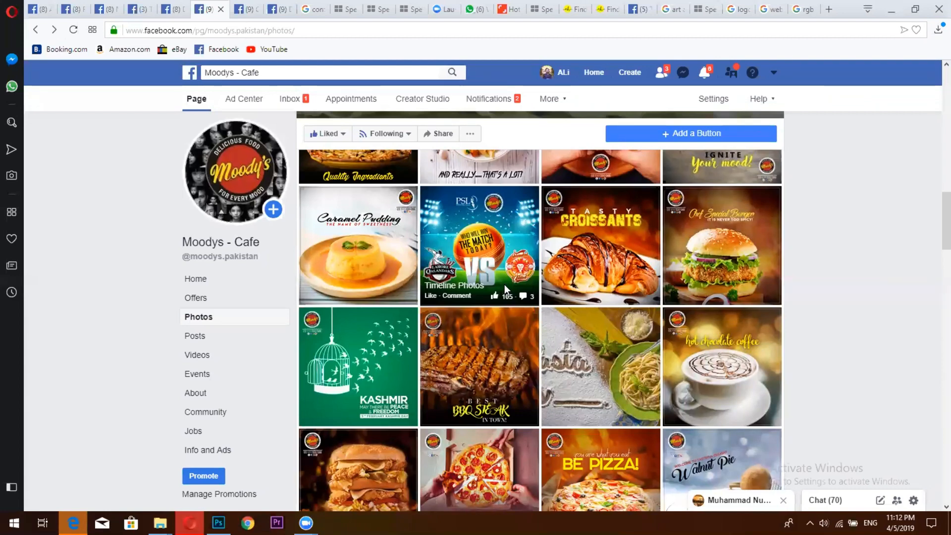
Step: Return to Photoshop, move the red rectangle to the horizontal centre of the canvas and hide its layer
left_click(219, 522)
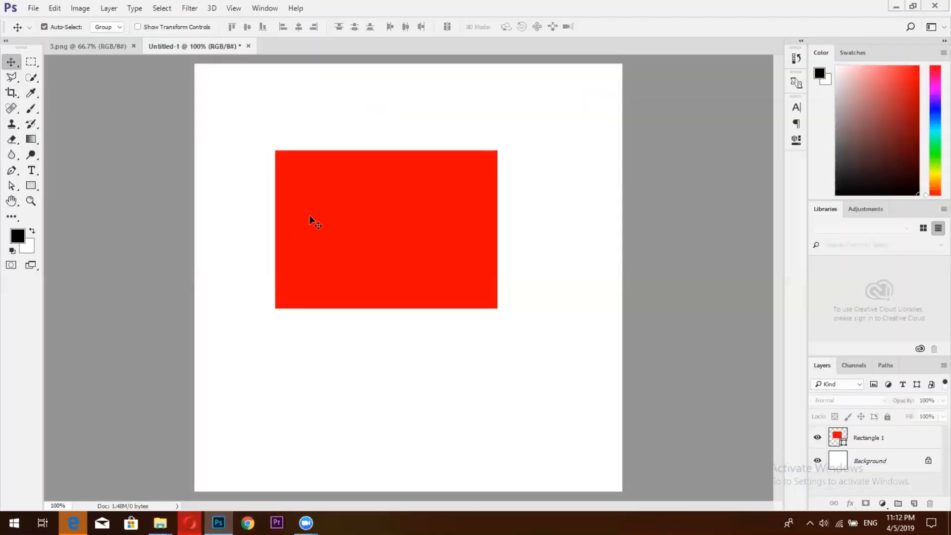
left_click_drag(309, 218, 337, 244)
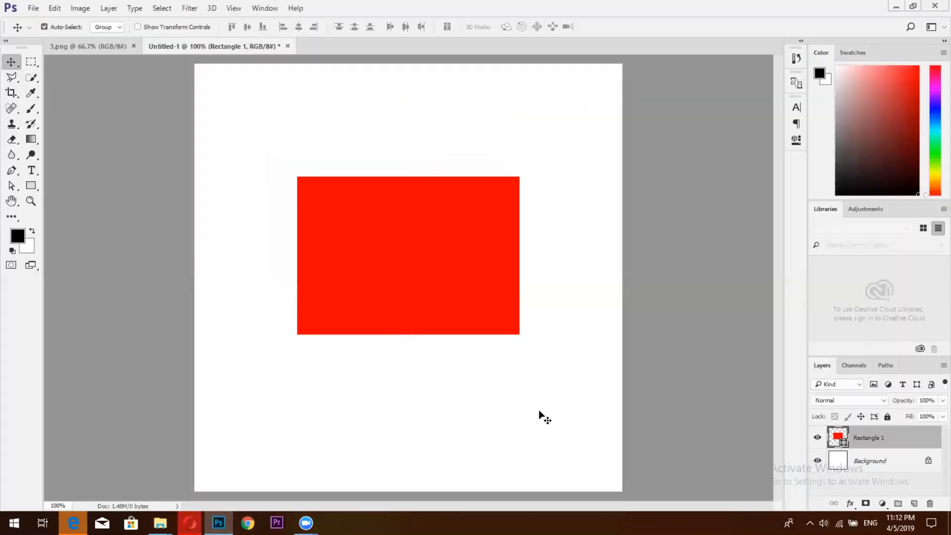
left_click(817, 437)
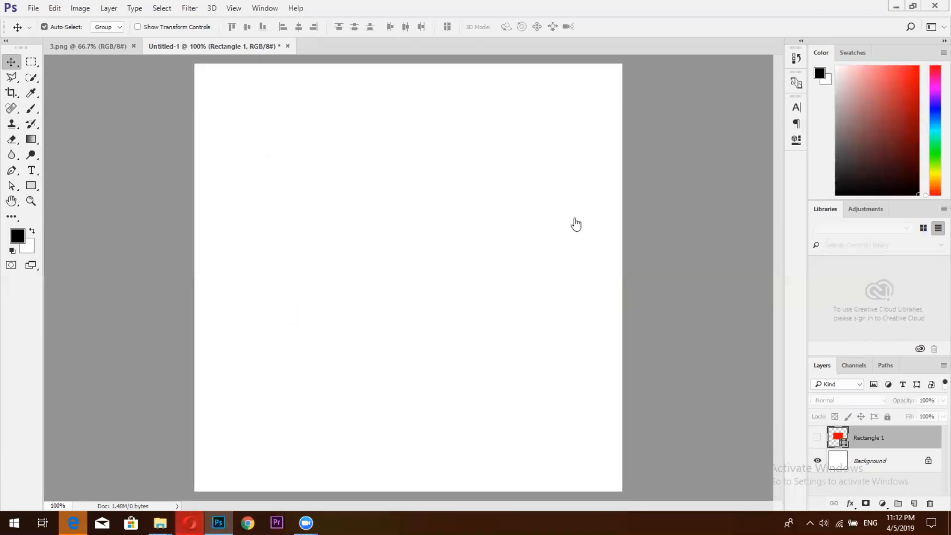
Step: Switch to Opera, open freepik.com in a new tab and search all resources for "pizza"
key("alt+Tab")
left_click(788, 8)
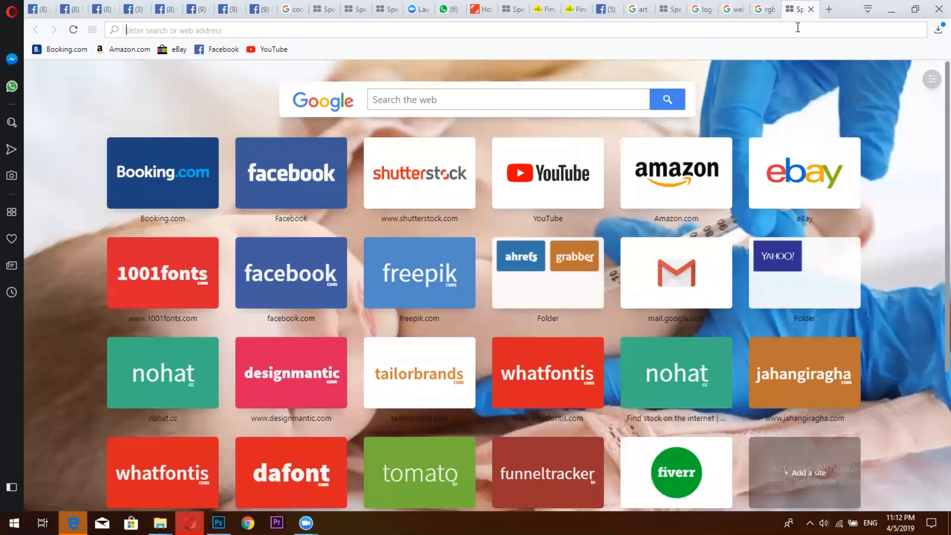
type("freepik.com")
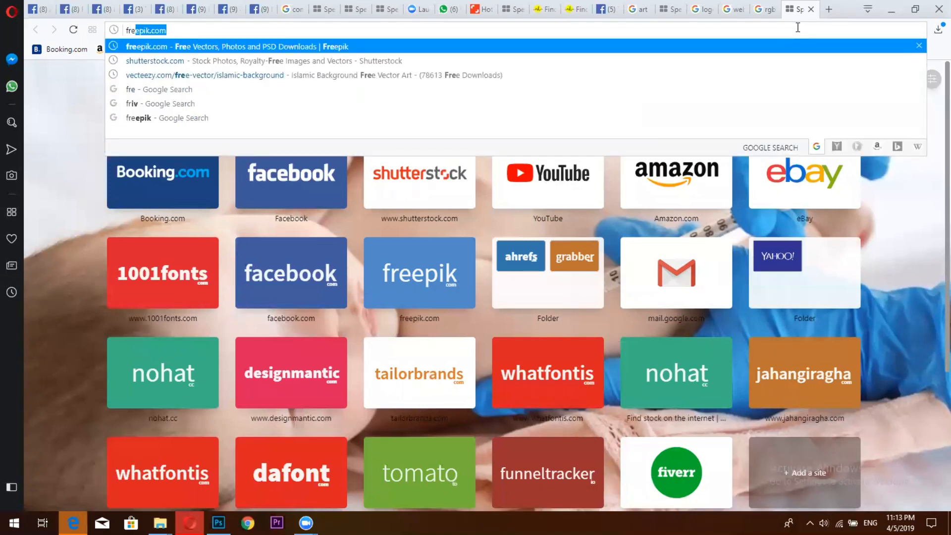
key("Return")
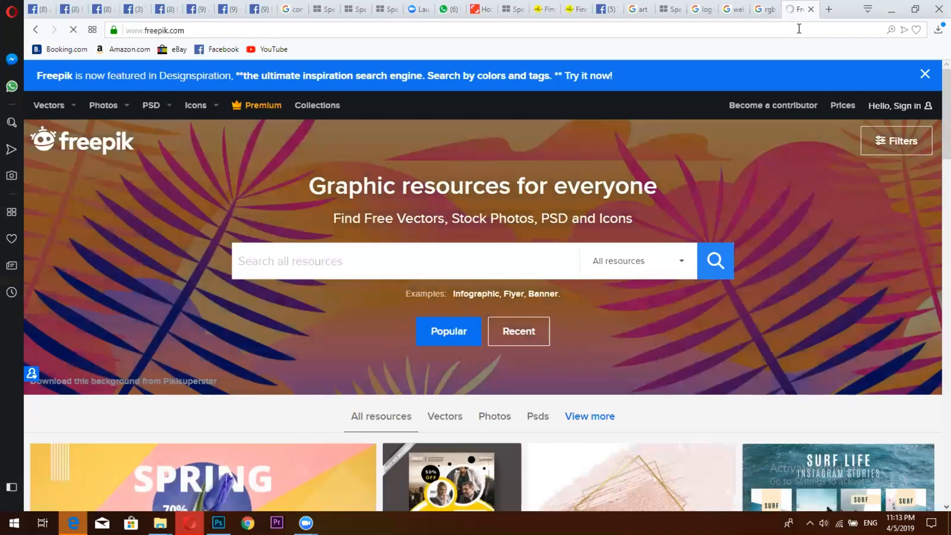
type("pi")
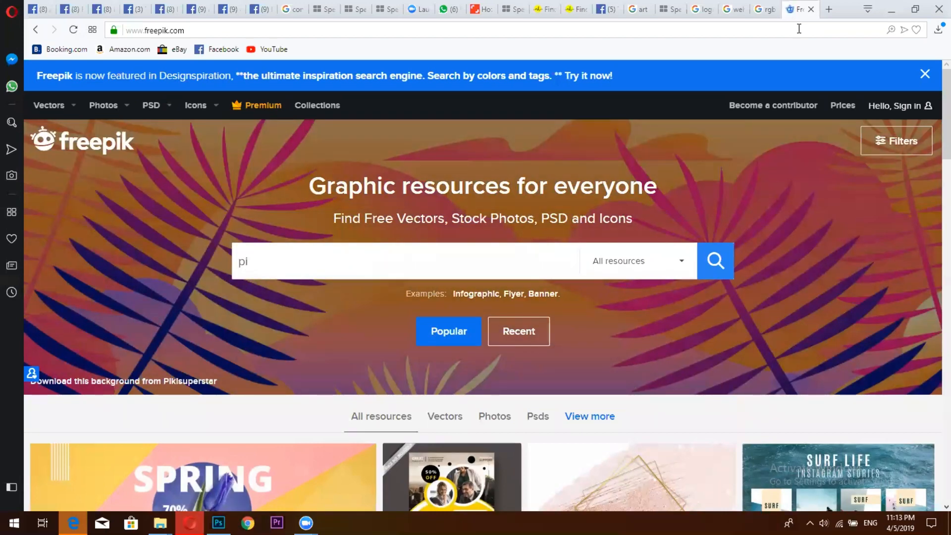
type("zza")
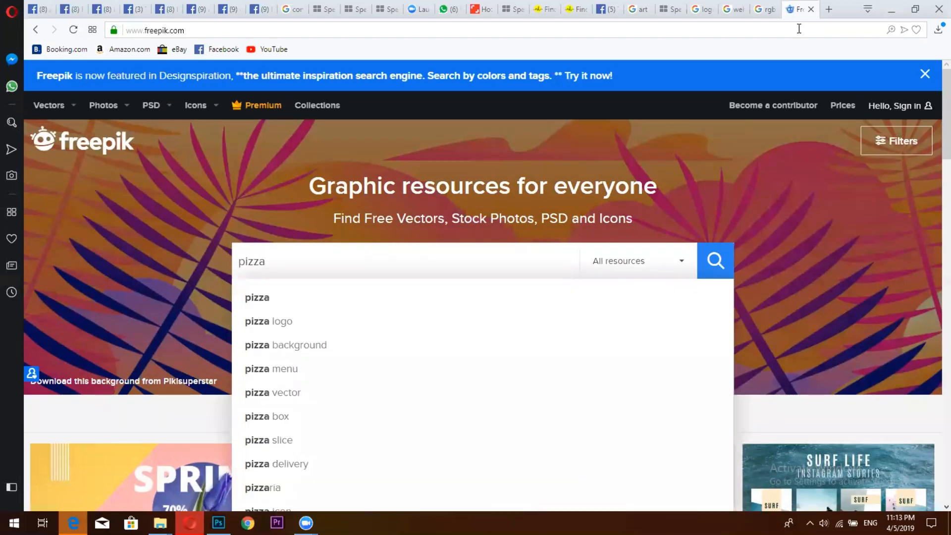
key("Return")
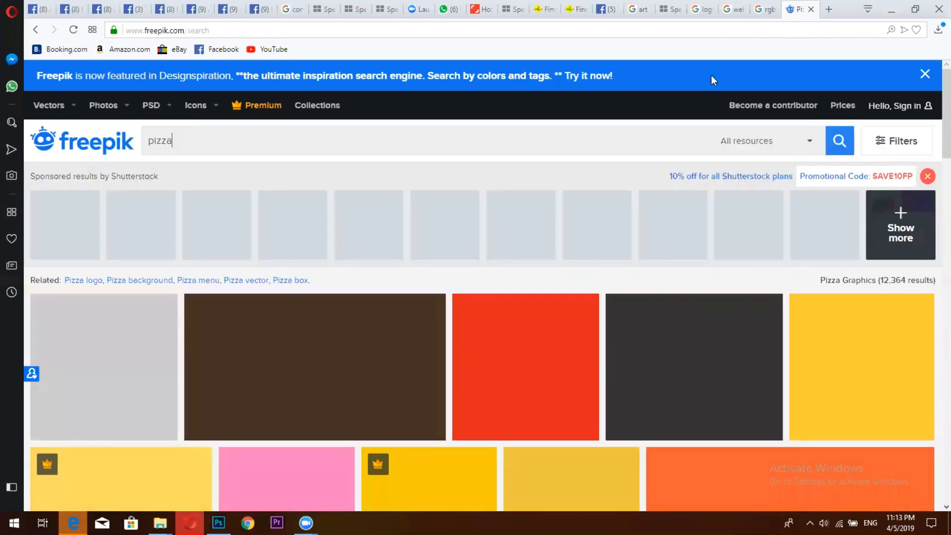
Step: Examine the Freepik pizza results for a suitable campaign image
scroll(304, 276, "down", 3)
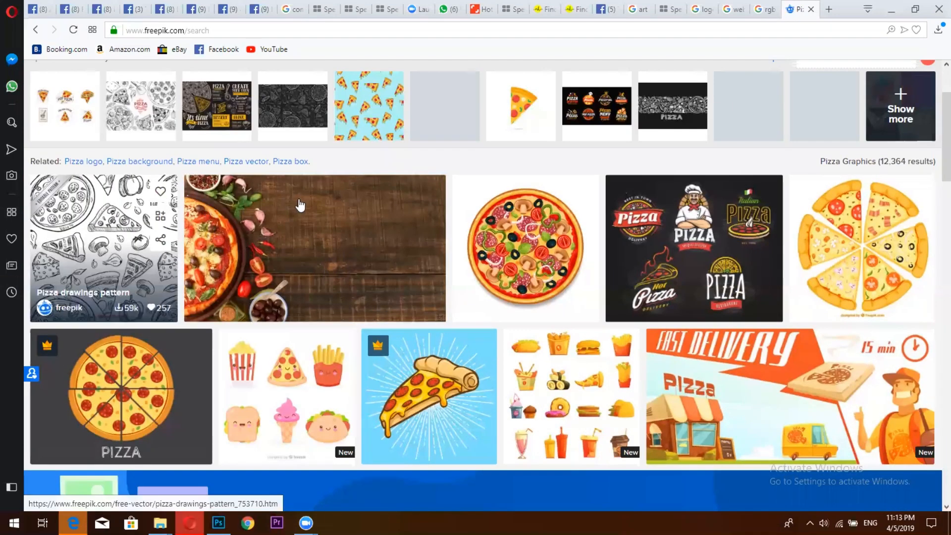
scroll(299, 208, "down", 8)
scroll(522, 253, "up", 5)
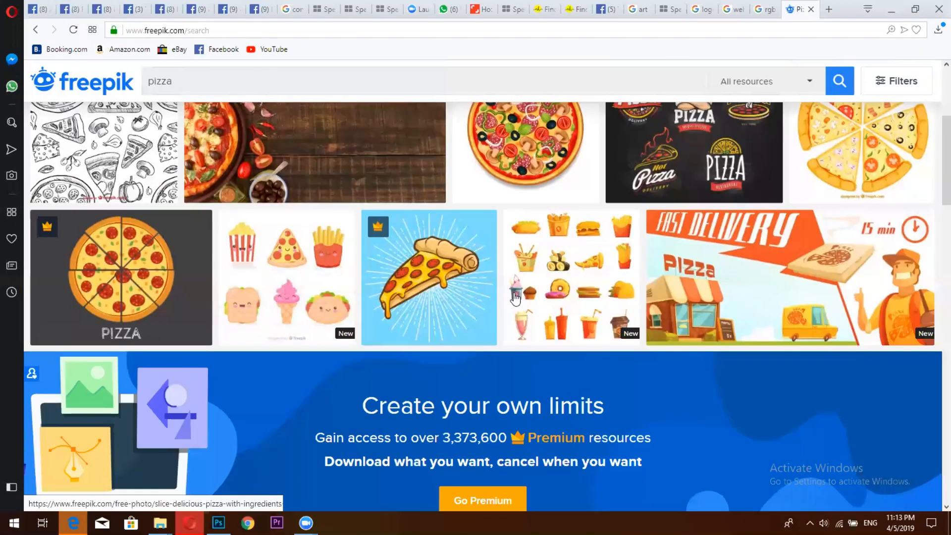
scroll(515, 277, "down", 8)
scroll(344, 255, "down", 1)
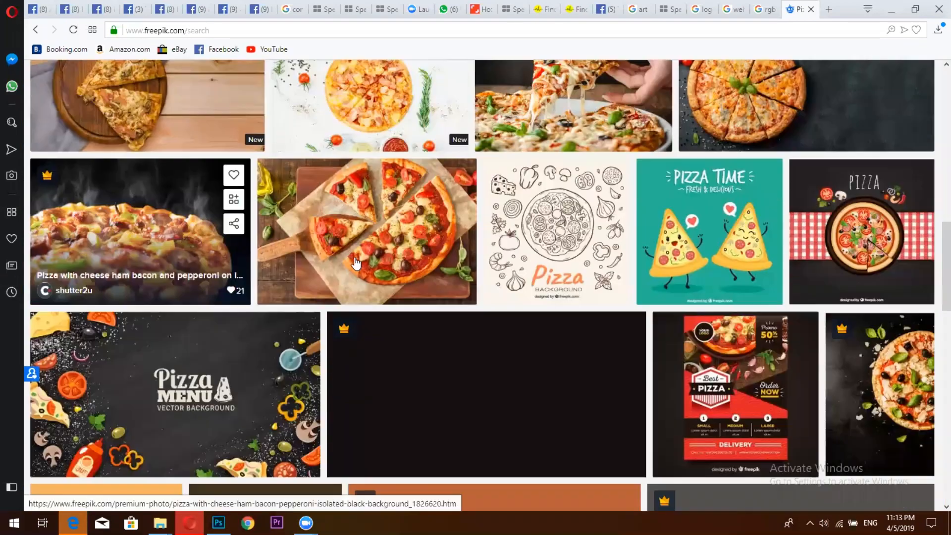
scroll(649, 208, "down", 3)
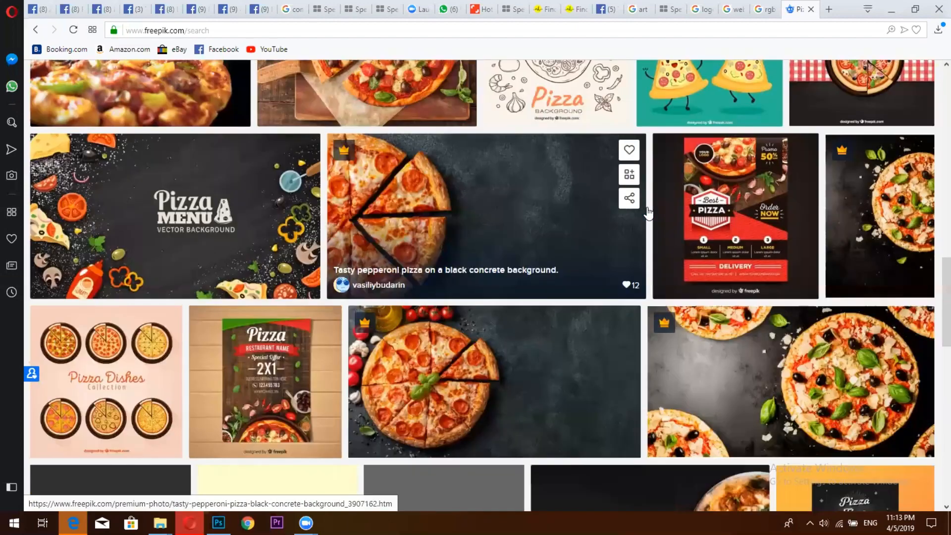
scroll(648, 213, "down", 4)
scroll(648, 212, "down", 2)
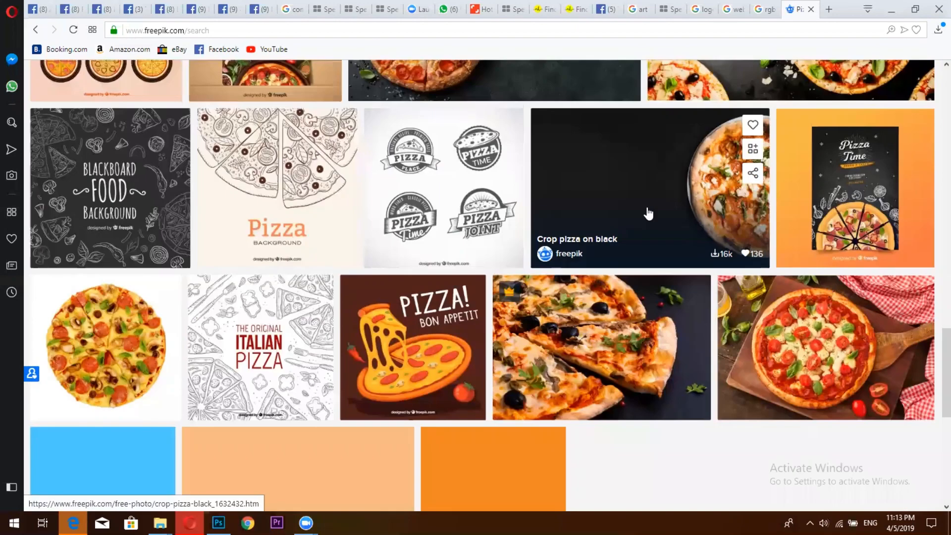
scroll(489, 313, "down", 2)
Step: View the Freepik template of a hand taking a pizza slice, dismiss the pop-up window and return to the pizza results
left_click(489, 313)
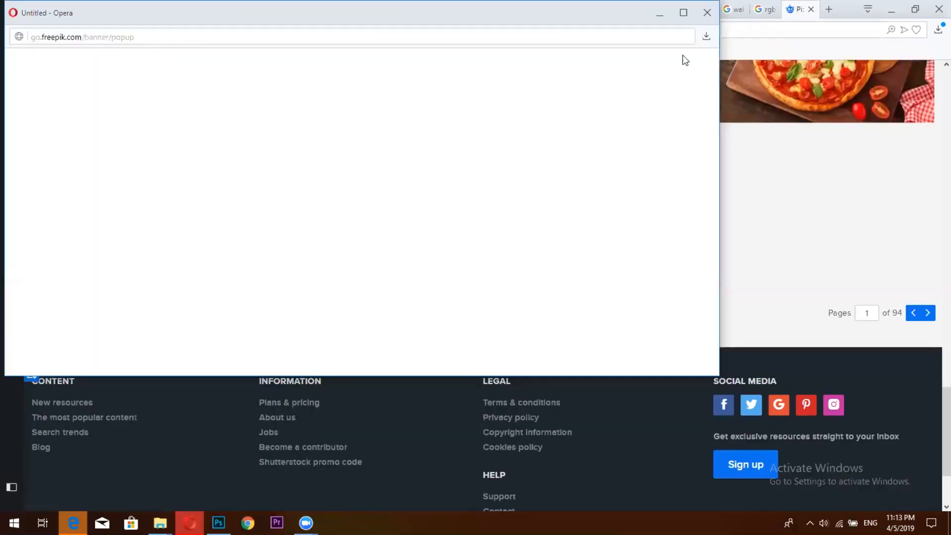
left_click(707, 11)
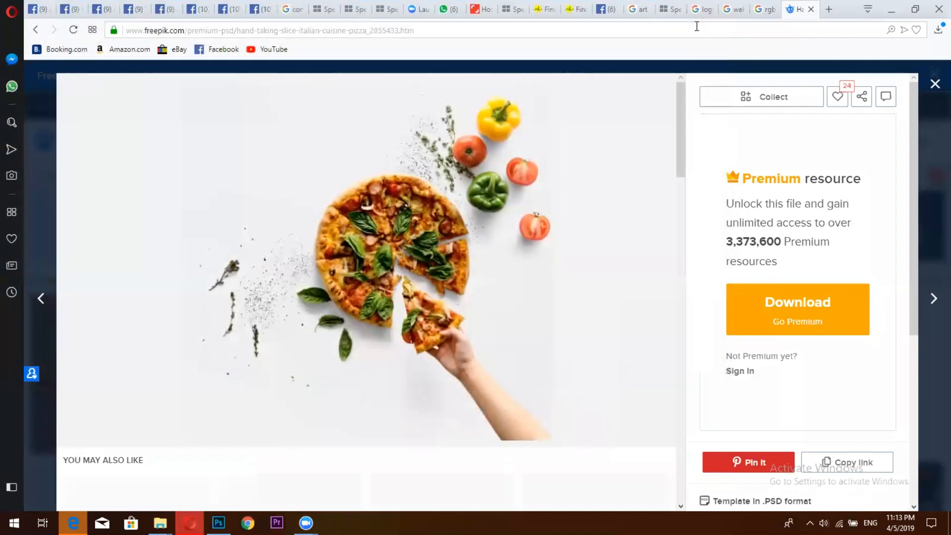
left_click(932, 89)
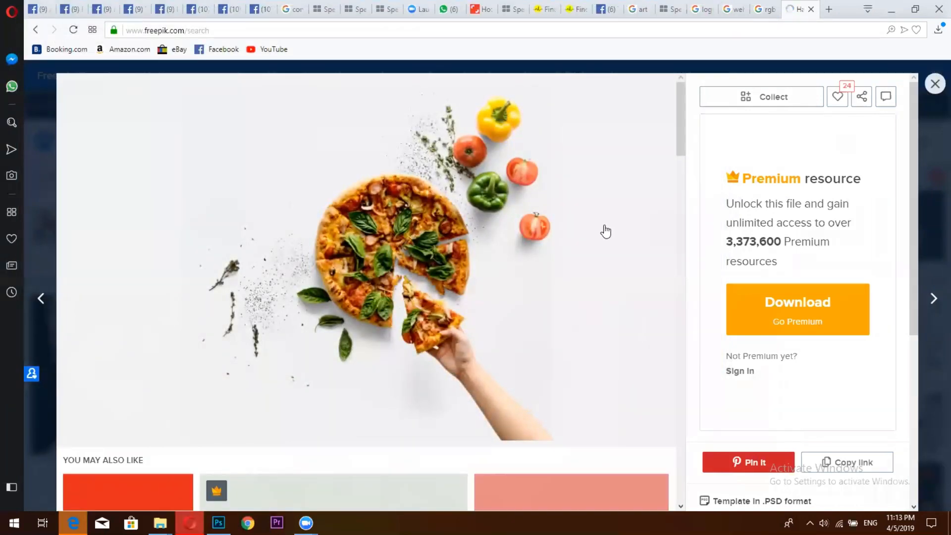
scroll(233, 272, "down", 1)
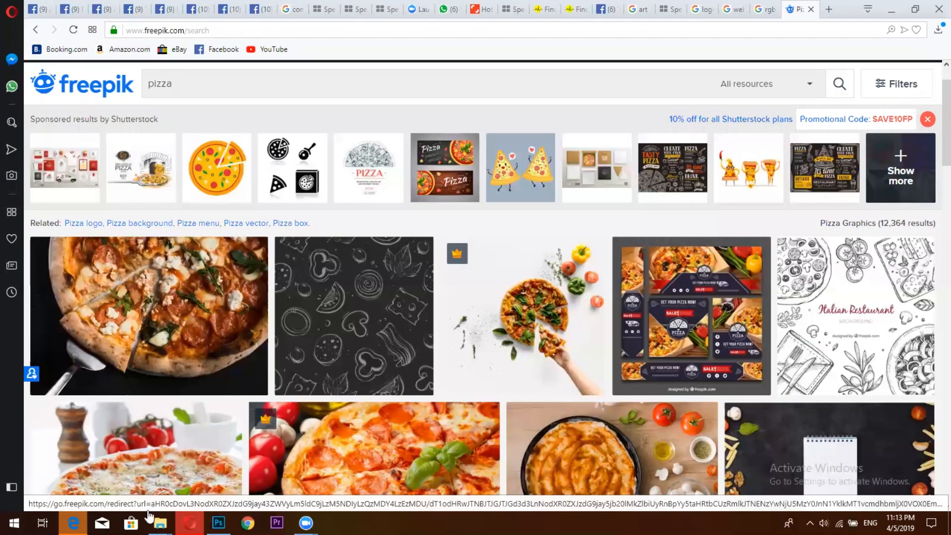
scroll(198, 397, "down", 10)
Step: Switch to File Explorer, locate the pizza picture shutterstock-225747682 in the Downloads folder and carry it over to Photoshop
mouse_move(160, 522)
left_click(196, 472)
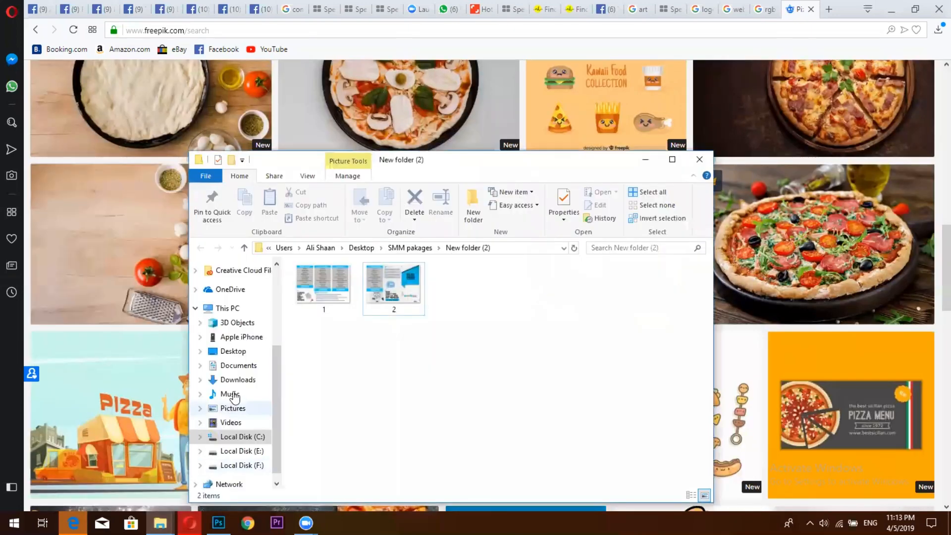
left_click(238, 379)
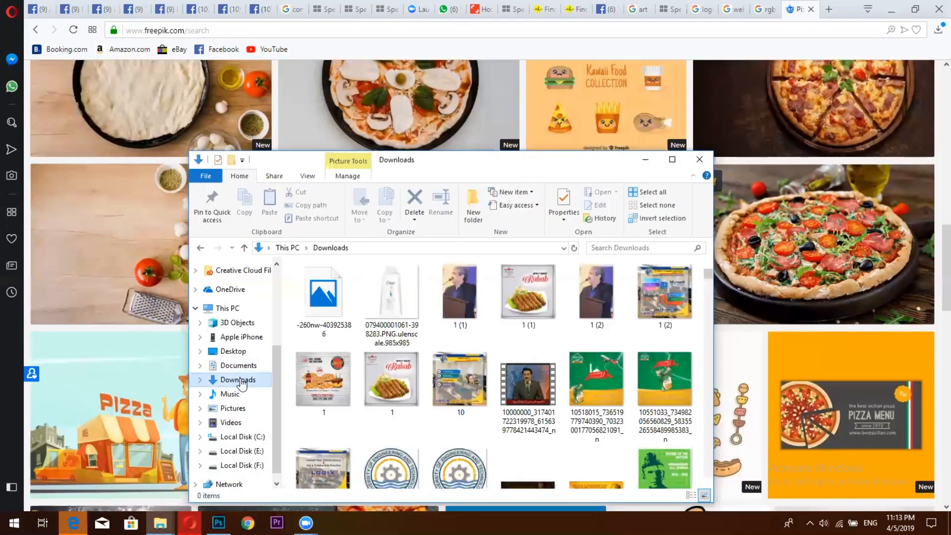
scroll(544, 363, "down", 10)
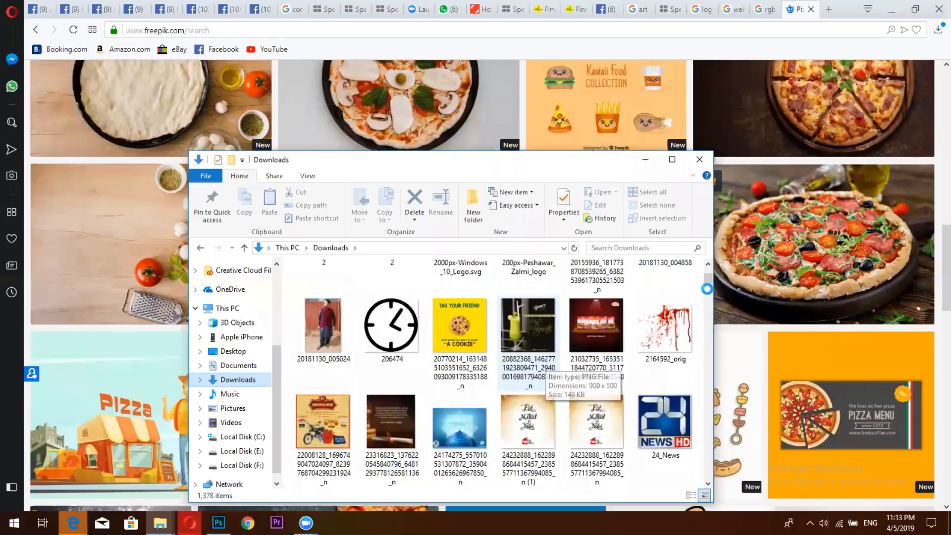
scroll(707, 281, "down", 10)
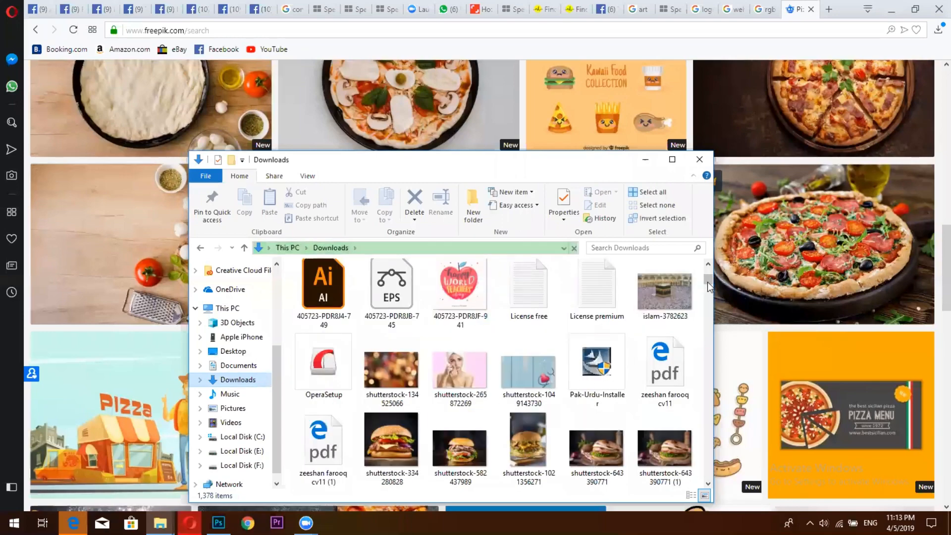
scroll(682, 475, "down", 10)
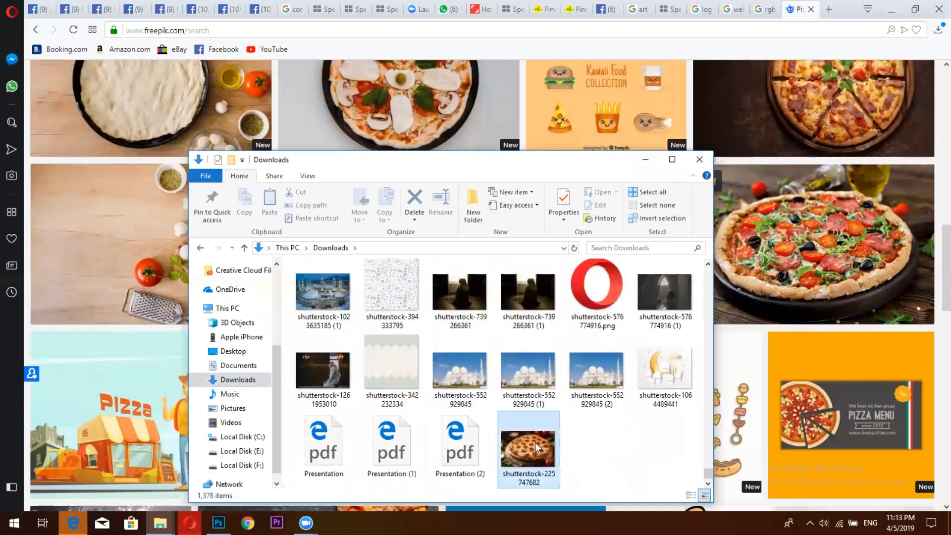
left_click_drag(535, 442, 218, 518)
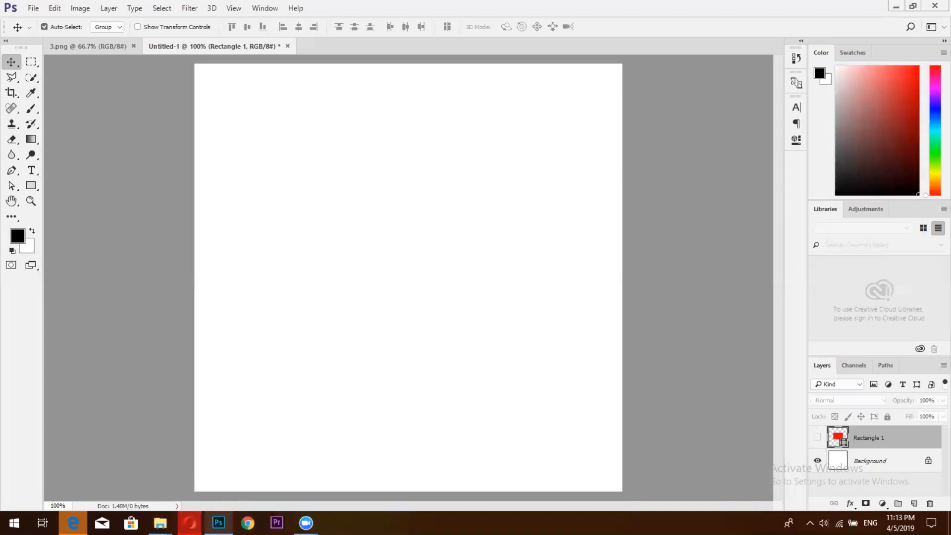
Step: Open the pizza picture shutterstock-225747682 from the Downloads folder as its own document
left_click(33, 8)
left_click(42, 33)
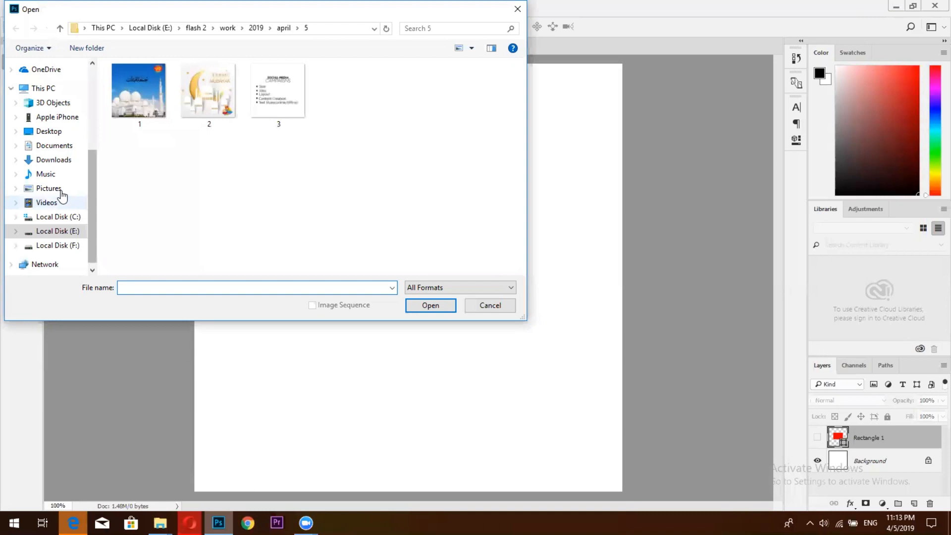
left_click(58, 161)
scroll(445, 208, "down", 1)
scroll(513, 227, "down", 15)
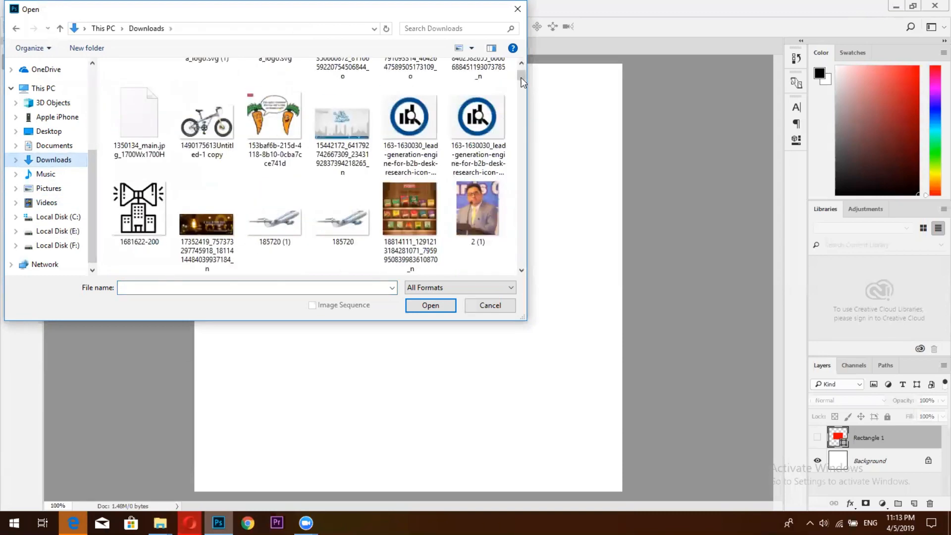
left_click_drag(506, 269, 507, 279)
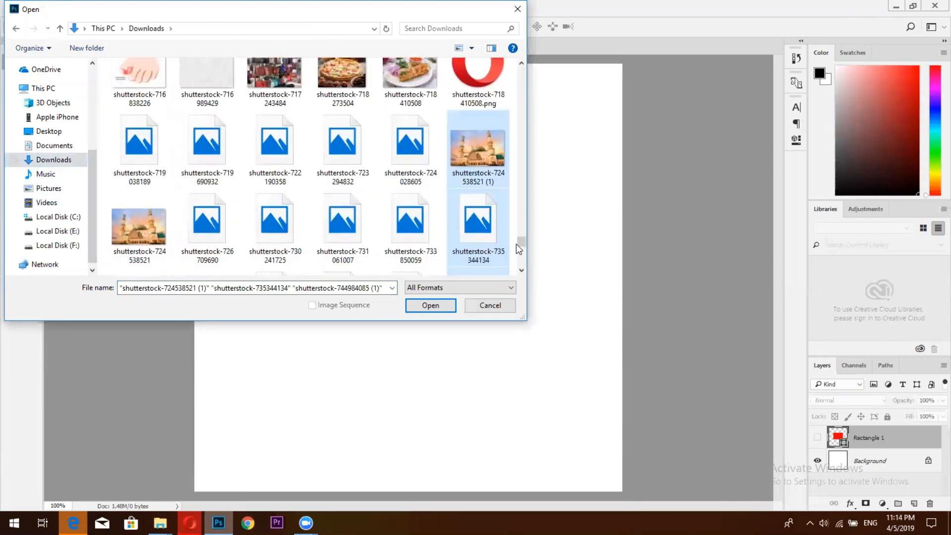
left_click_drag(522, 243, 521, 272)
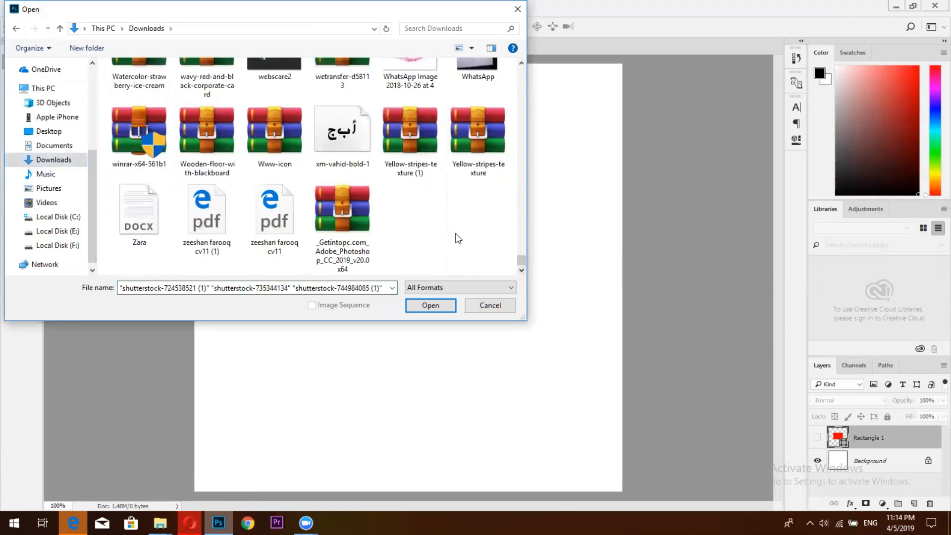
scroll(457, 235, "up", 2)
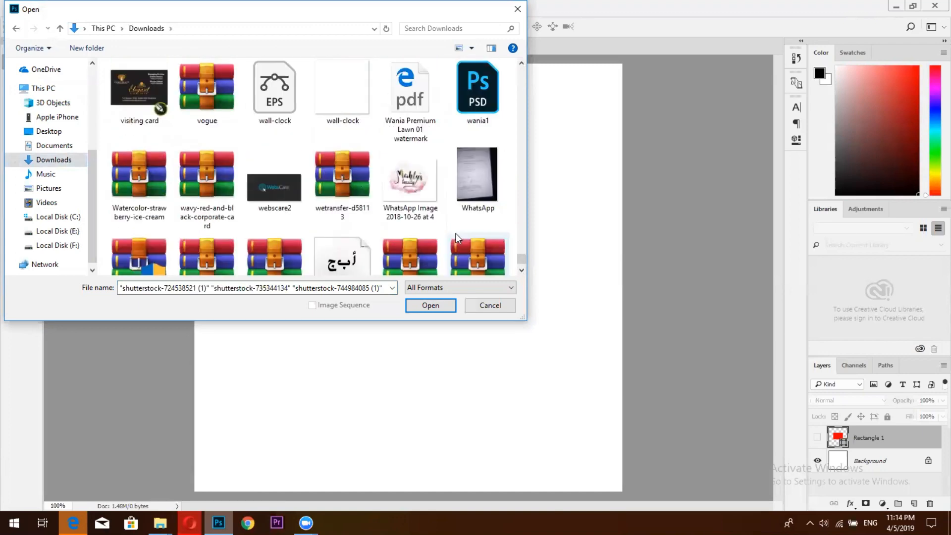
scroll(456, 236, "down", 2)
scroll(457, 238, "up", 10)
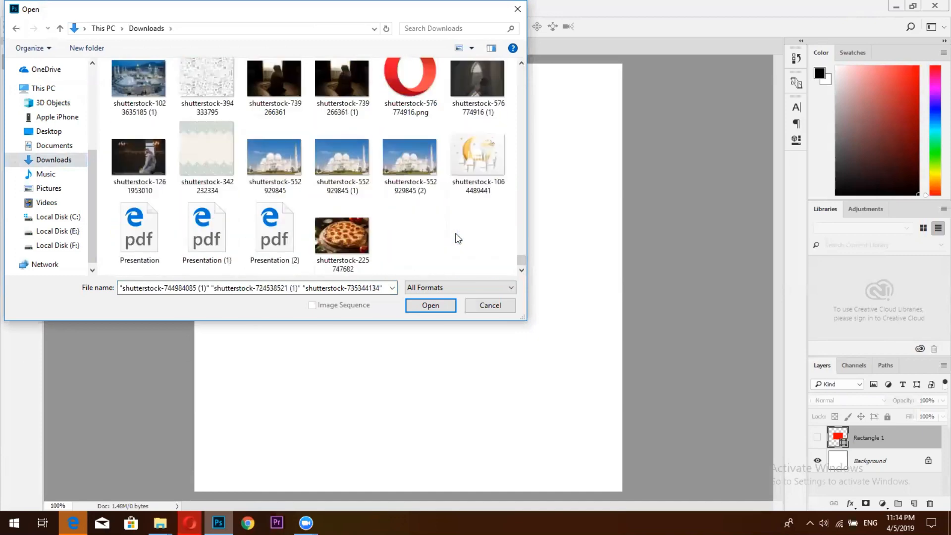
double_click(349, 234)
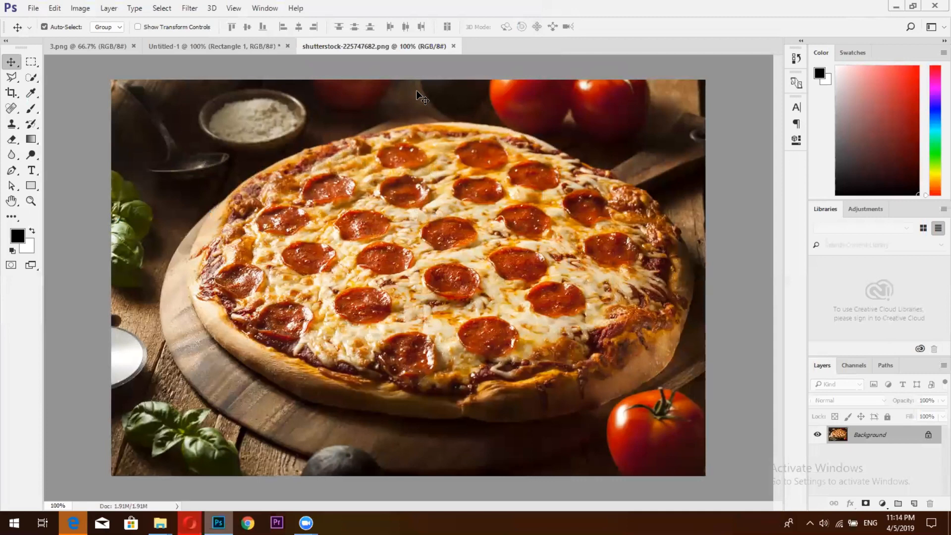
Step: Demonstrate bringing shutterstock-225747682 into Photoshop straight from the File Explorer Downloads folder, minimising the Photos window opened along the way
left_click(252, 50)
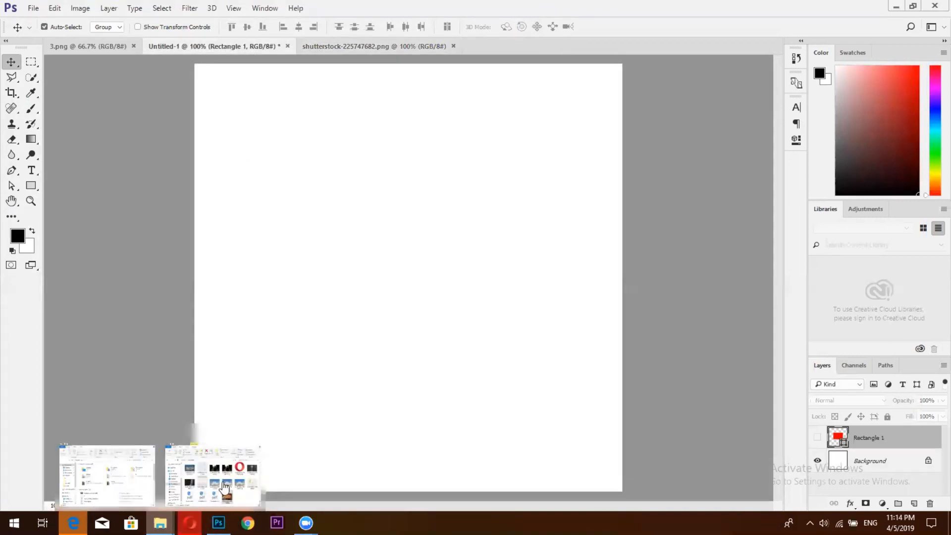
left_click(226, 483)
left_click(473, 476)
left_click_drag(503, 155, 590, 52)
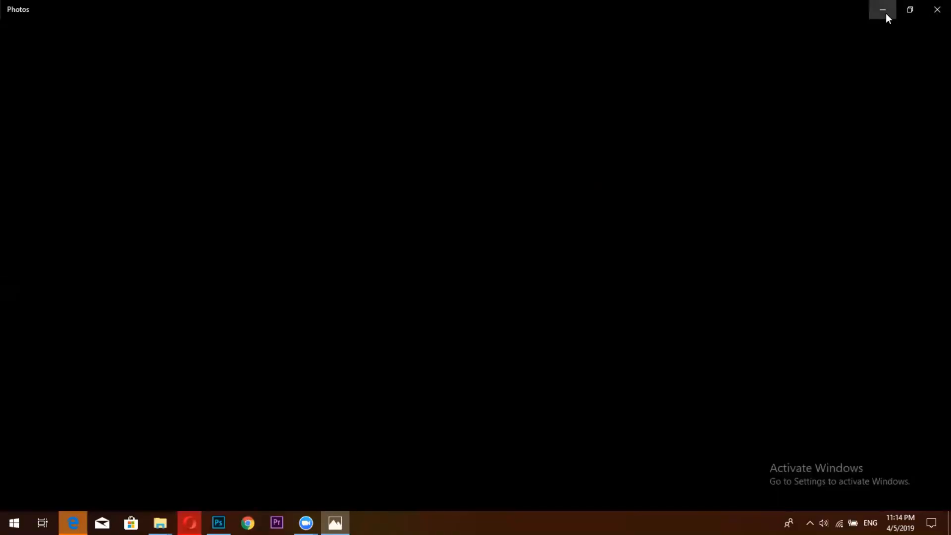
left_click(882, 9)
double_click(620, 350)
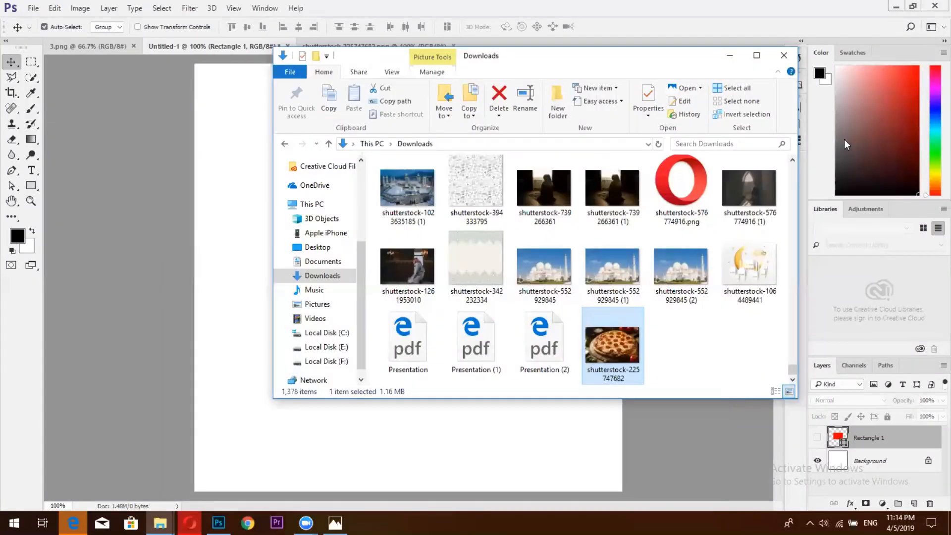
left_click_drag(612, 250, 570, 41)
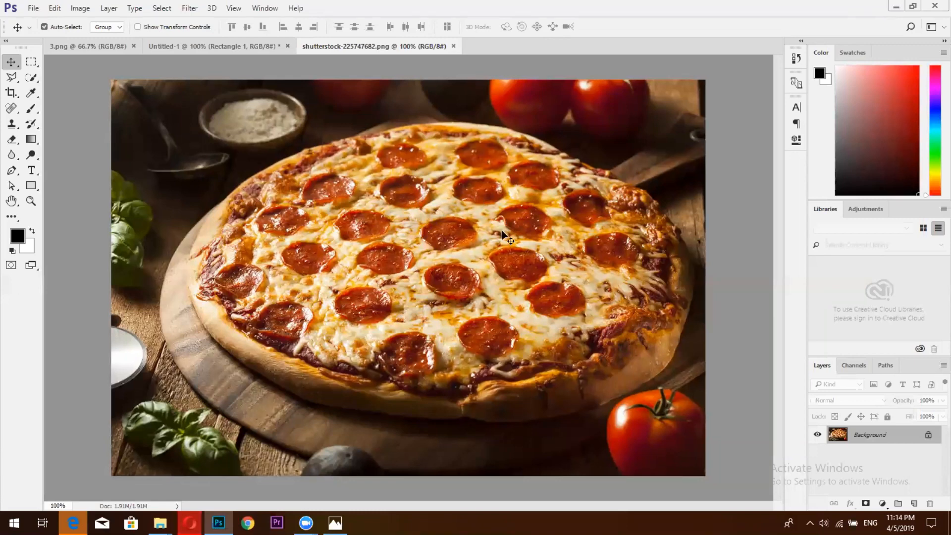
Step: Convert the pizza picture's locked background into a normal layer and copy the picture onto the Untitled-1 canvas
left_click(429, 198)
left_click(465, 228)
mouse_move(563, 291)
left_mouse_down()
mouse_move(525, 258)
mouse_move(550, 290)
left_mouse_up()
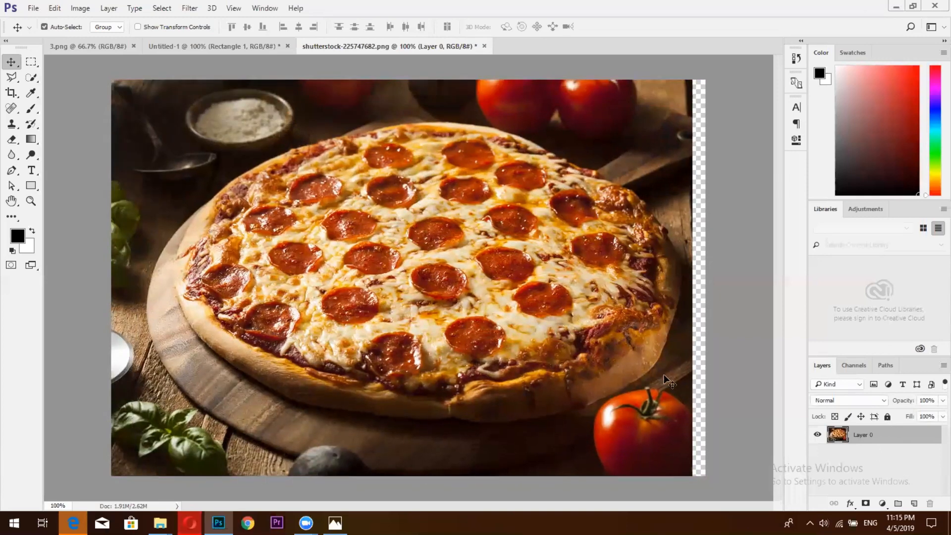
mouse_move(489, 280)
left_mouse_down()
mouse_move(500, 258)
mouse_move(378, 139)
mouse_move(236, 46)
mouse_move(357, 146)
mouse_move(414, 222)
mouse_move(376, 37)
mouse_move(408, 143)
mouse_move(276, 38)
mouse_move(382, 136)
mouse_move(550, 333)
mouse_move(466, 294)
mouse_move(497, 316)
mouse_move(492, 302)
mouse_move(479, 304)
mouse_move(501, 318)
mouse_move(500, 281)
left_mouse_up()
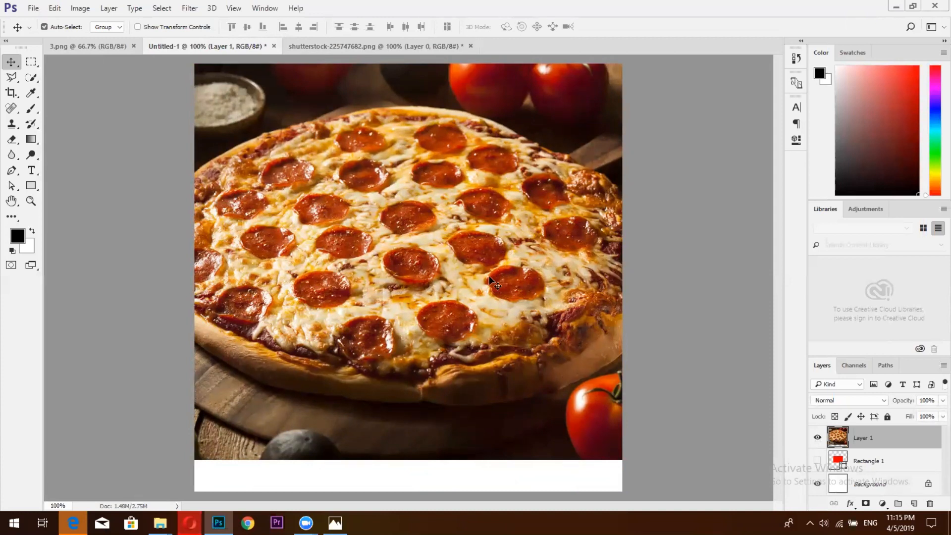
Step: Move the layer in the pizza picture document back to fill its canvas and set the Image Size units to Pixels
left_click(396, 45)
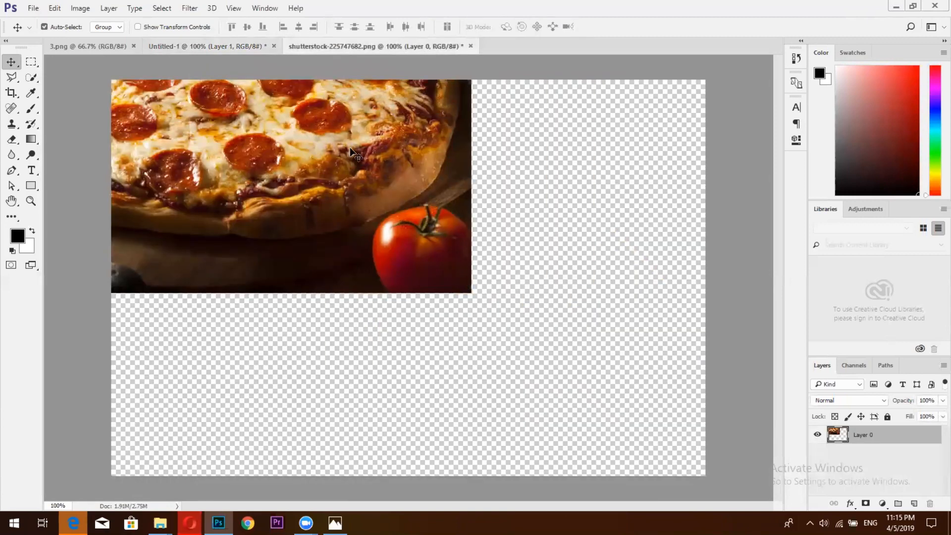
left_click_drag(396, 149, 530, 250)
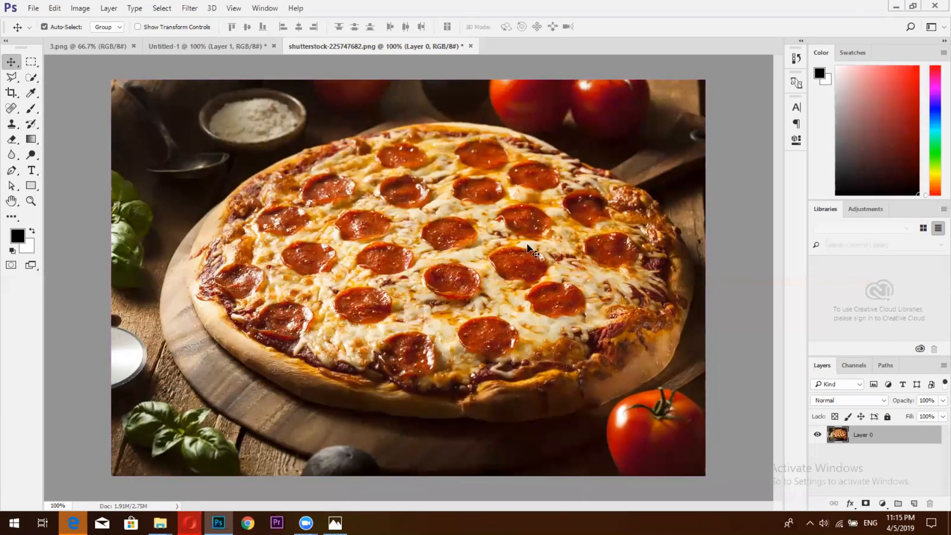
left_click(81, 9)
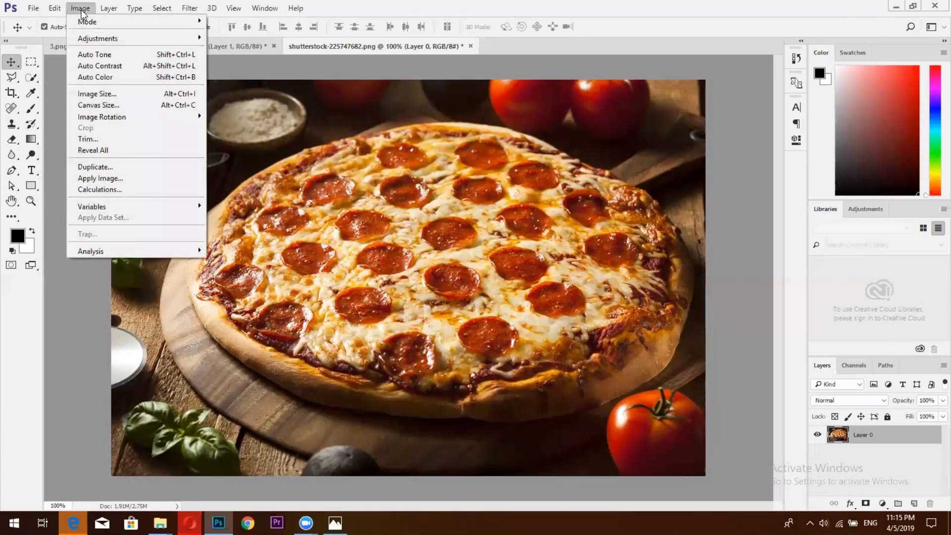
left_click(95, 94)
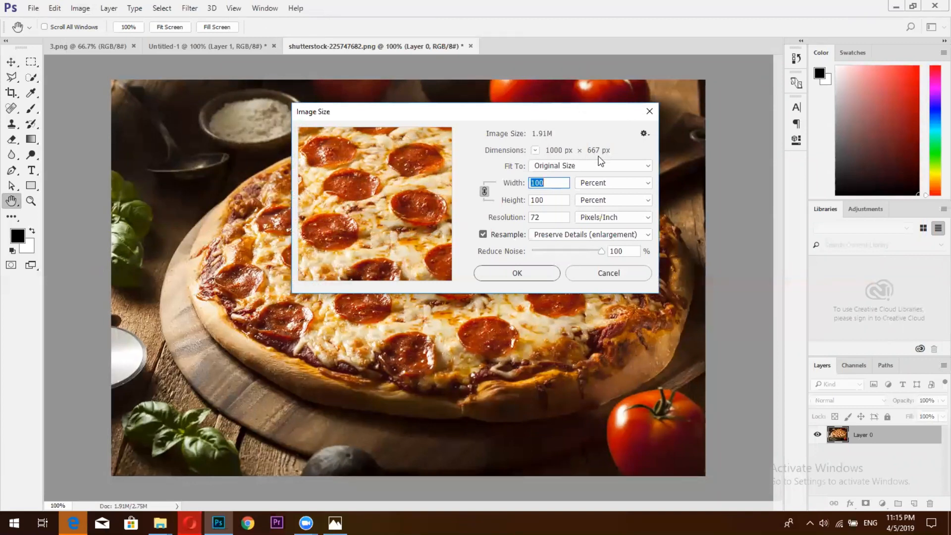
left_click(546, 199)
left_click(585, 184)
left_click(589, 193)
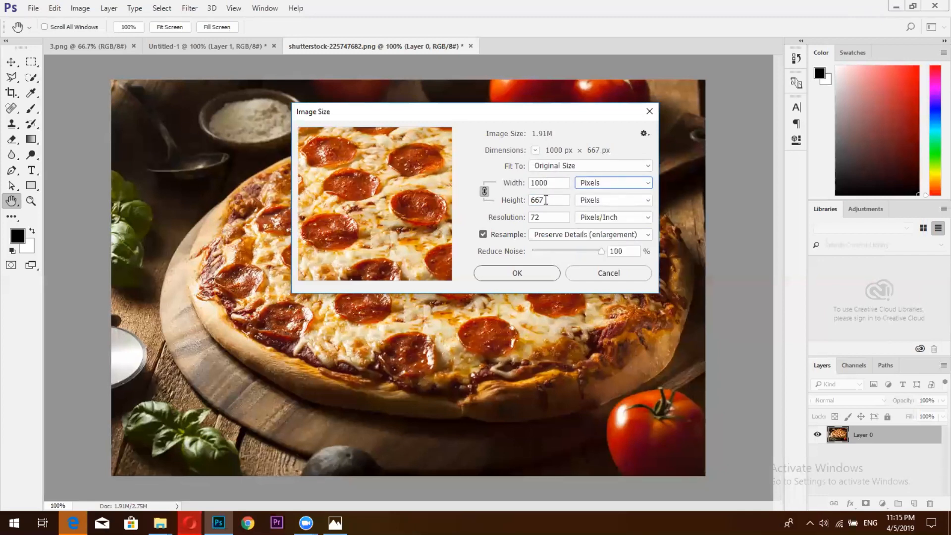
Step: Resize the pizza picture proportionally to a height of 720 pixels, resampling with Preserve Details (enlargement) and 100% noise reduction
left_click_drag(546, 199, 526, 201)
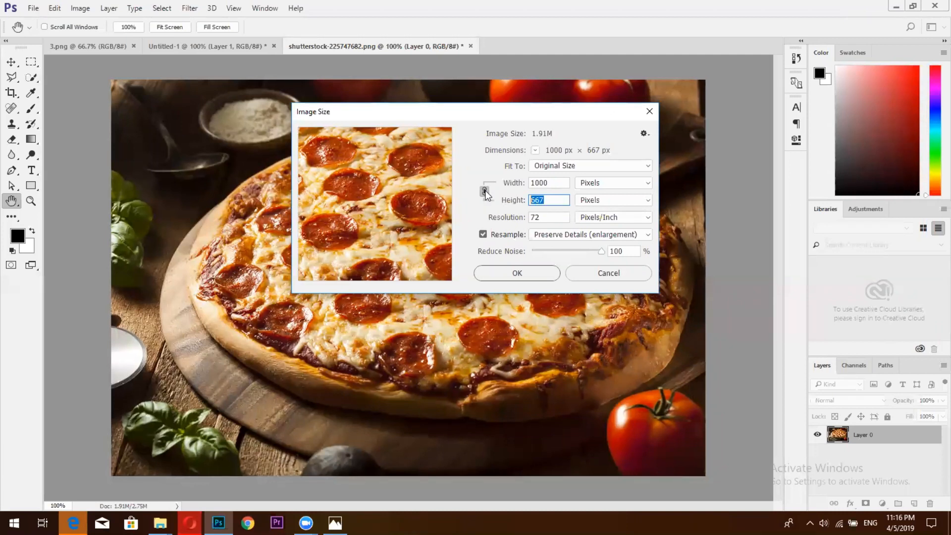
type("72")
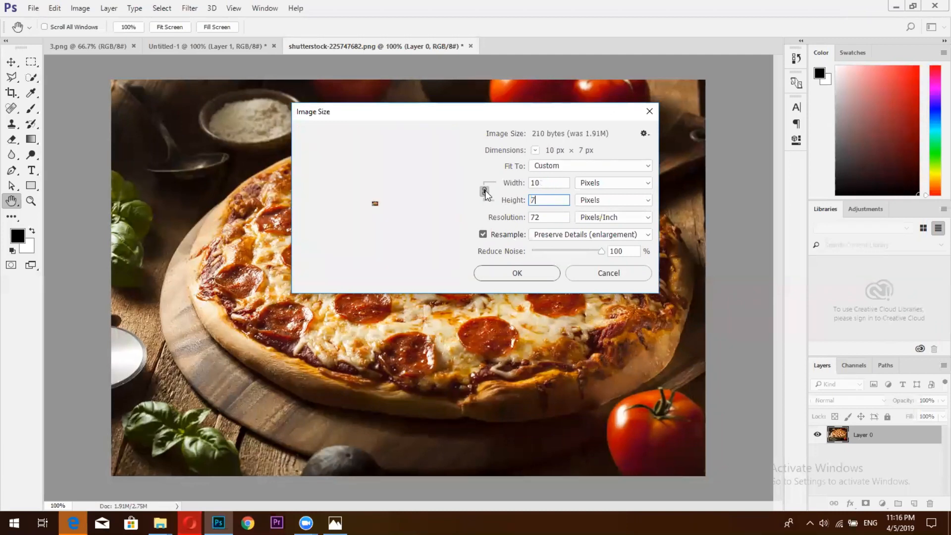
type("0")
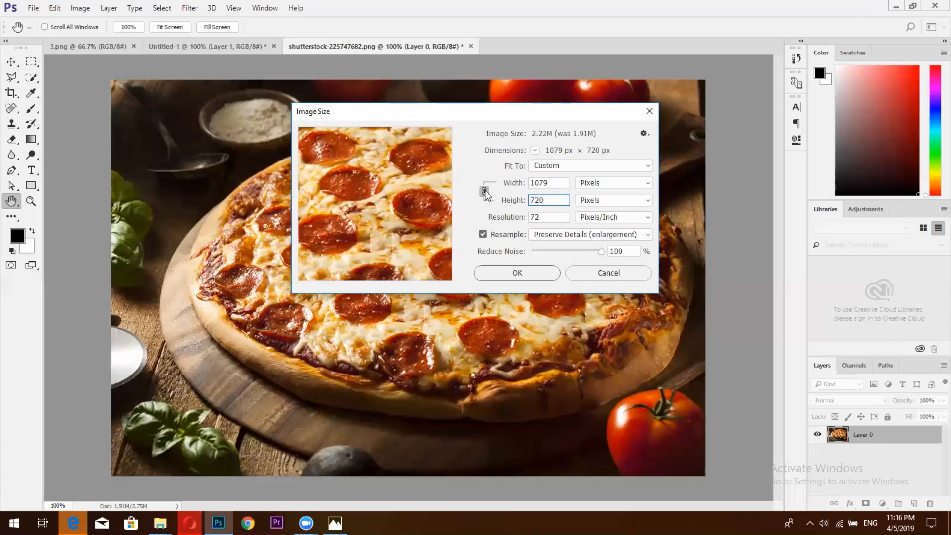
left_click(578, 231)
left_click(579, 232)
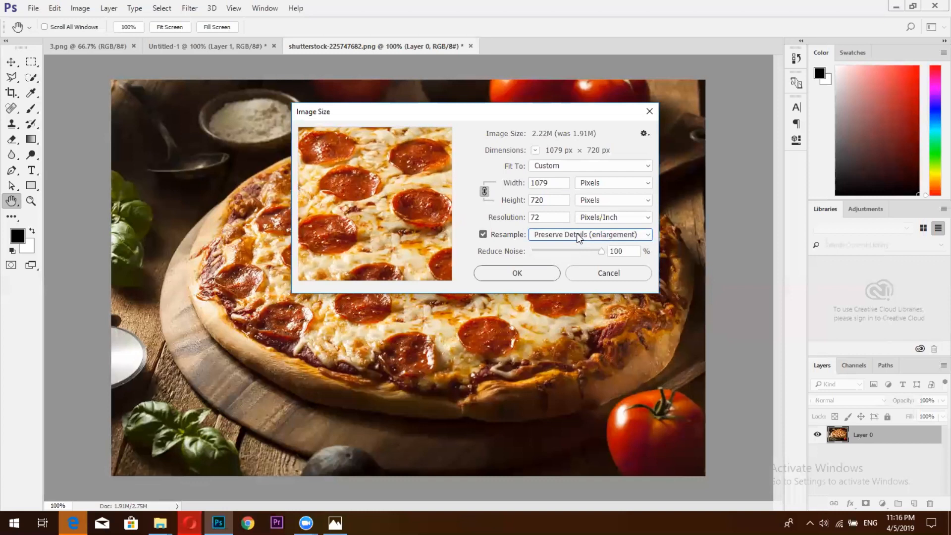
left_click(578, 236)
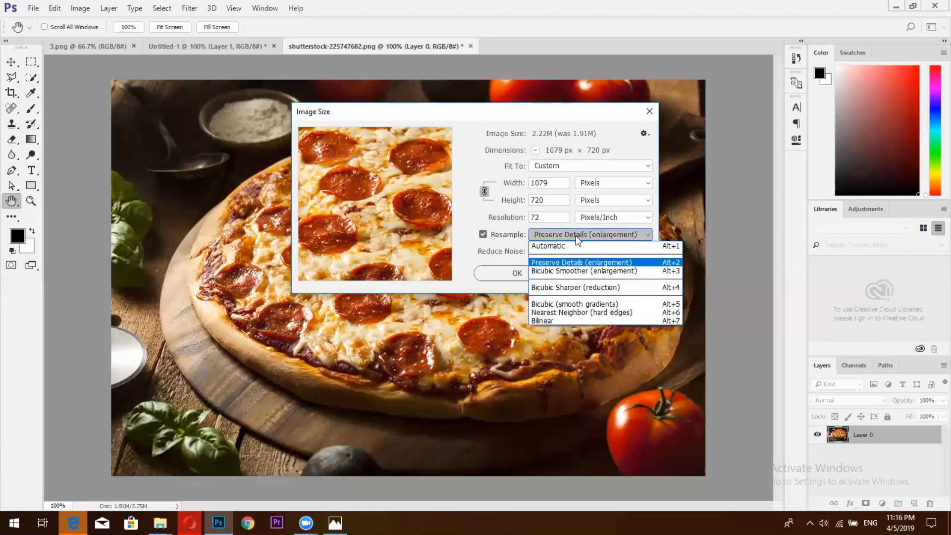
left_click(574, 263)
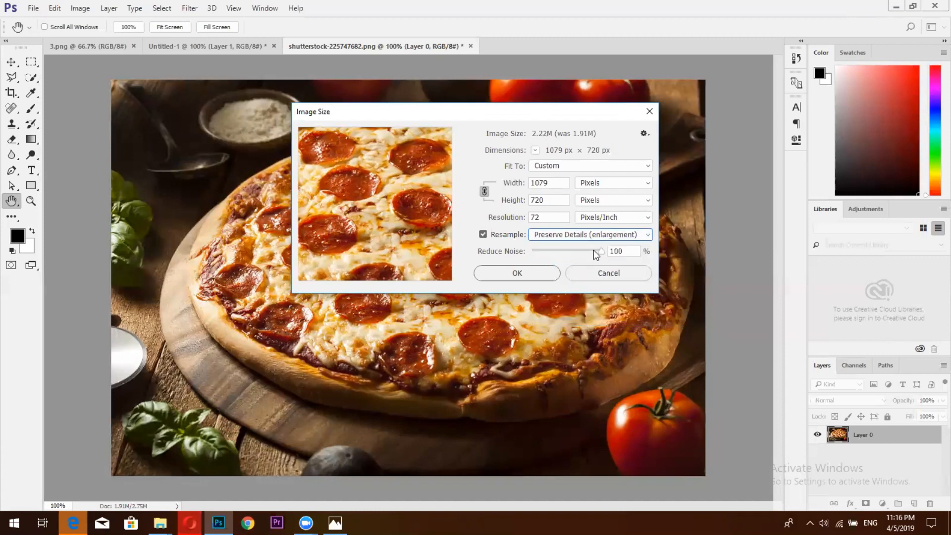
mouse_move(599, 250)
left_mouse_down()
mouse_move(534, 255)
mouse_move(601, 260)
left_mouse_up()
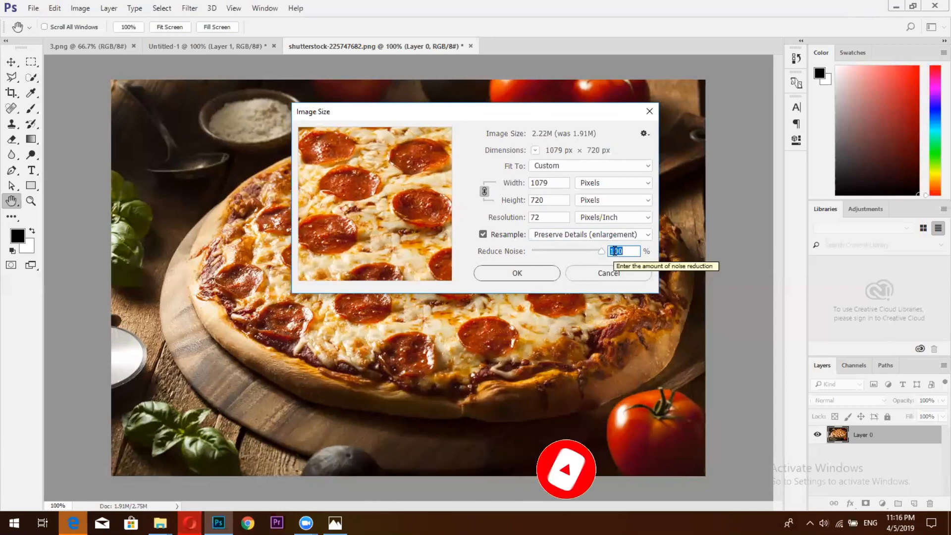
left_click(165, 44)
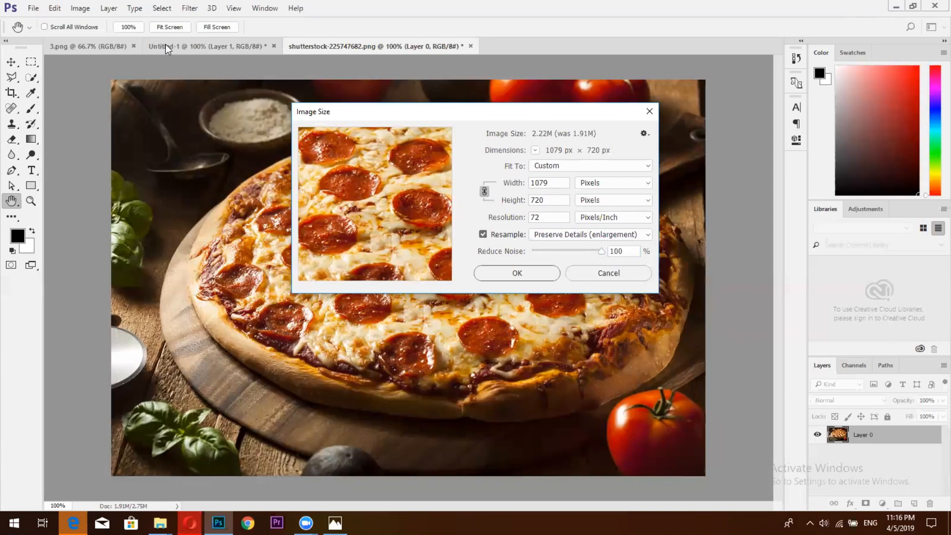
left_click(531, 276)
Step: Copy the resized pizza picture into Untitled-1 and delete the earlier, smaller pizza layer there
key("v")
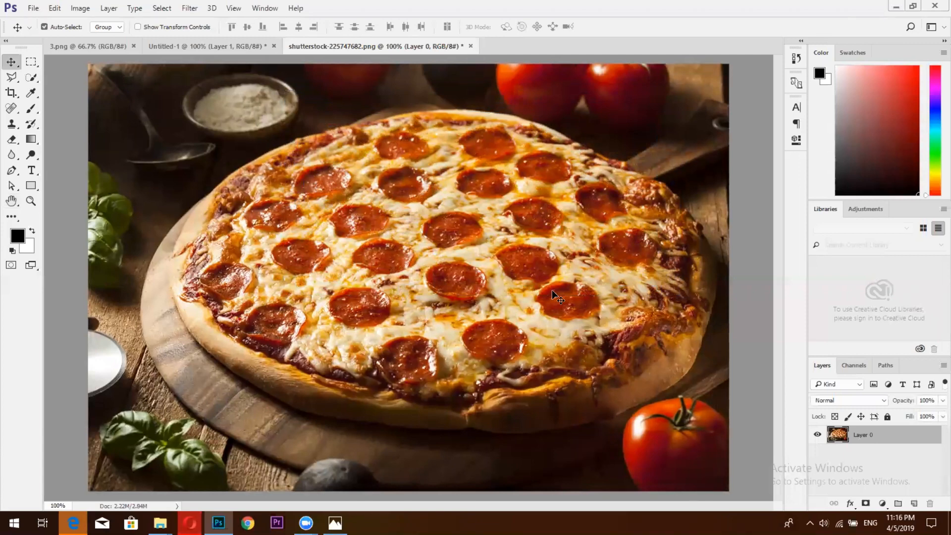
mouse_move(552, 290)
left_mouse_down()
mouse_move(545, 303)
mouse_move(539, 282)
left_mouse_up()
left_click_drag(200, 51, 334, 197)
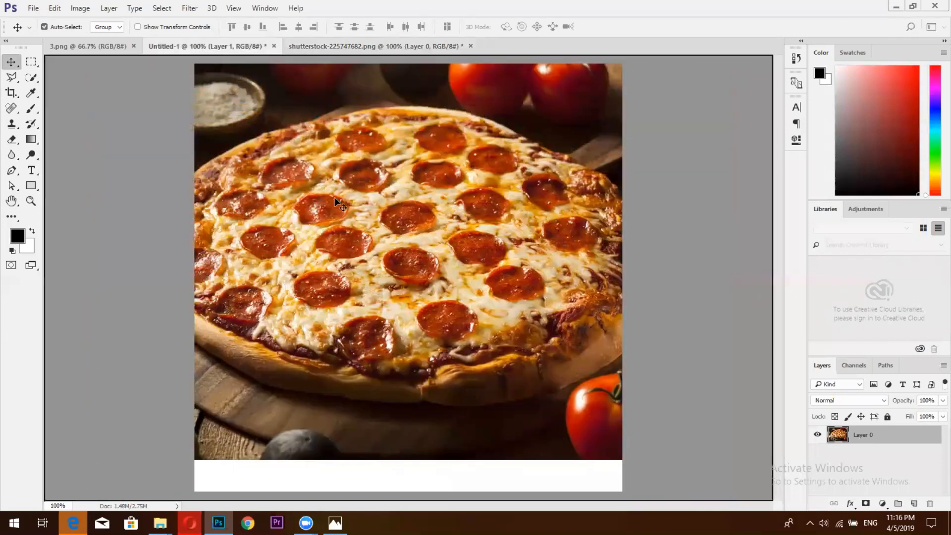
key("Delete")
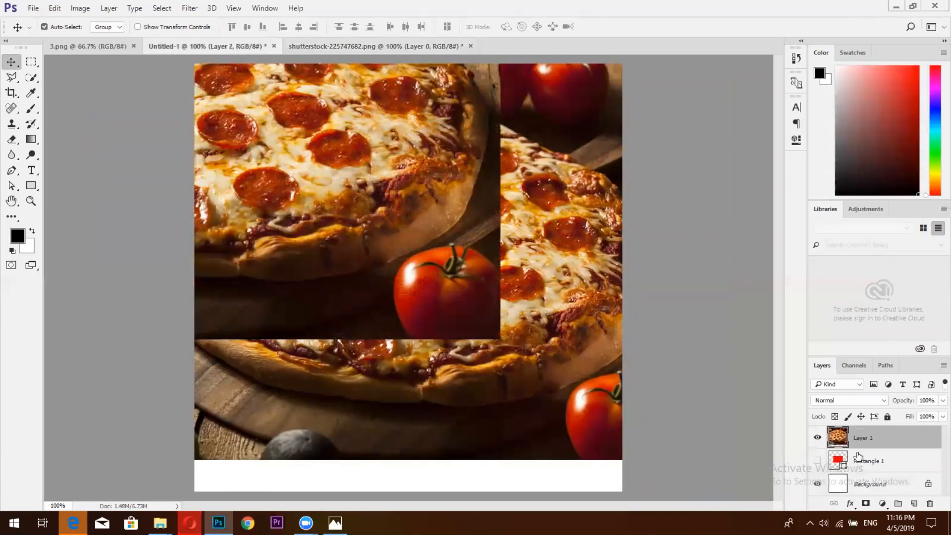
Step: Step back to the smaller pizza layer in Untitled-1 and nudge it up along the canvas's upper edge
mouse_move(502, 289)
left_mouse_down()
mouse_move(506, 327)
mouse_move(492, 274)
left_mouse_up()
key("ctrl")
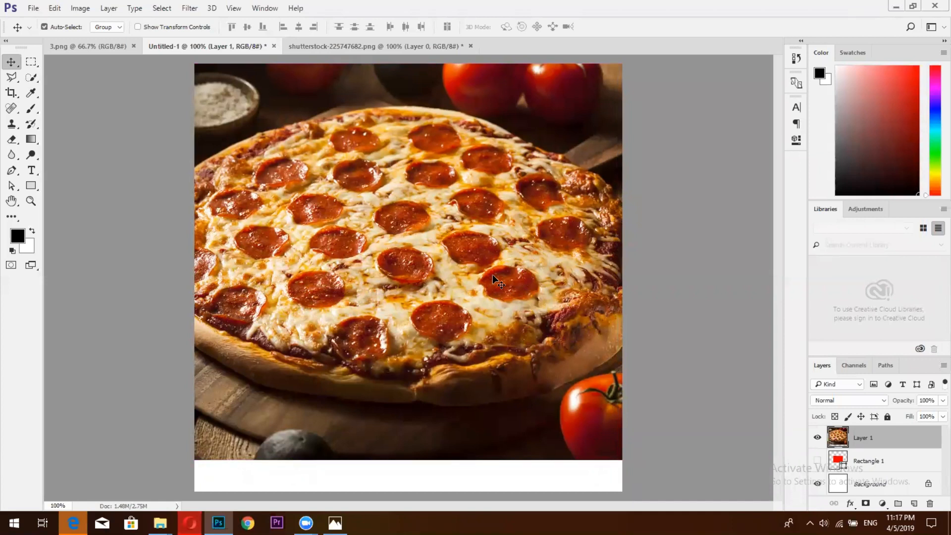
key("ctrl")
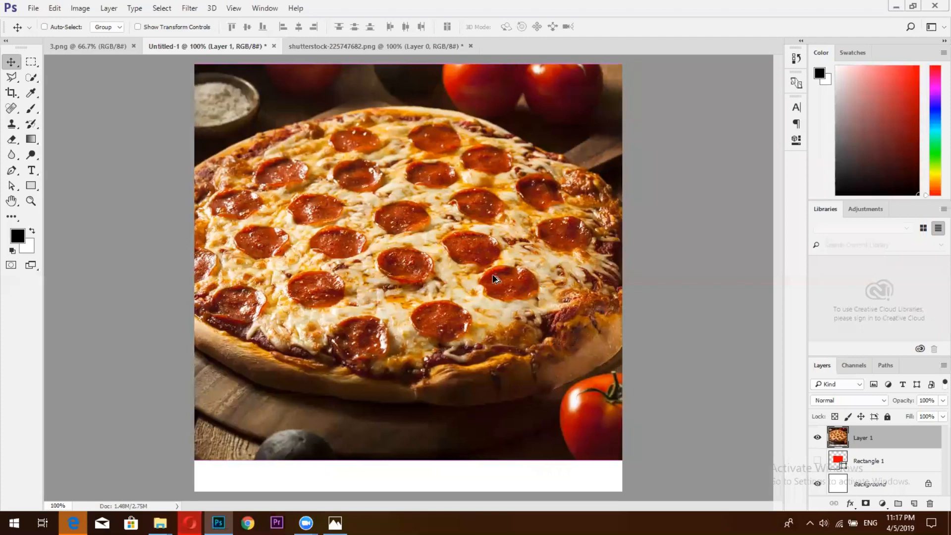
key("Up")
Step: Replace the smaller pizza, Layer 1, with a pasted copy of the resized pizza picture, positioned to fill the whole Untitled-1 canvas
key("ctrl+v")
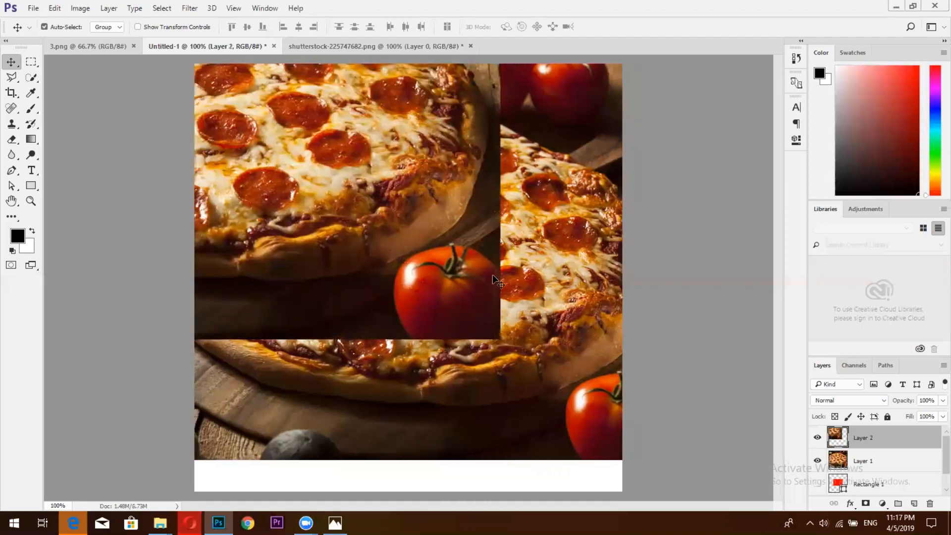
left_click_drag(435, 97, 724, 371)
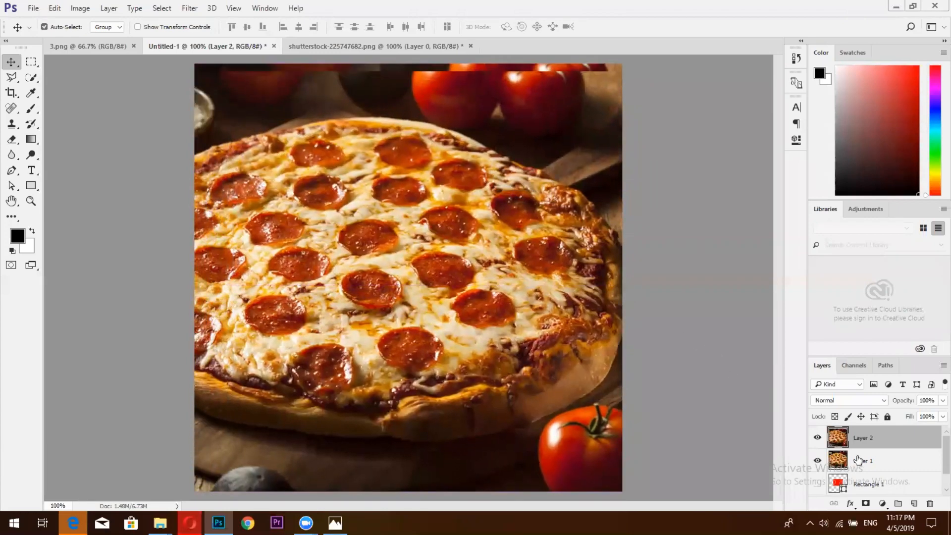
double_click(861, 461)
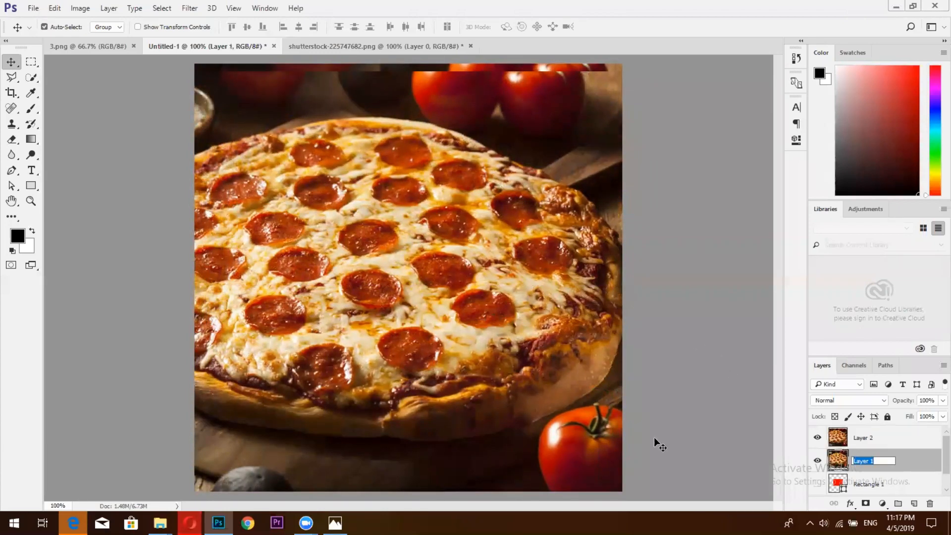
key("Return")
key("Delete")
mouse_move(443, 268)
left_mouse_down()
mouse_move(450, 251)
mouse_move(455, 261)
left_mouse_up()
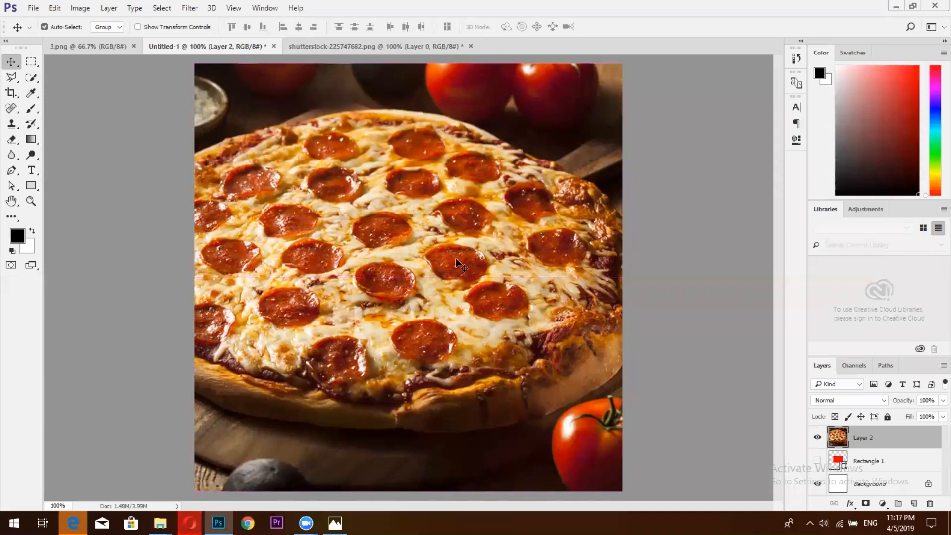
left_click_drag(454, 259, 449, 255)
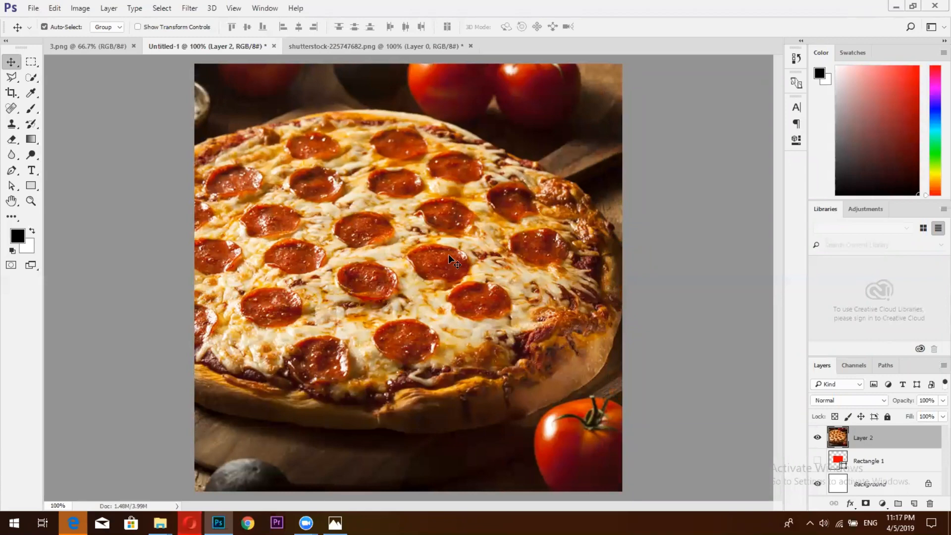
Step: Open the ingridents PSD file from the moodys cafe folder inside flash 2 on Local Disk (E:)
left_click(34, 8)
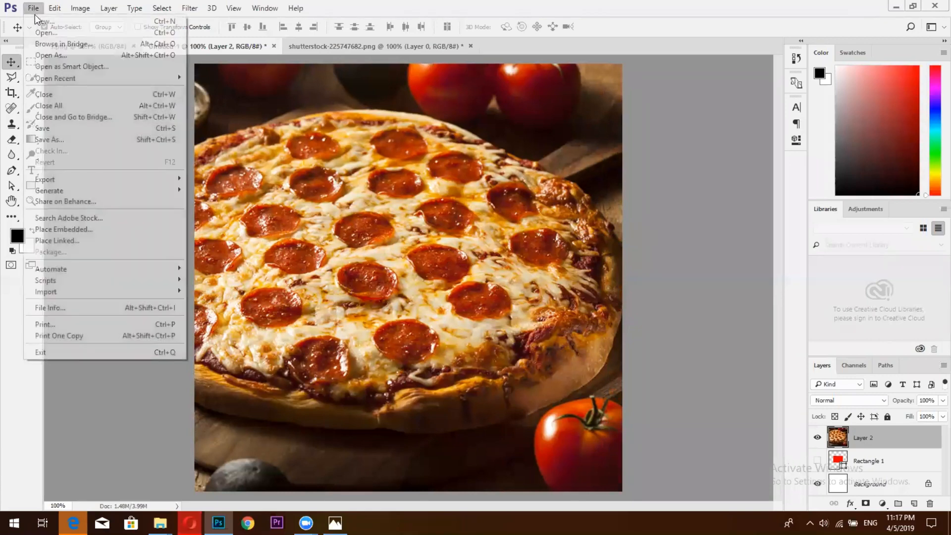
left_click(46, 33)
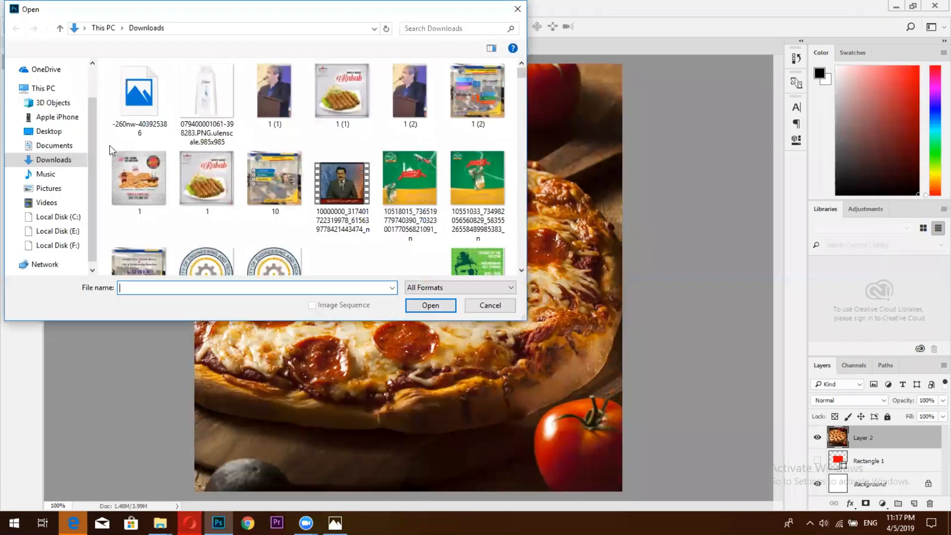
scroll(94, 202, "down", 3)
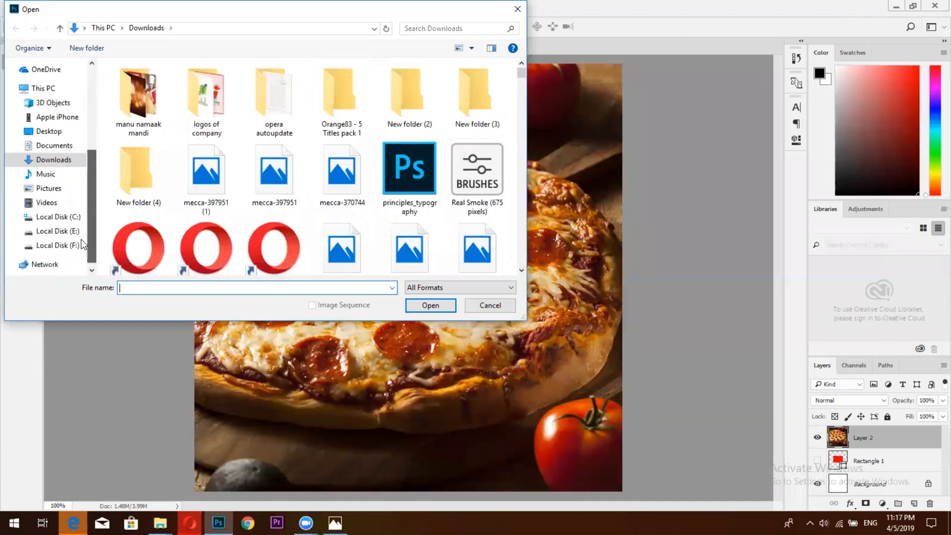
left_click(55, 231)
double_click(224, 120)
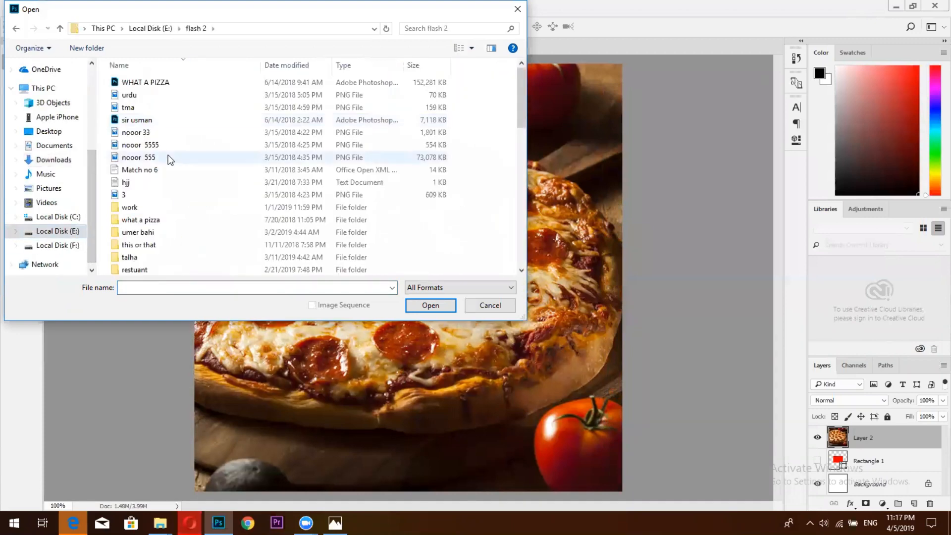
left_click(179, 231)
scroll(168, 174, "down", 10)
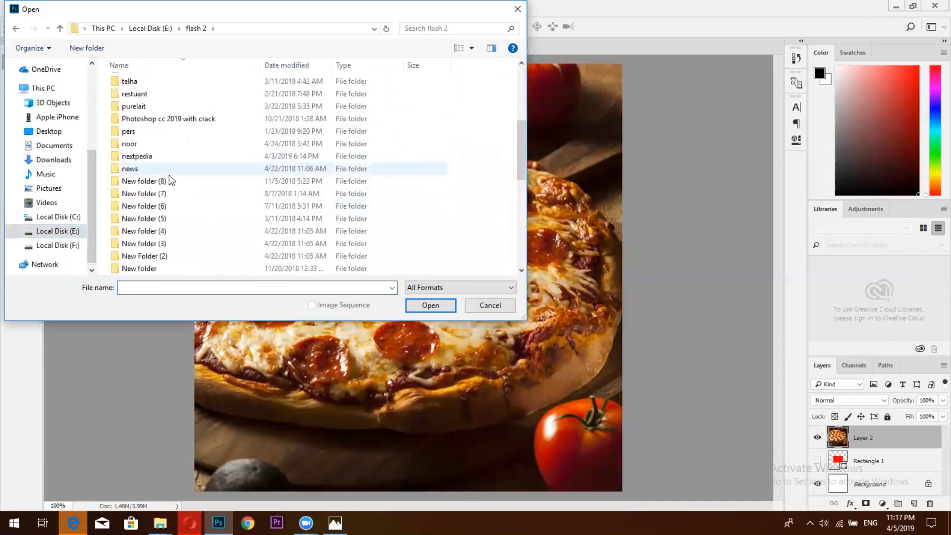
key("m")
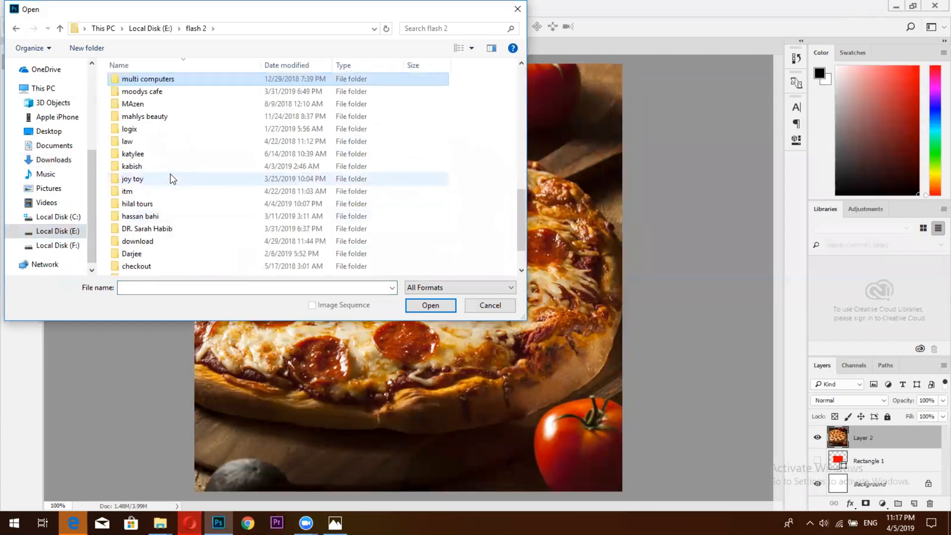
double_click(166, 91)
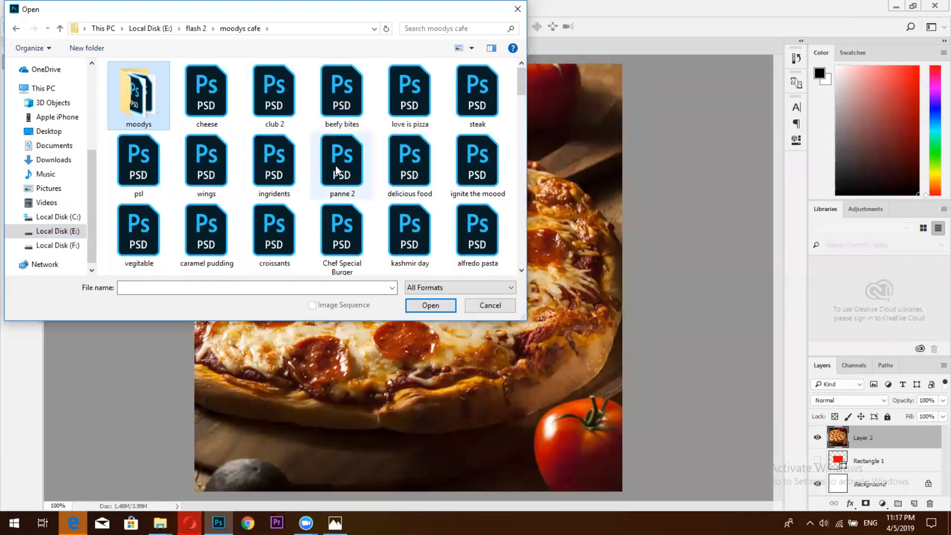
left_click(273, 166)
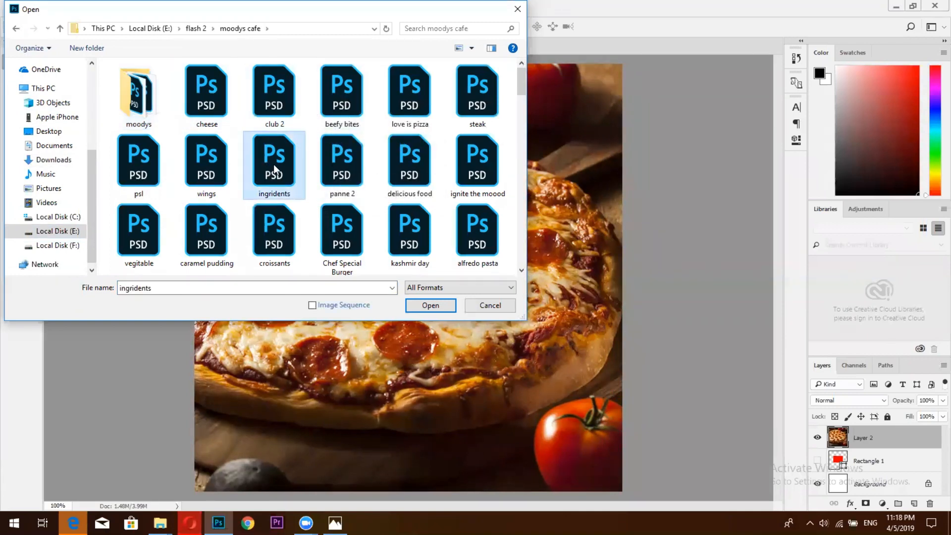
double_click(273, 165)
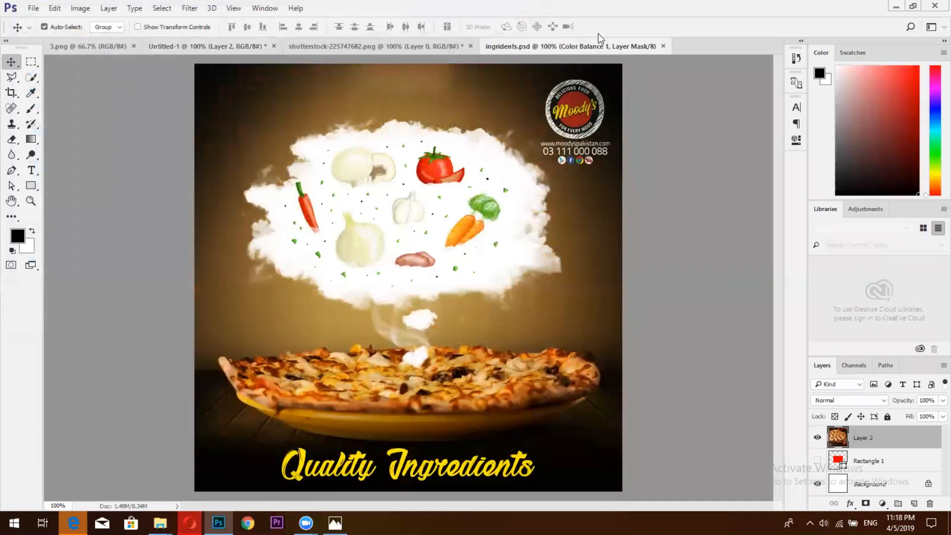
Step: Copy the Moody's logo with its contact details from ingridents.psd into Untitled-1 and place it in the canvas's upper right corner
left_click(609, 47)
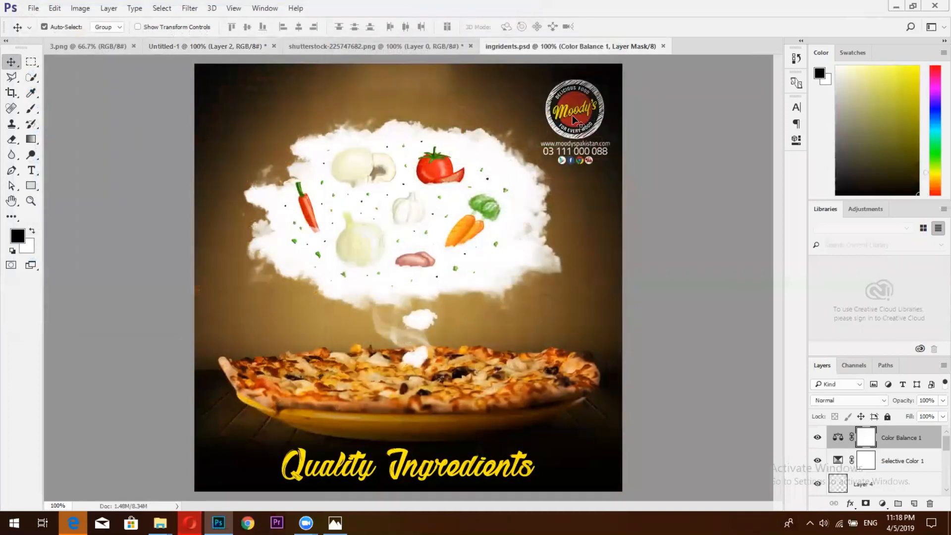
left_click(574, 118)
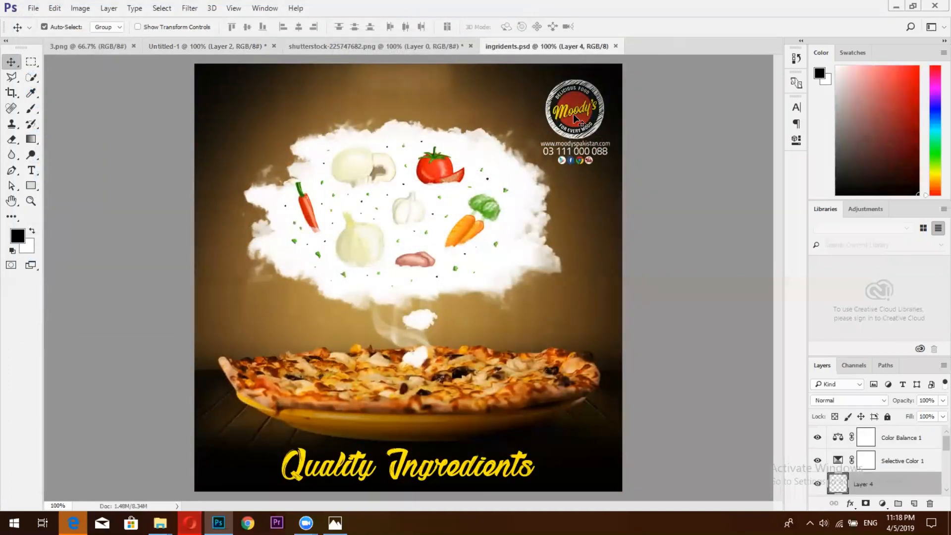
left_click_drag(573, 119, 488, 109)
mouse_move(565, 113)
left_mouse_down()
mouse_move(513, 112)
mouse_move(221, 43)
mouse_move(233, 59)
mouse_move(231, 49)
mouse_move(389, 125)
mouse_move(523, 121)
mouse_move(558, 105)
left_mouse_up()
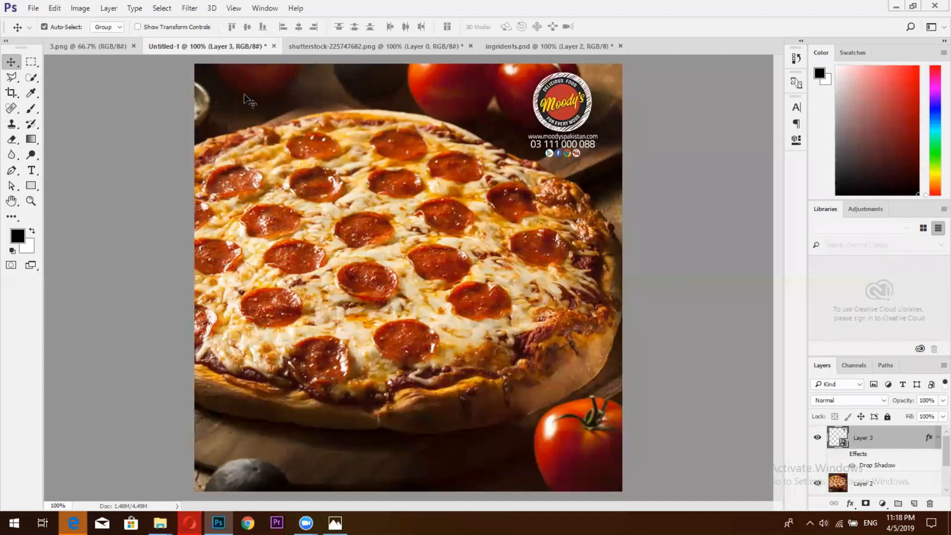
mouse_move(570, 102)
left_mouse_down()
mouse_move(587, 108)
mouse_move(475, 94)
mouse_move(252, 94)
mouse_move(239, 109)
mouse_move(245, 425)
mouse_move(543, 409)
mouse_move(596, 205)
mouse_move(584, 109)
left_mouse_up()
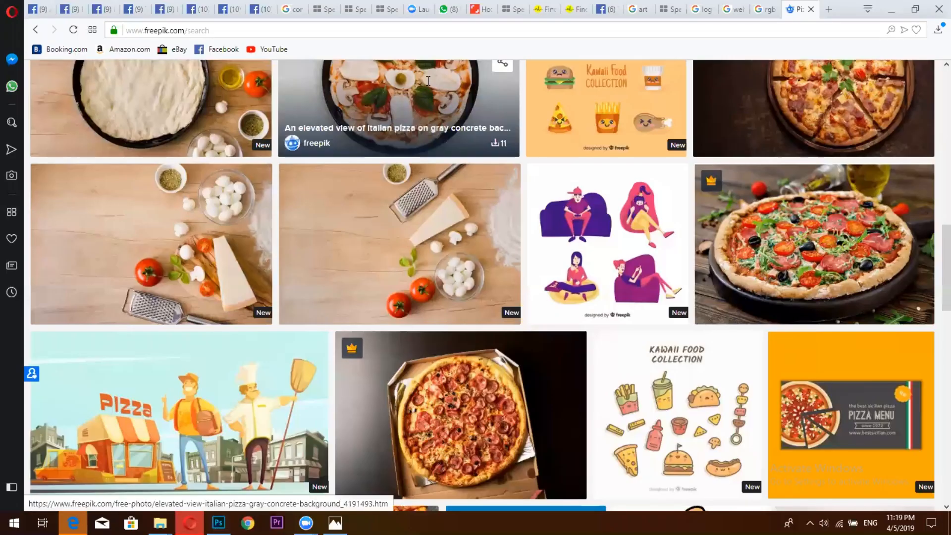
Step: Switch to Opera and examine the logo placement in the posts among the Moodys - Cafe Facebook page's photos
left_click(189, 522)
left_click(171, 5)
left_click(105, 9)
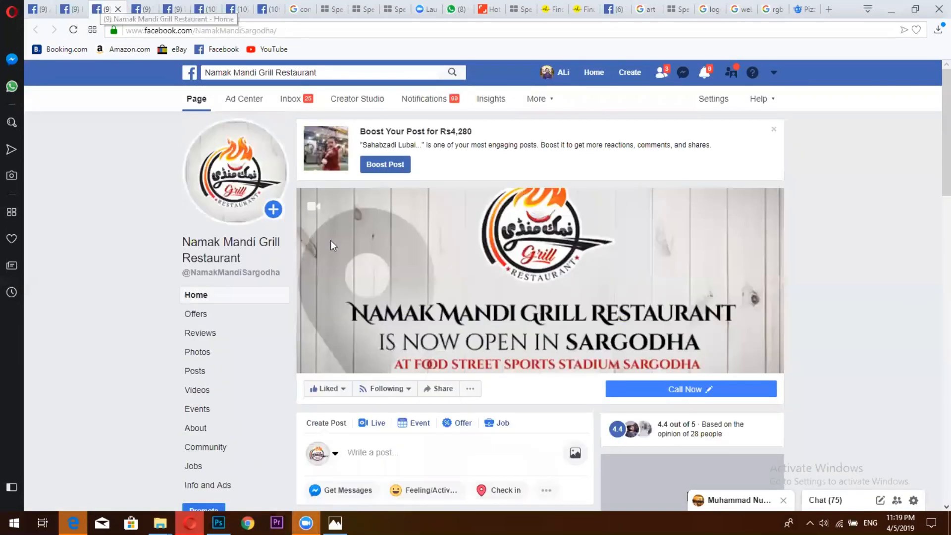
scroll(341, 253, "down", 5)
key("ctrl+shift+Tab")
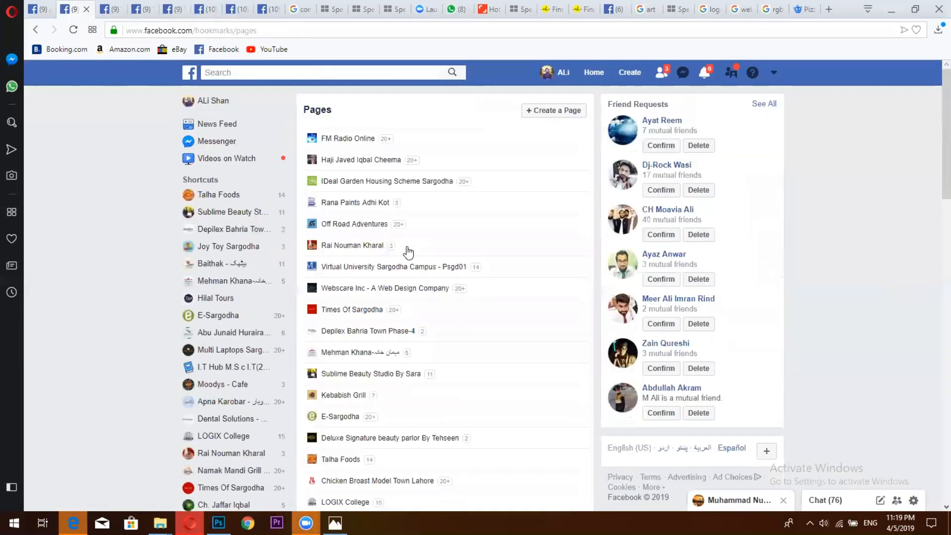
key("ctrl+Tab")
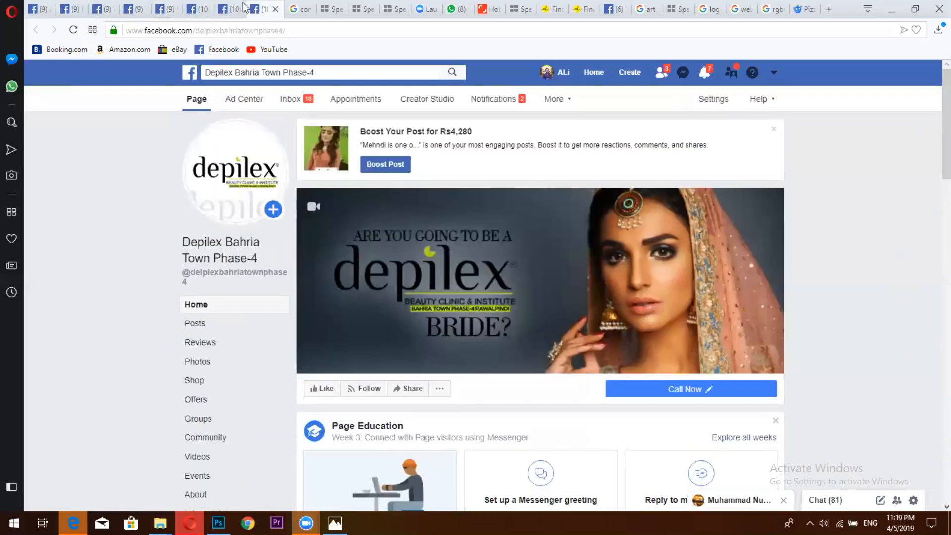
scroll(515, 276, "down", 5)
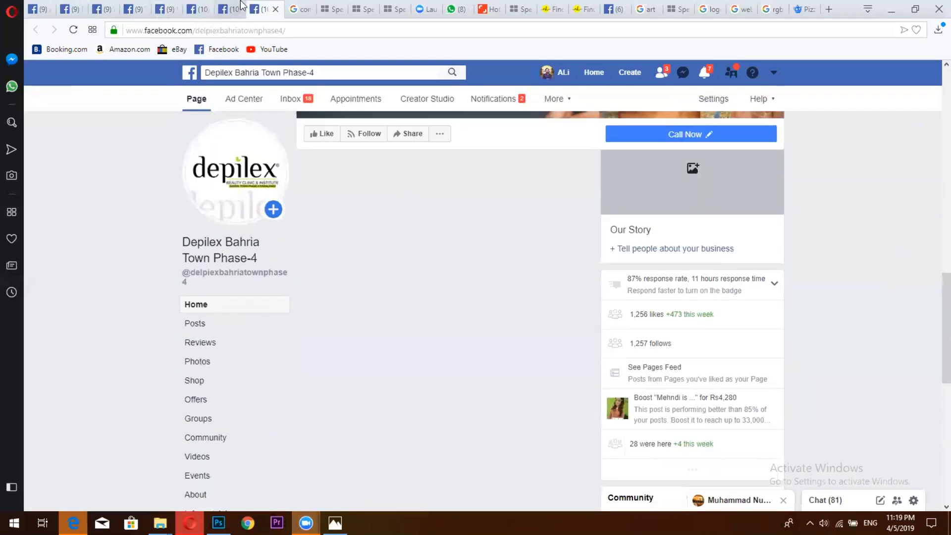
key("ctrl+shift+Tab")
key("ctrl+shift+Tab")
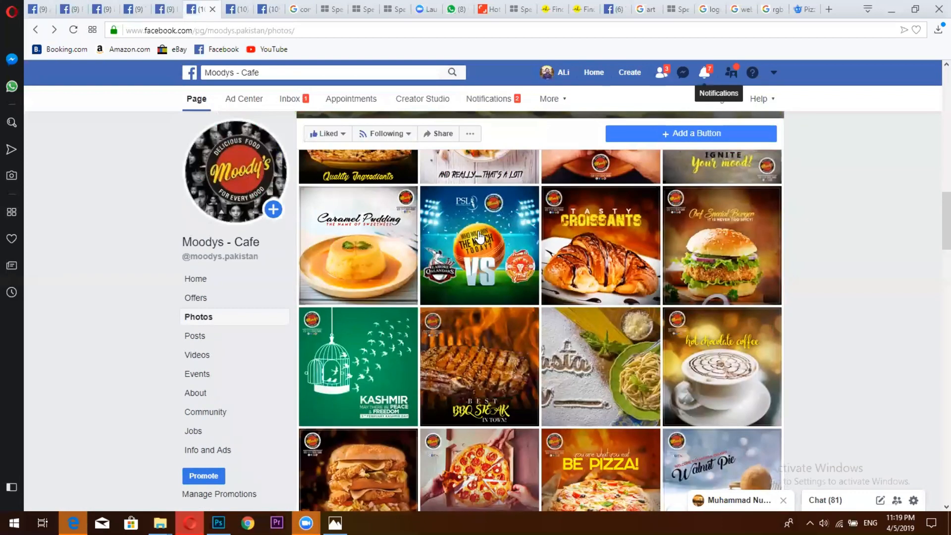
scroll(479, 237, "down", 2)
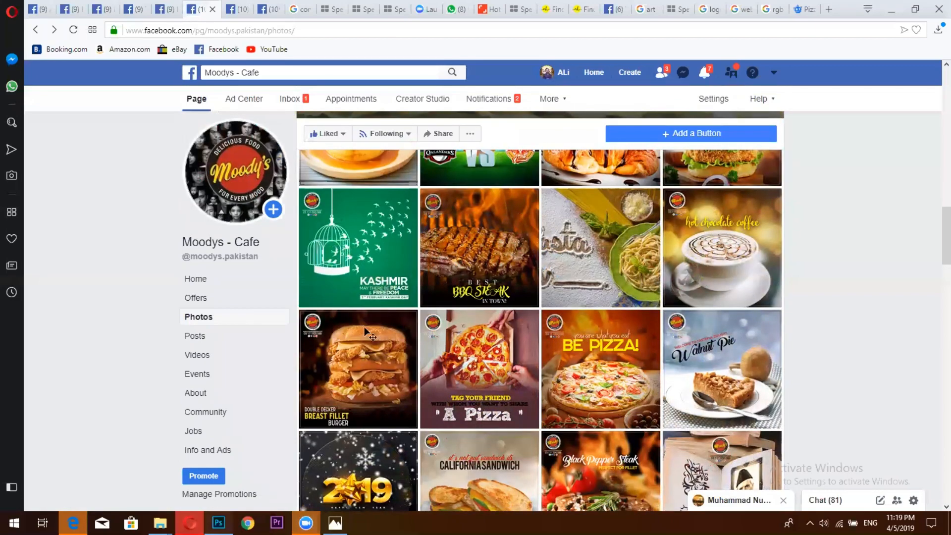
Step: Switch to Photoshop, try the Moody's logo over the pizza's lower middle and return it to the canvas's upper right corner
key("alt+Tab")
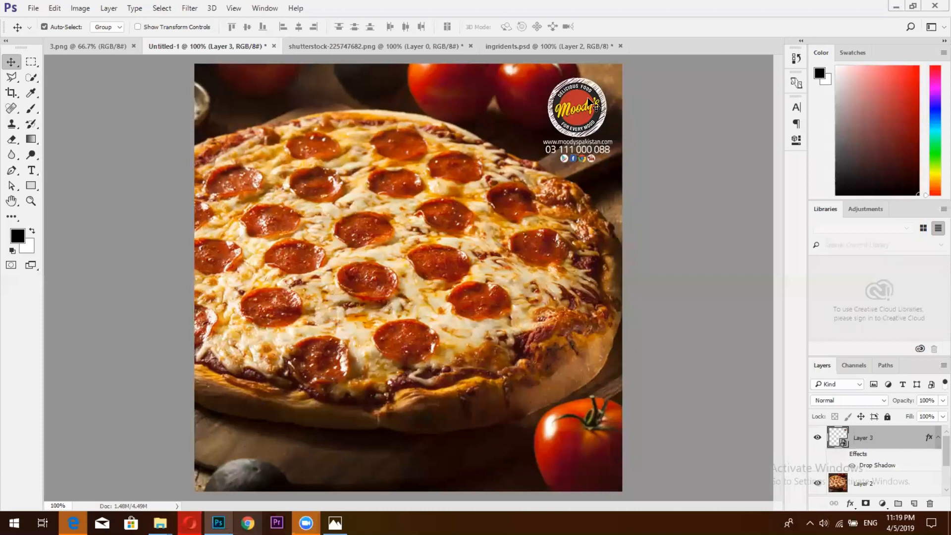
left_click_drag(590, 104, 439, 248)
left_click_drag(180, 226, 386, 418)
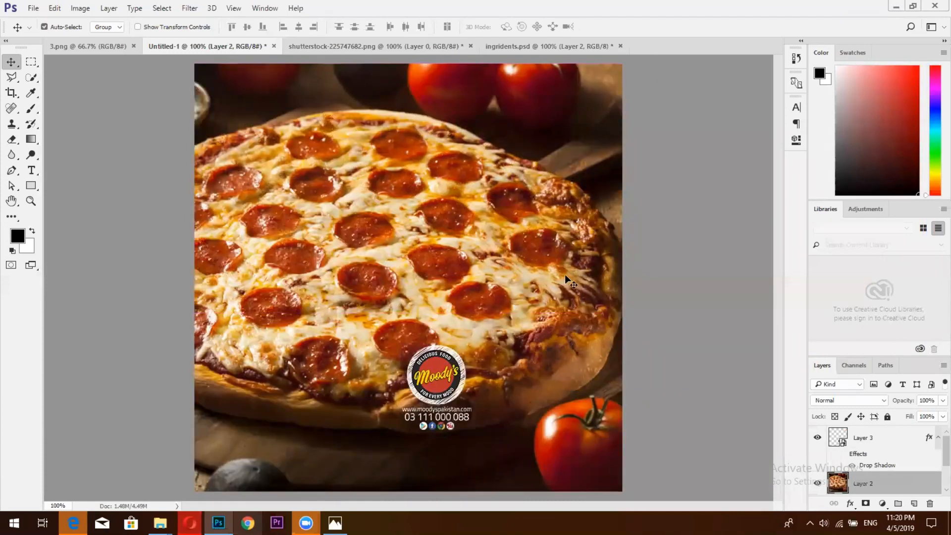
left_click_drag(458, 390, 570, 119)
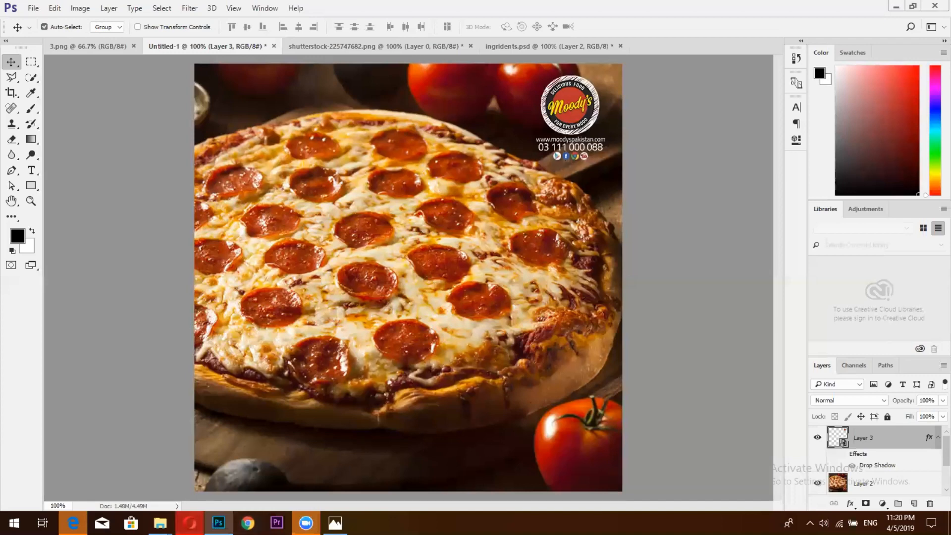
Step: Switch to Opera and compare the Moodys - Cafe page's published posts with the pizza post in Photoshop
key("alt+Tab")
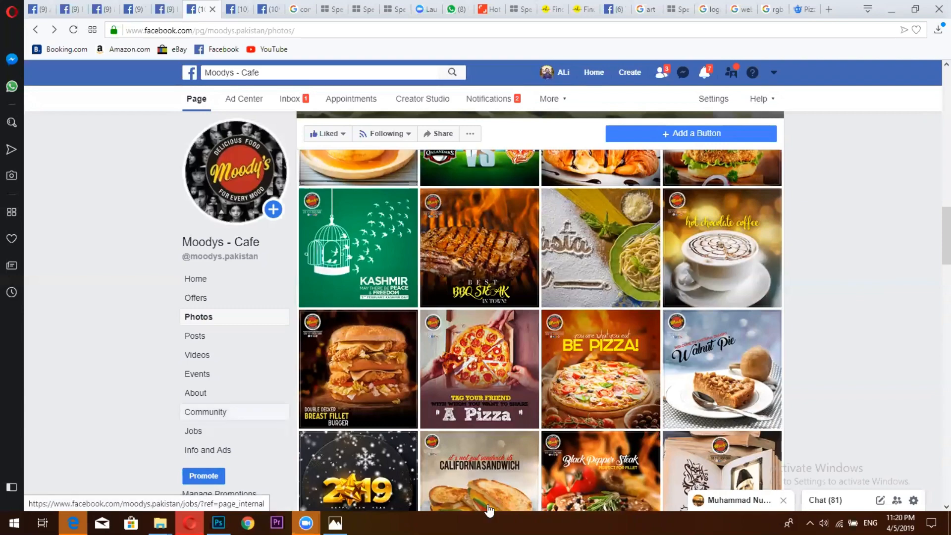
scroll(418, 201, "up", 4)
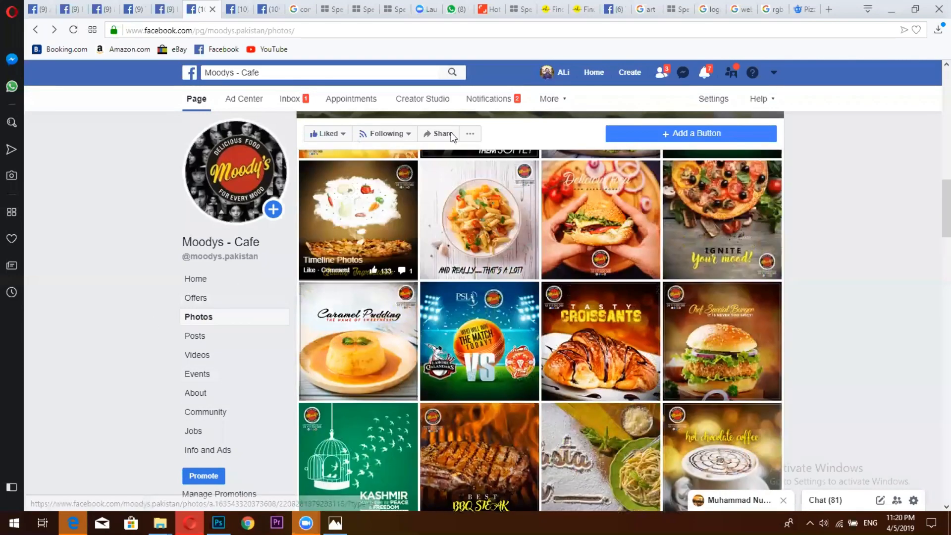
scroll(450, 132, "up", 5)
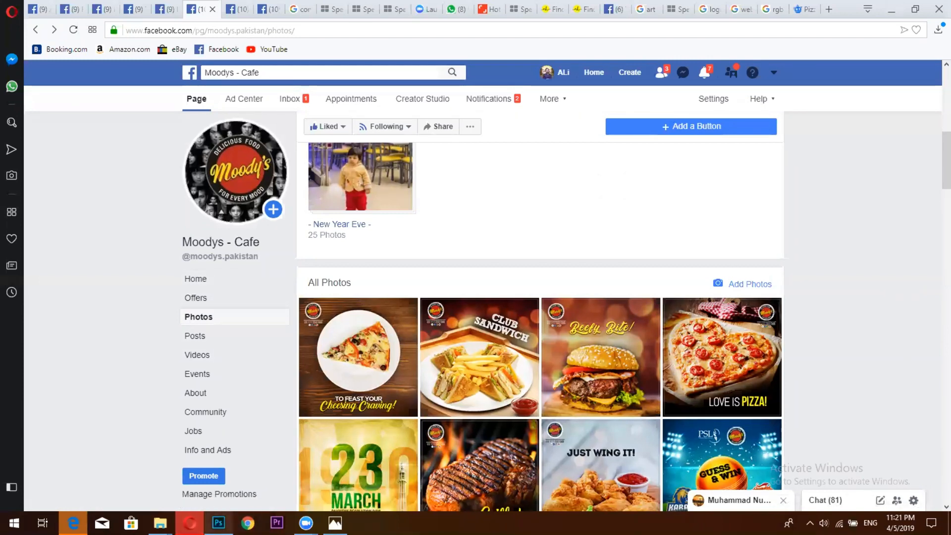
left_click(218, 522)
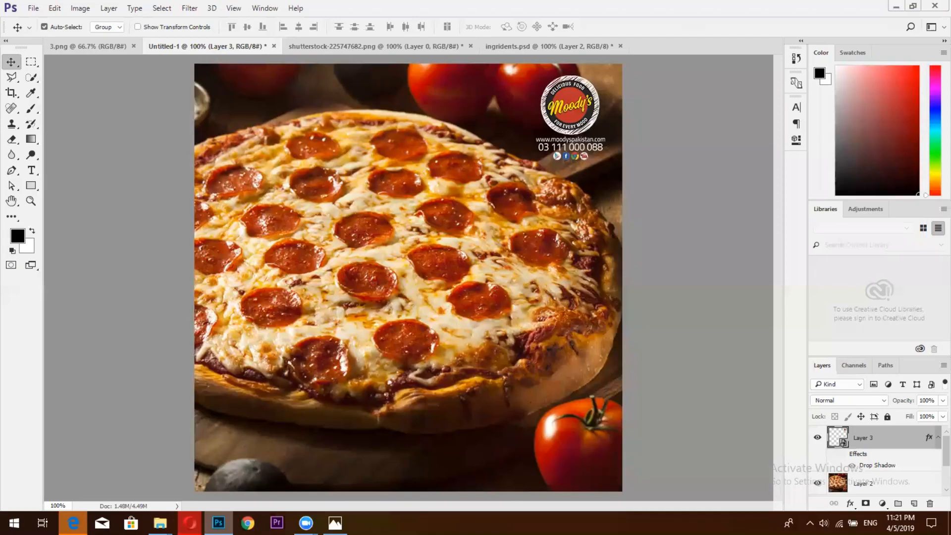
left_click(190, 523)
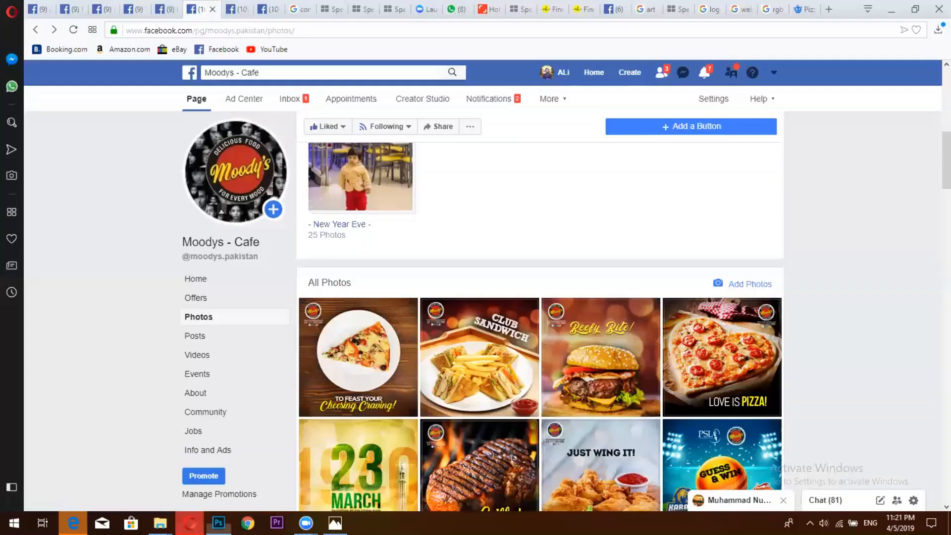
Step: Search Google for "pizza tagline" and open the Forketers article on 130+ catchy and original restaurant slogans
left_click(827, 8)
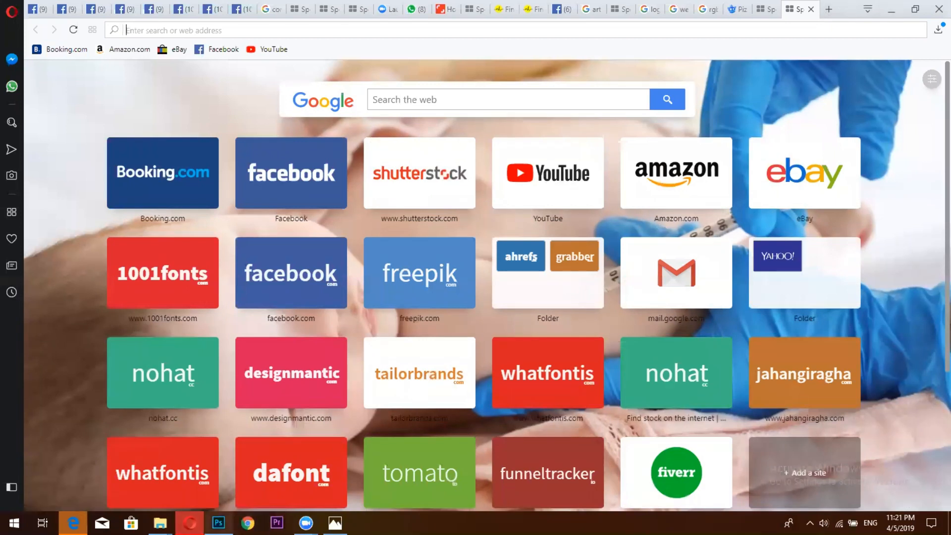
key("alt+Tab")
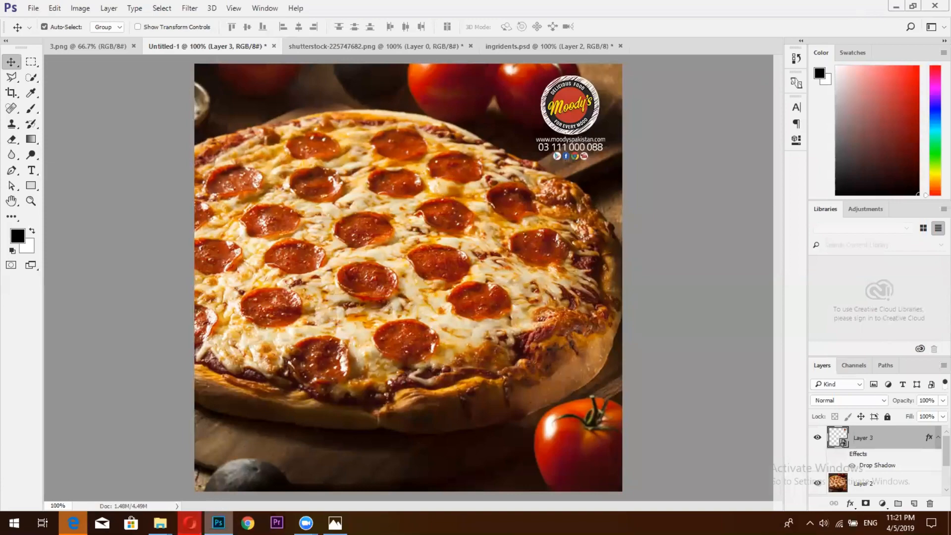
left_click(190, 522)
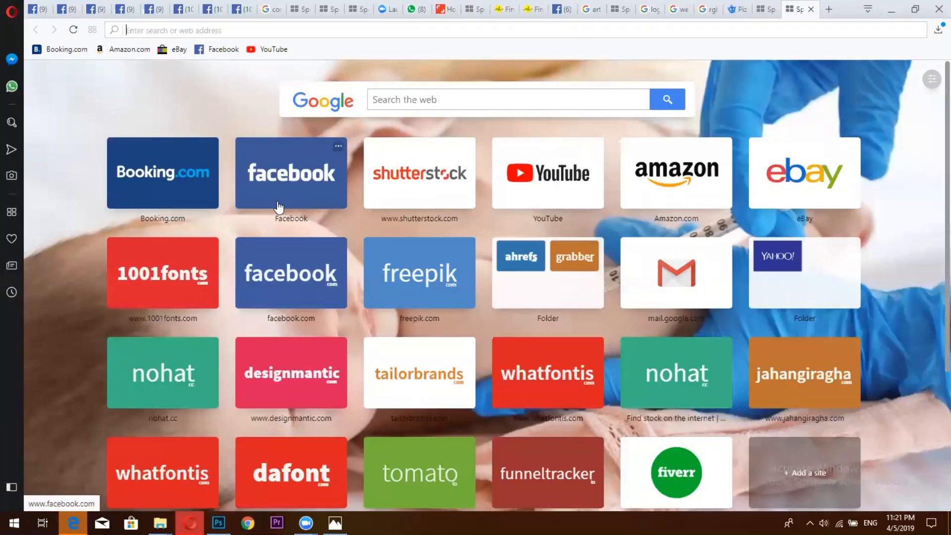
type("pizza")
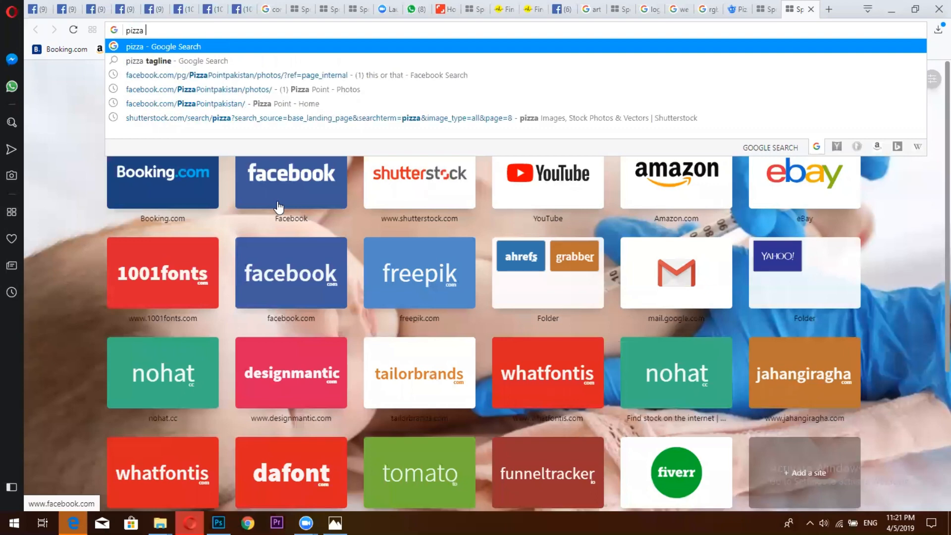
key("Return")
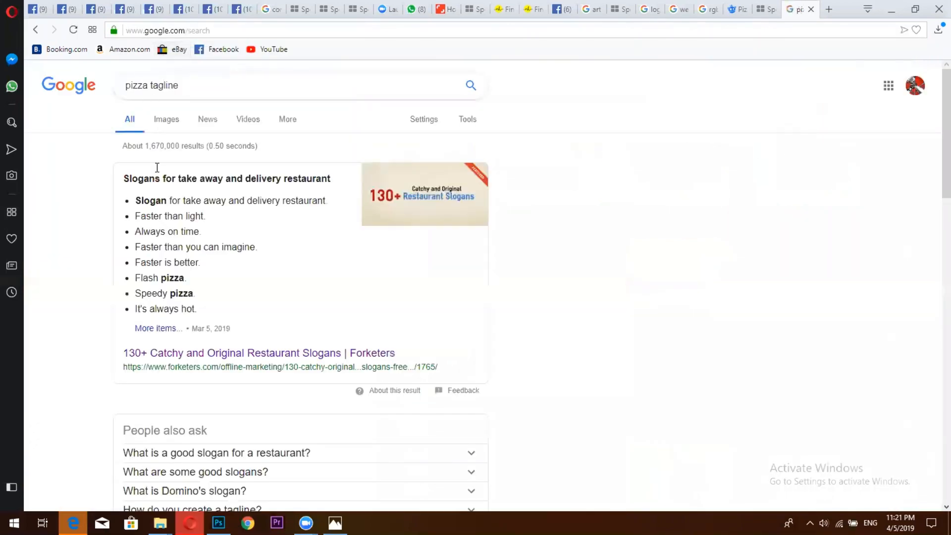
left_click(203, 356)
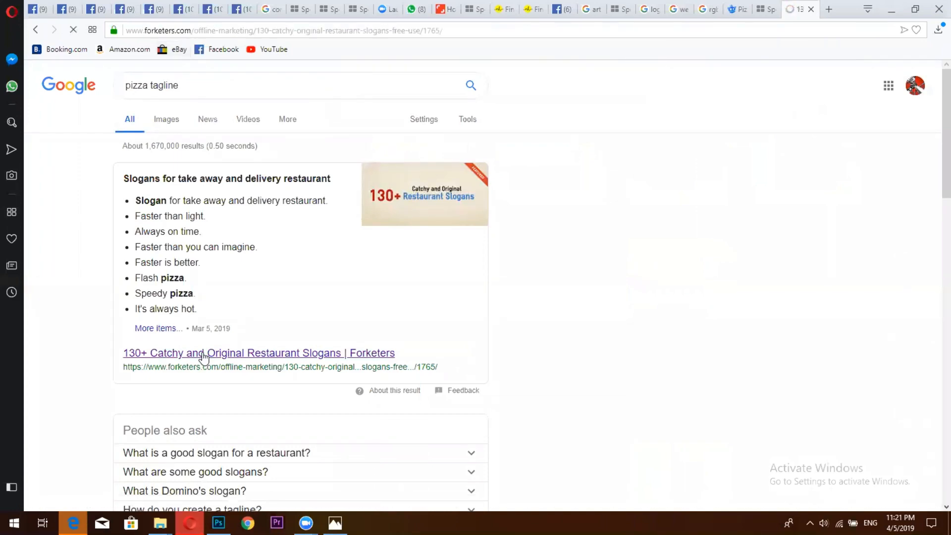
Step: Go through the article's slogan lists and search Google for the slogan "A tasty burger is what you deserve"
scroll(267, 263, "down", 5)
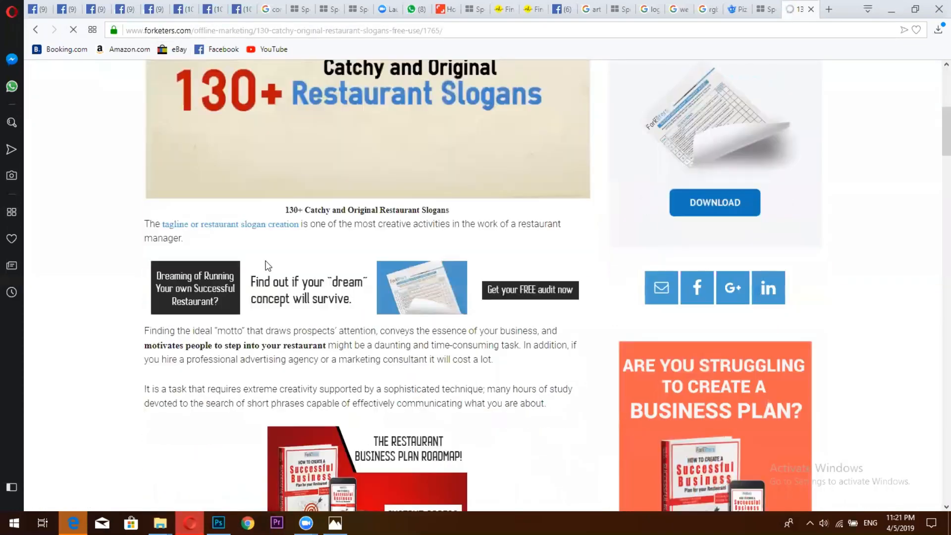
scroll(266, 262, "down", 10)
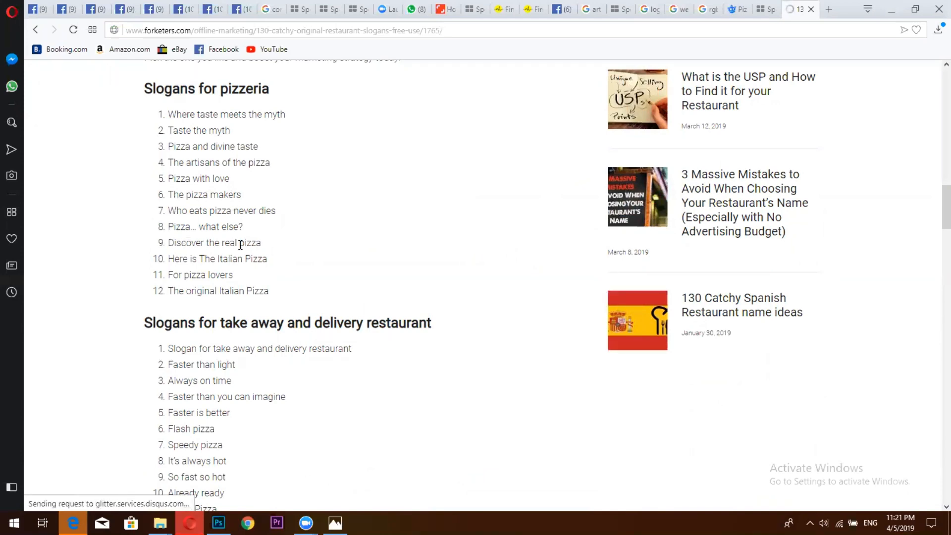
scroll(241, 247, "down", 2)
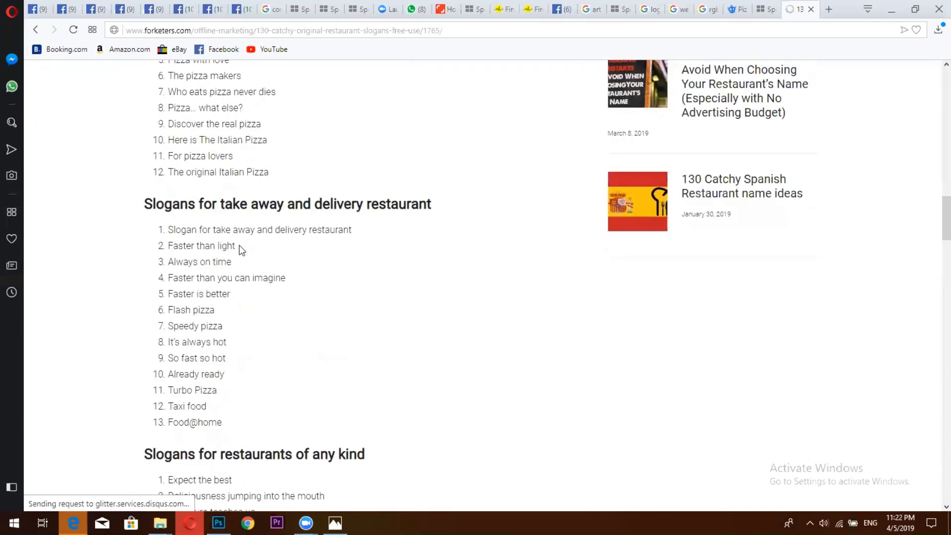
scroll(242, 249, "down", 3)
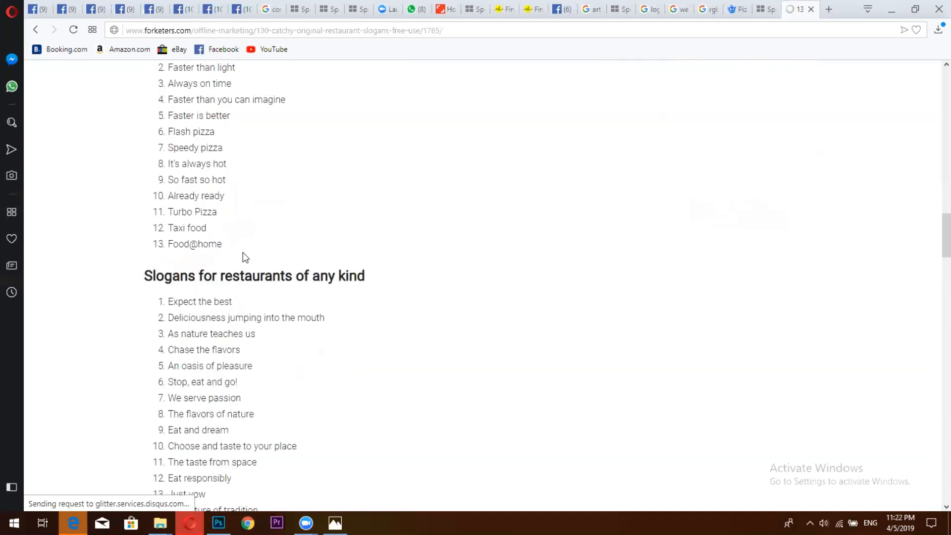
scroll(241, 270, "down", 1)
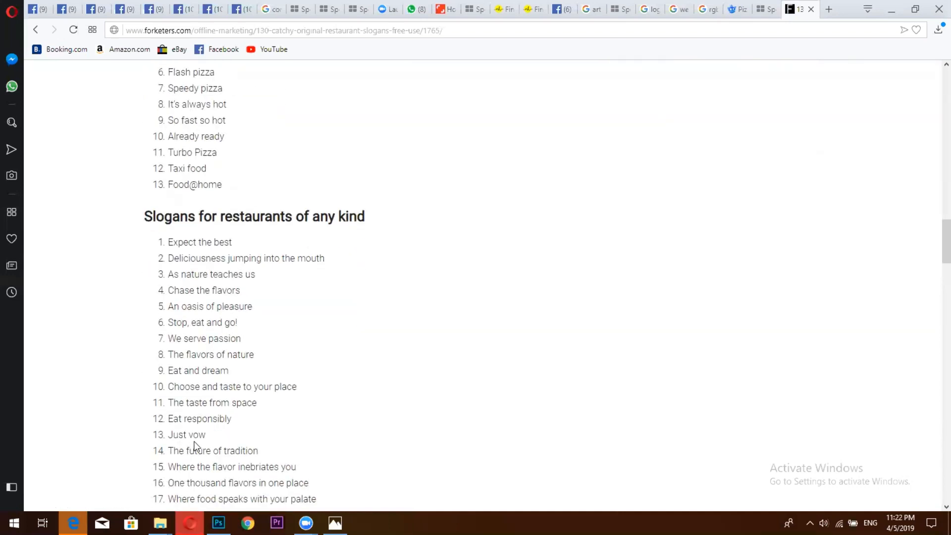
scroll(194, 448, "down", 2)
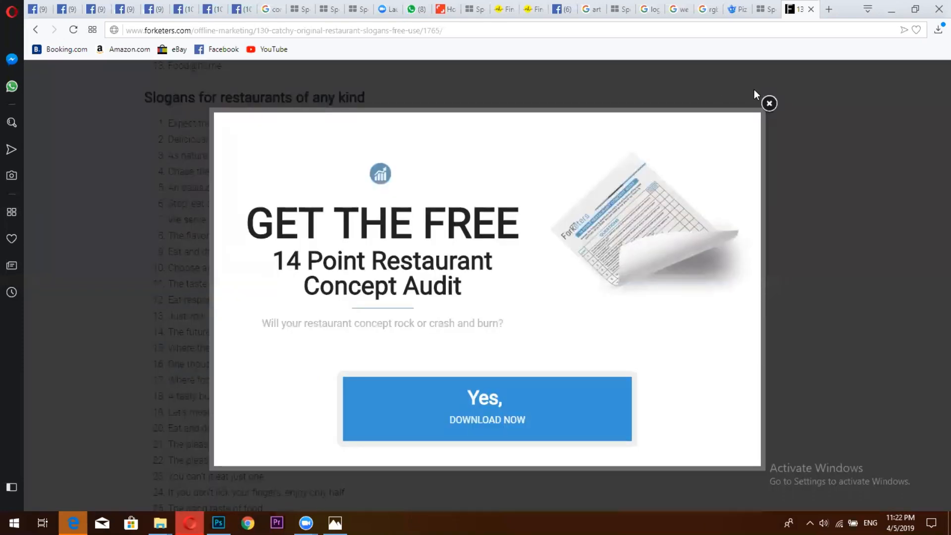
left_click(804, 91)
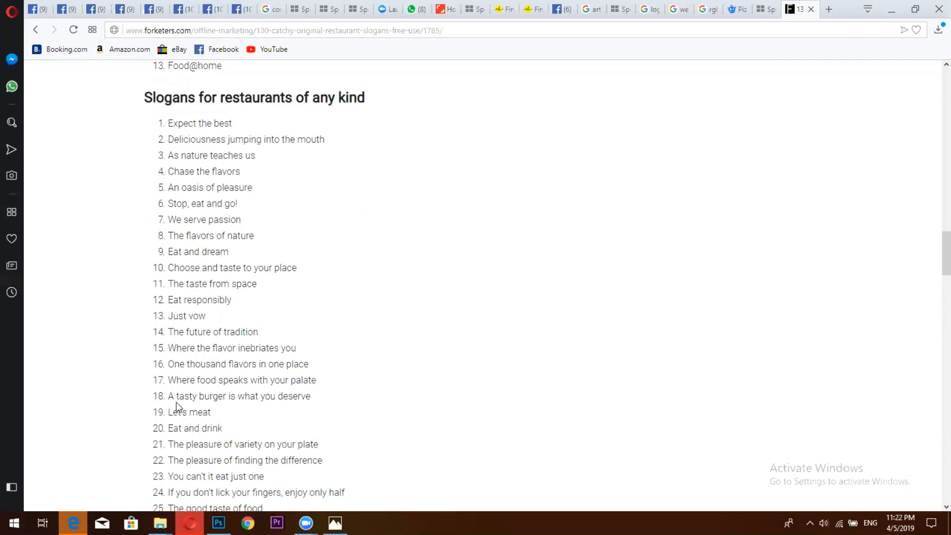
left_click_drag(168, 397, 312, 405)
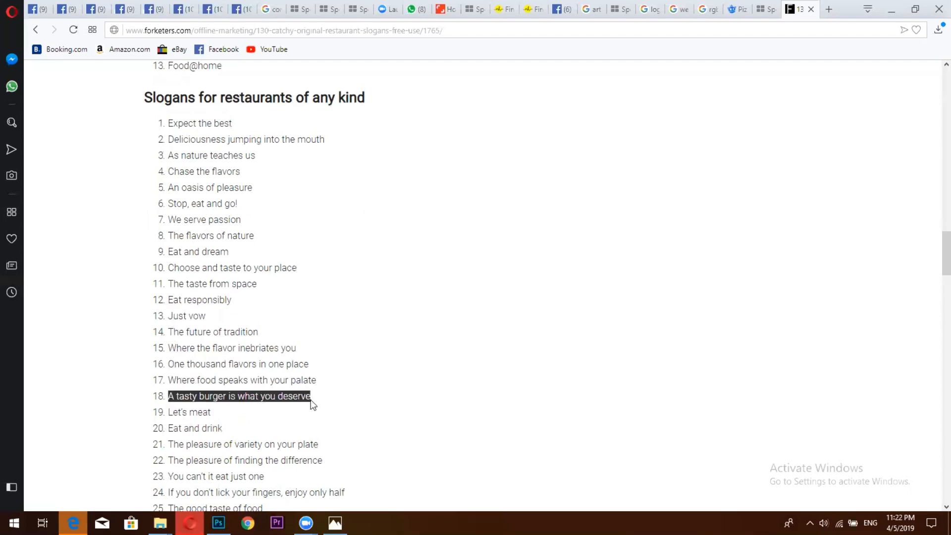
left_click(195, 379)
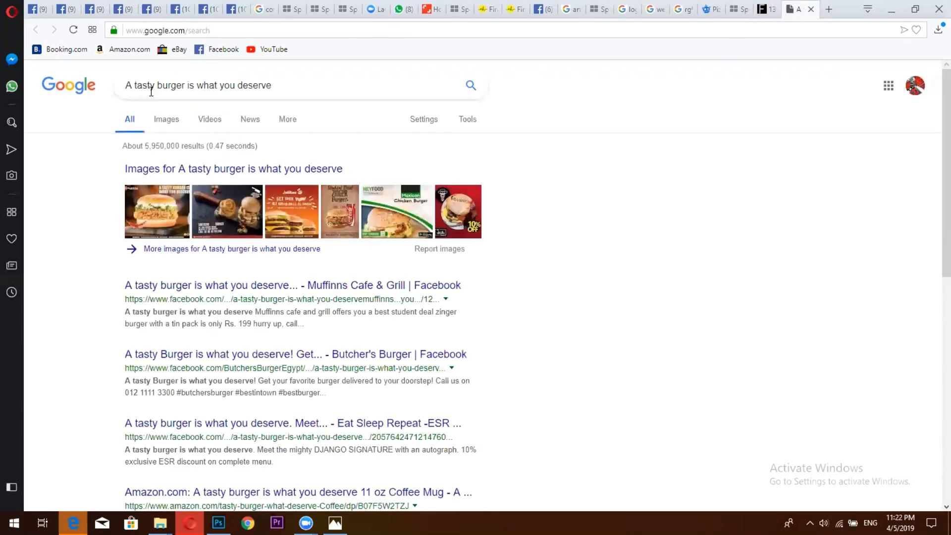
Step: Reword the searched slogan to "A tasty pizza is what you deserve!" and copy it
mouse_move(176, 85)
left_mouse_down()
mouse_move(185, 87)
mouse_move(159, 87)
left_mouse_up()
type("pizza")
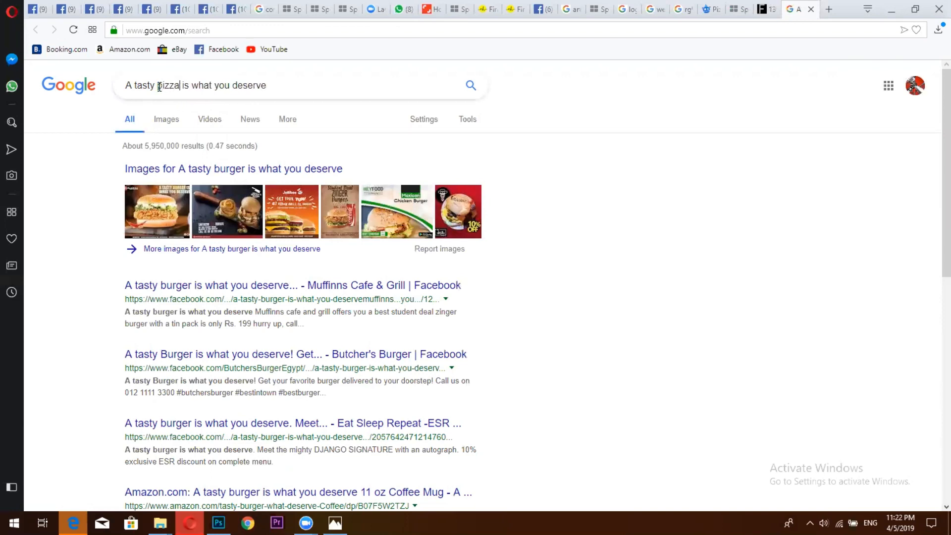
key("Return")
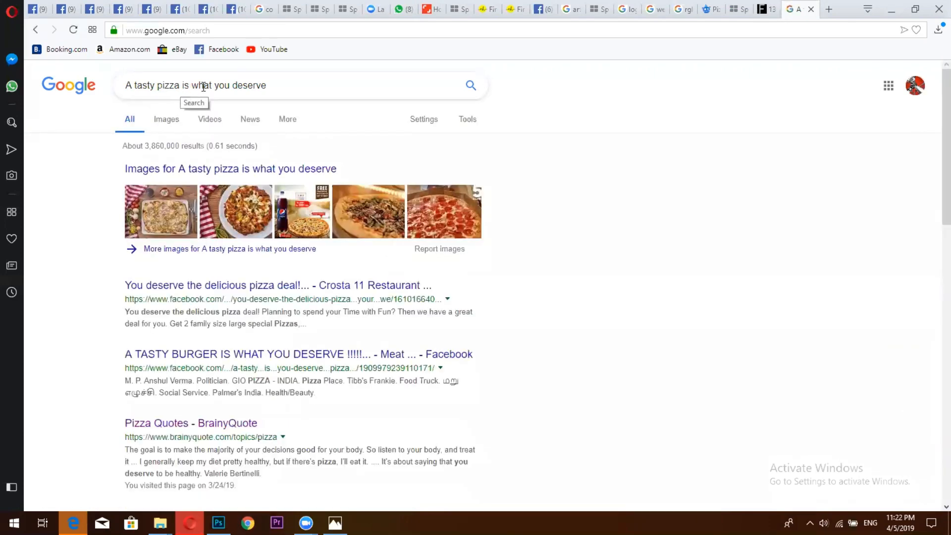
left_click(278, 85)
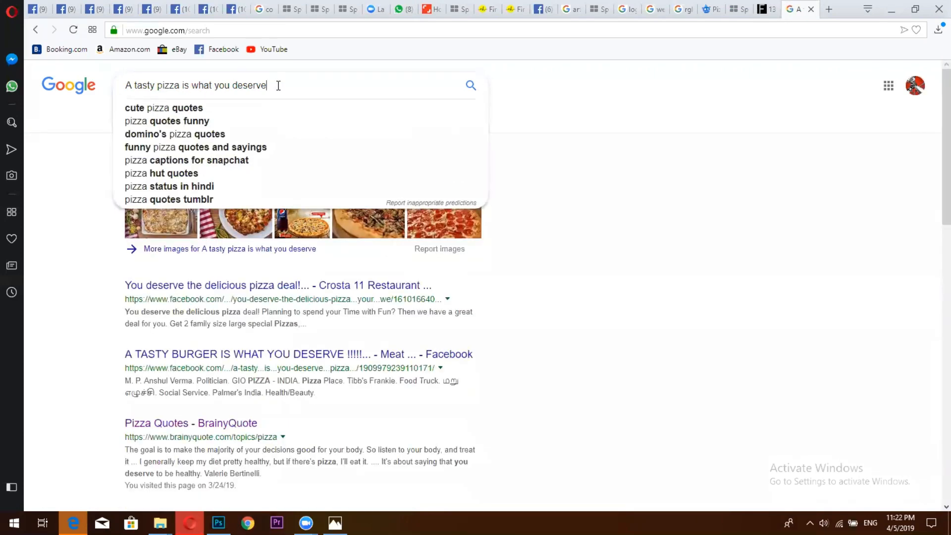
left_click_drag(270, 85, 84, 87)
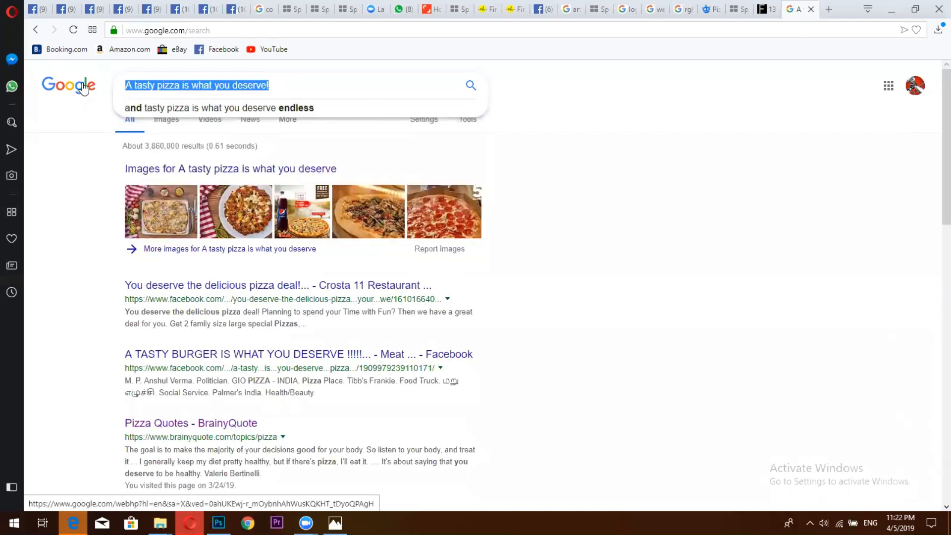
Step: Switch to Photoshop and paste the copied tagline as horizontal text over the middle of the pizza in Untitled-1
left_click(218, 523)
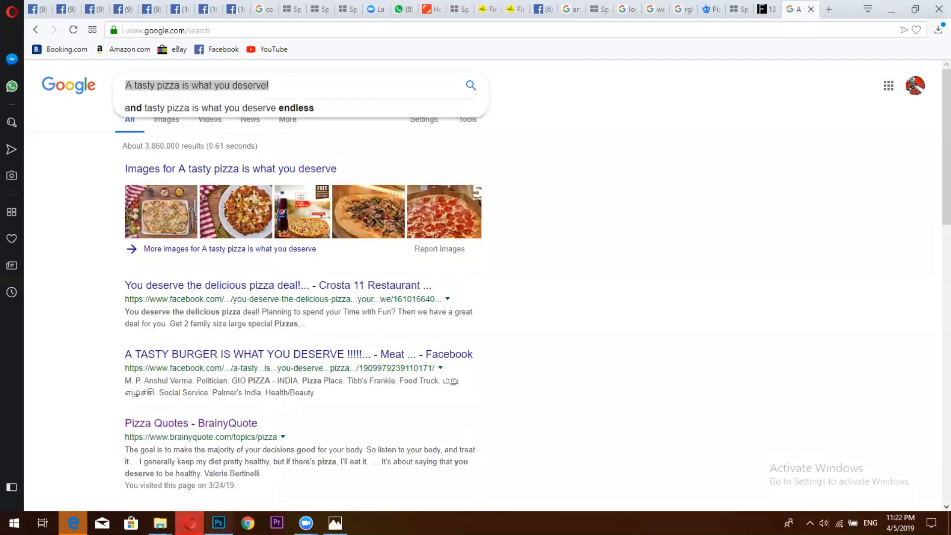
key("t")
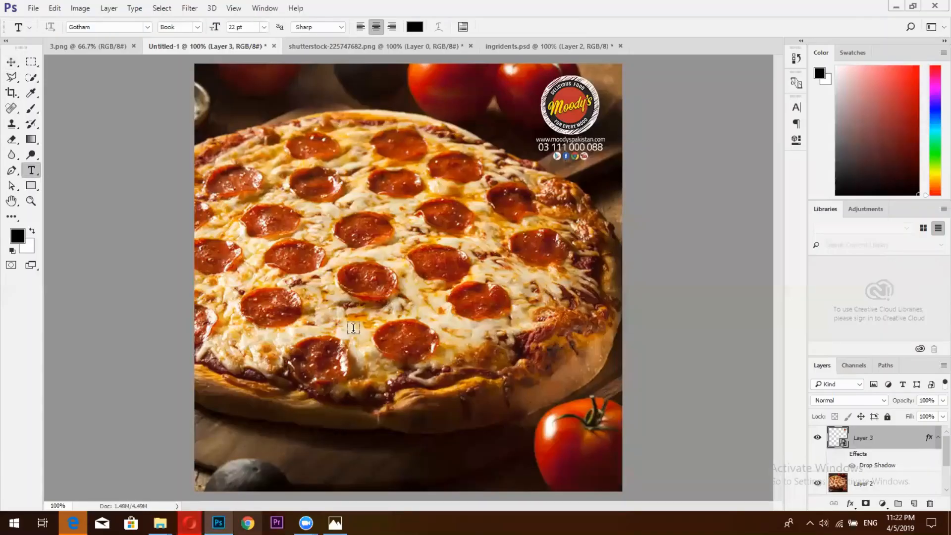
right_click(32, 169)
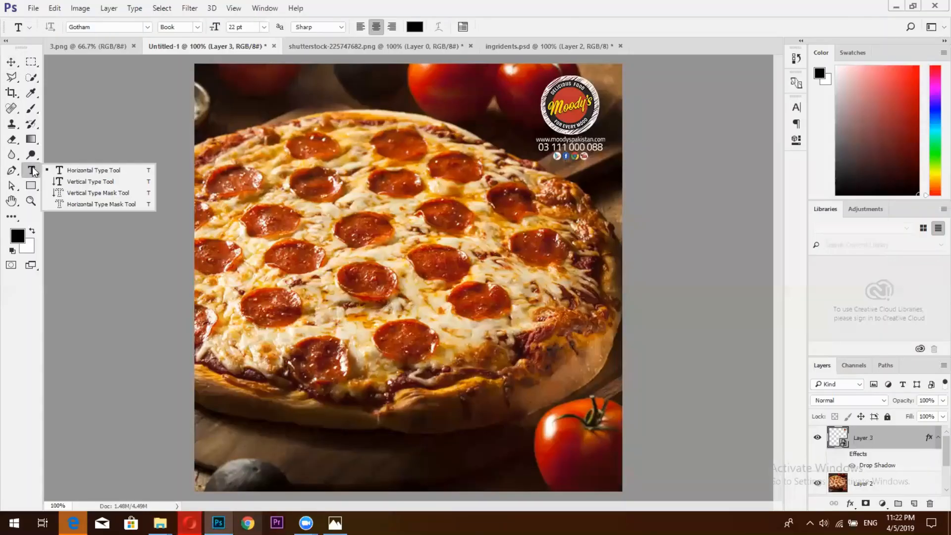
left_click(34, 172)
left_click(343, 281)
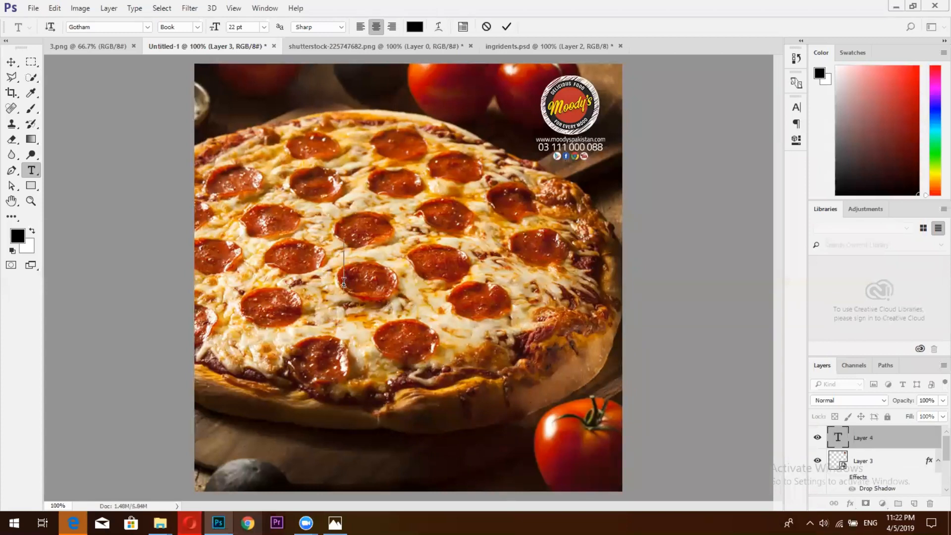
key("ctrl+v")
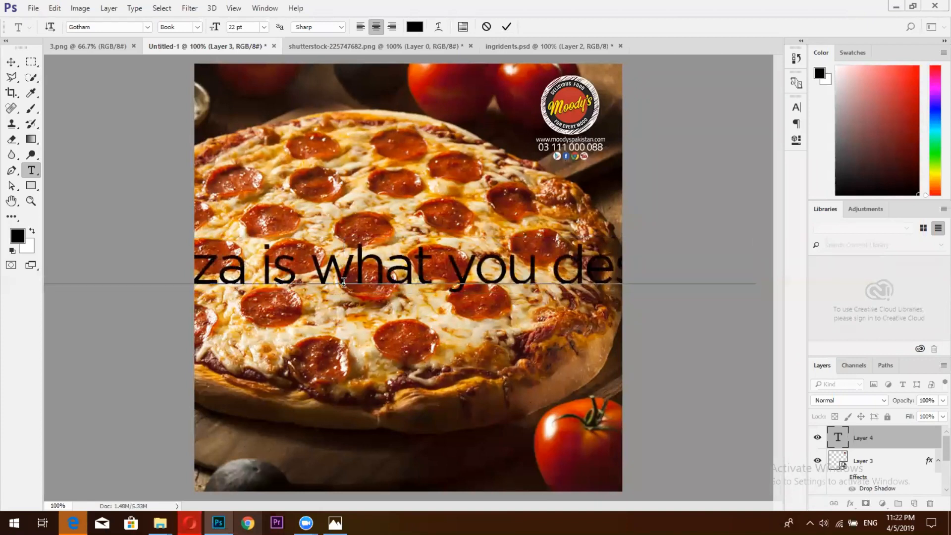
Step: Set the whole tagline's font size to 6 pt, keeping the Gotham Book font
triple_click(357, 273)
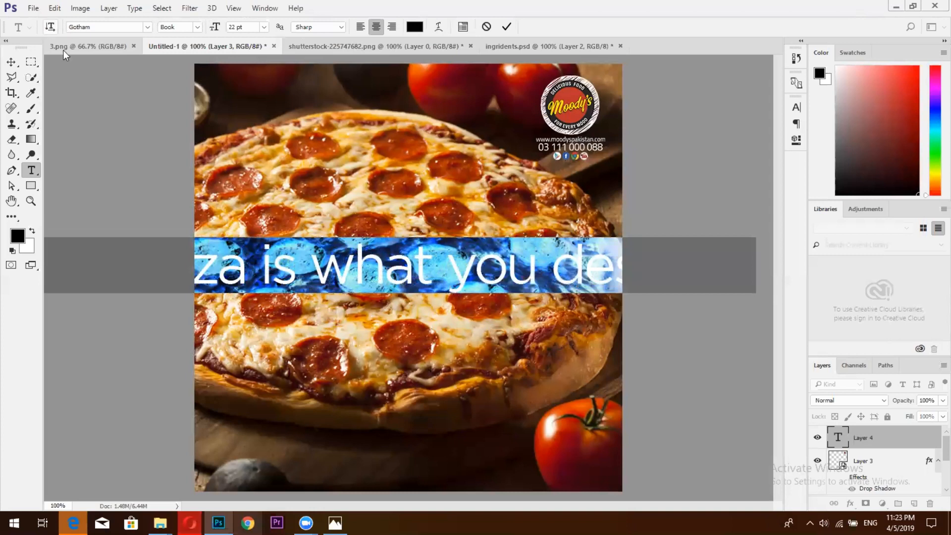
left_click_drag(213, 31, 203, 29)
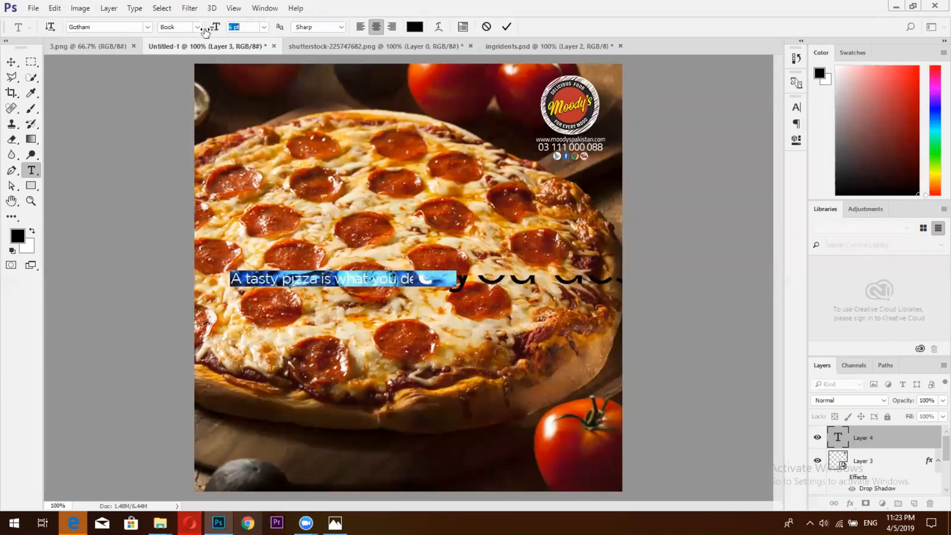
left_click(83, 26)
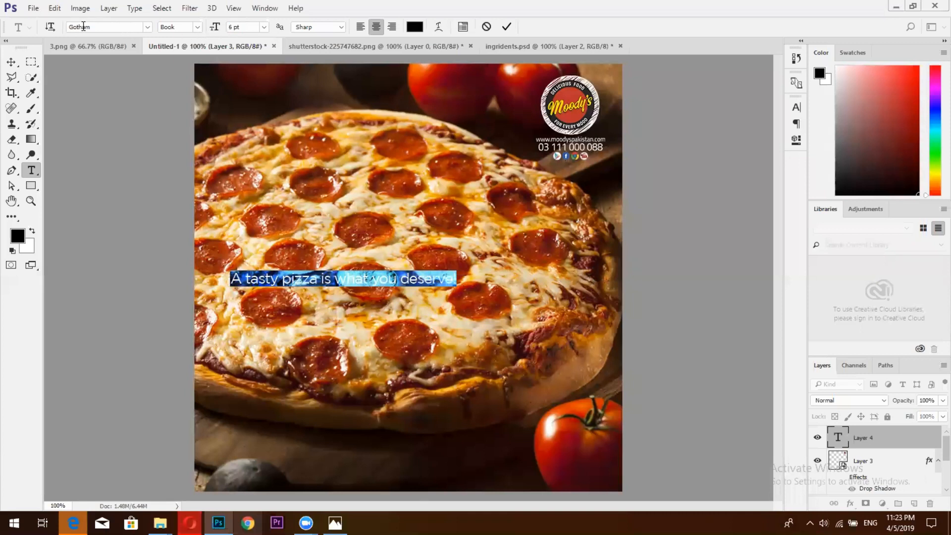
left_click(93, 27)
left_click(193, 28)
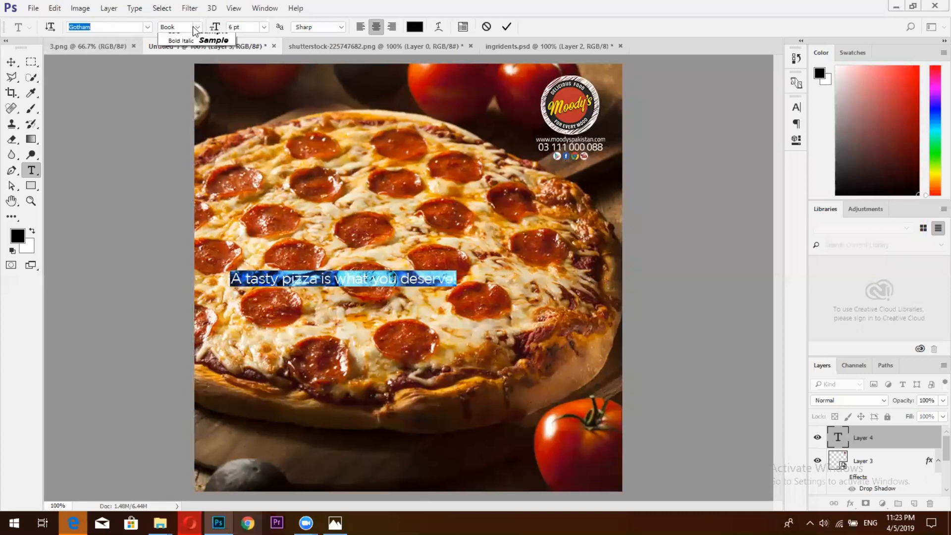
left_click(232, 29)
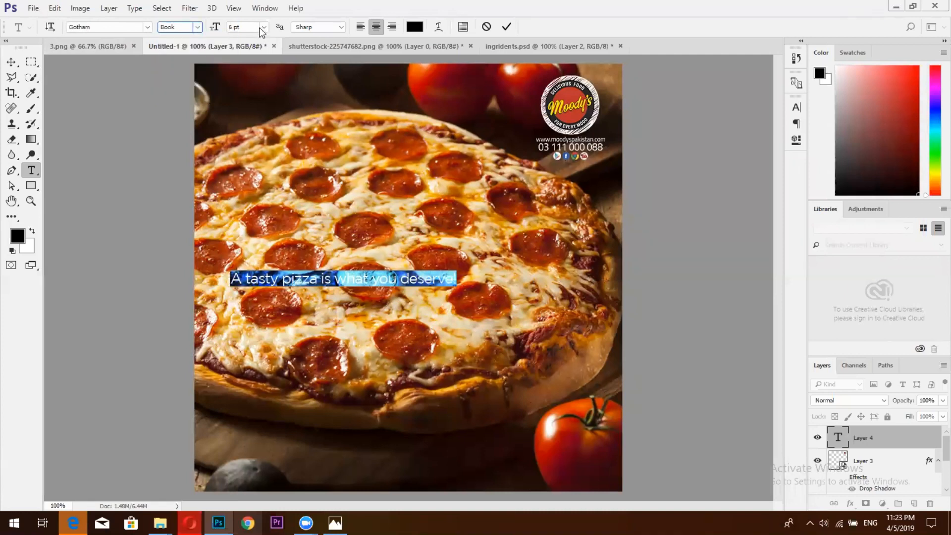
Step: Break the tagline into two lines after "pizza" and enlarge the first line, "A tasty pizza"
left_click(325, 278)
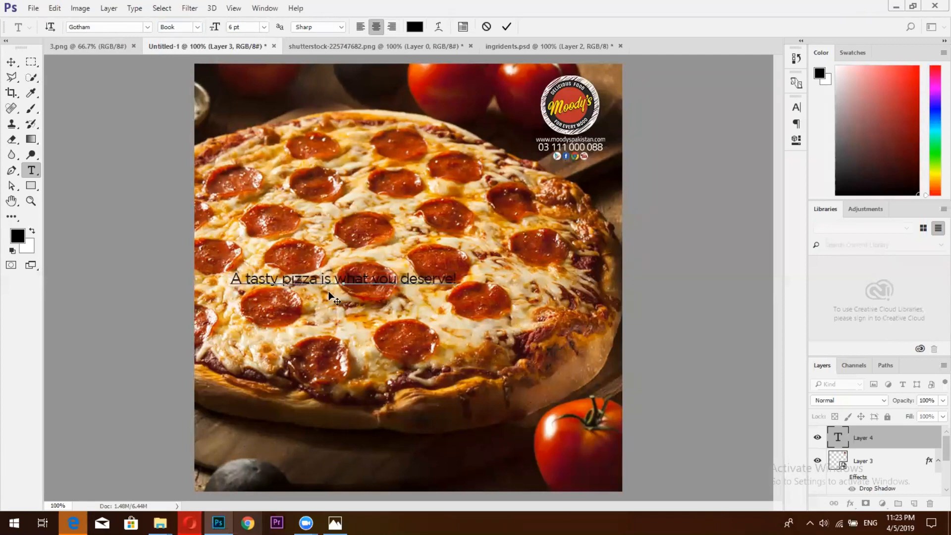
key("Return")
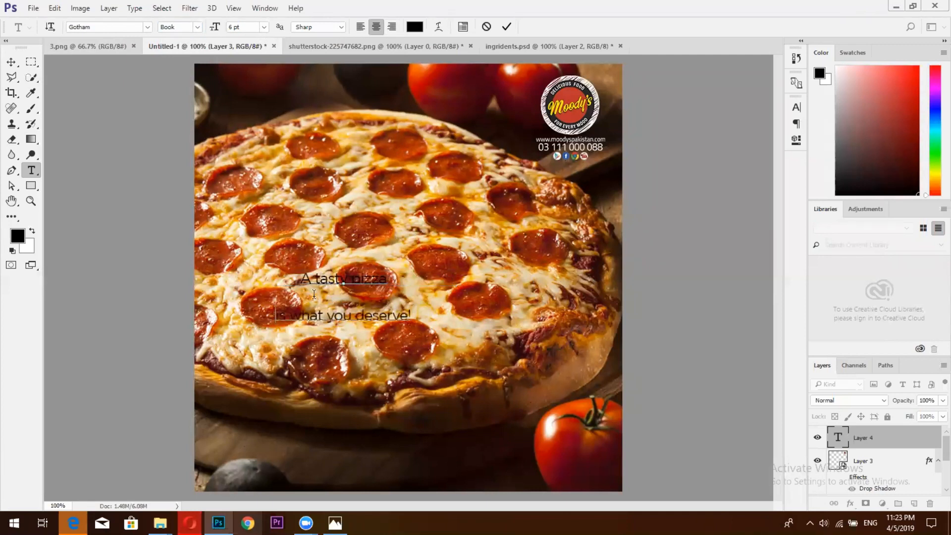
left_click_drag(300, 278, 415, 333)
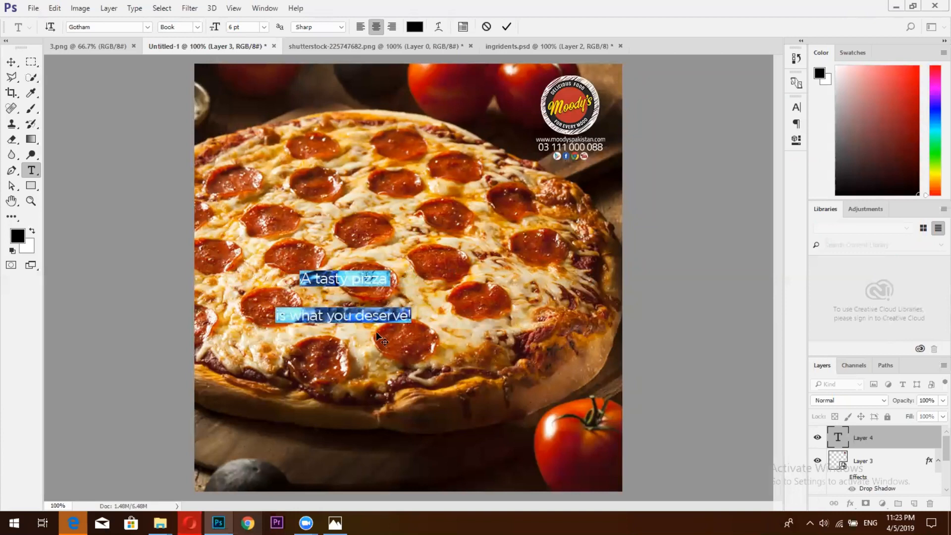
left_click_drag(300, 278, 387, 279)
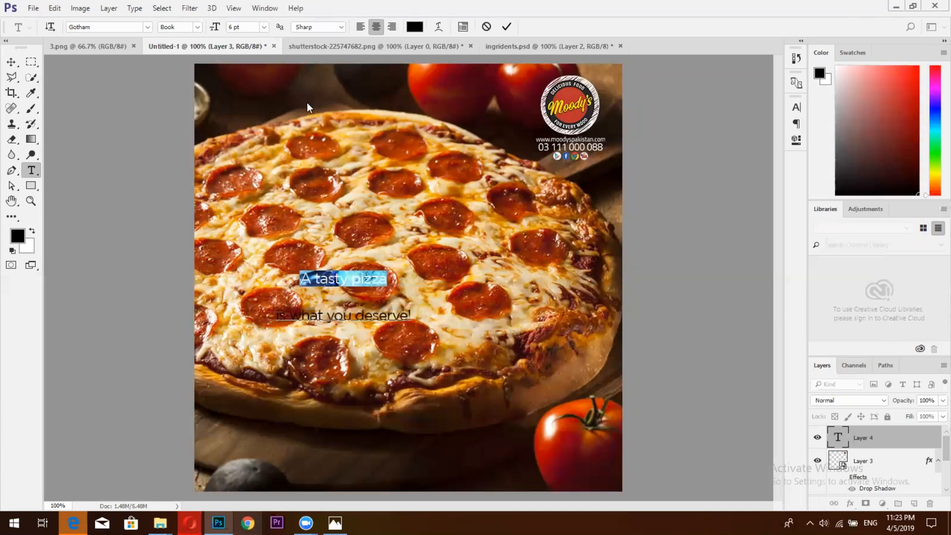
left_click_drag(218, 28, 224, 30)
Step: Copy the tagline's second line, "is what you deserve!", delete it from the text and commit the remaining "A tasty pizza" layer
triple_click(303, 315)
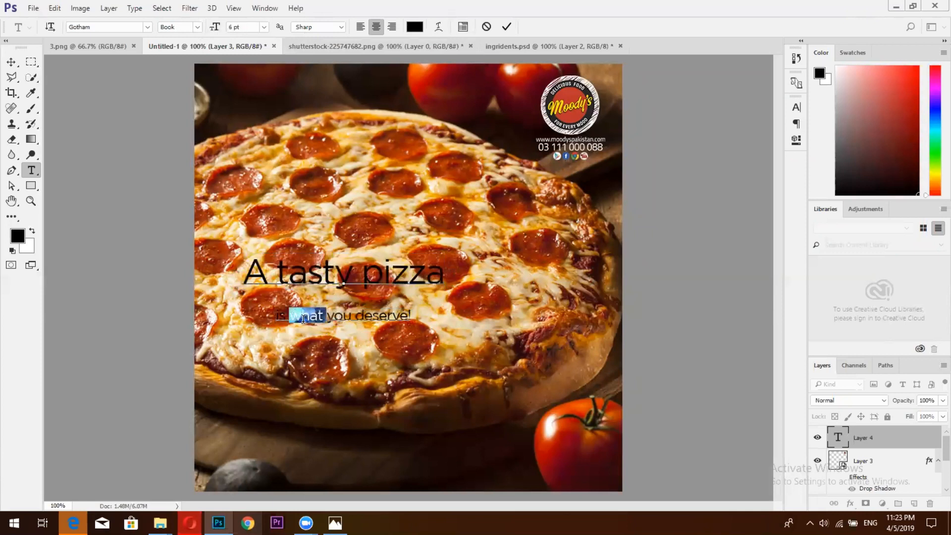
left_click(798, 108)
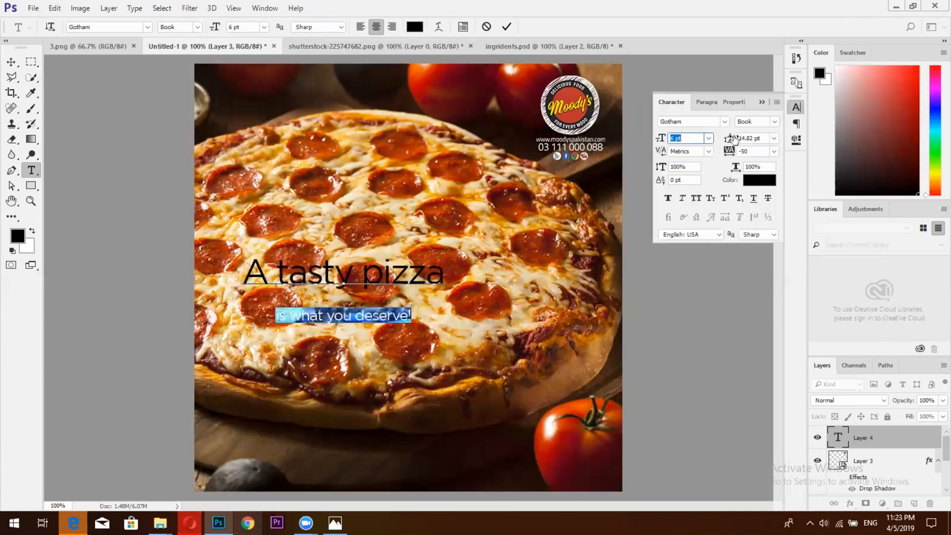
triple_click(348, 316)
key("ctrl+c")
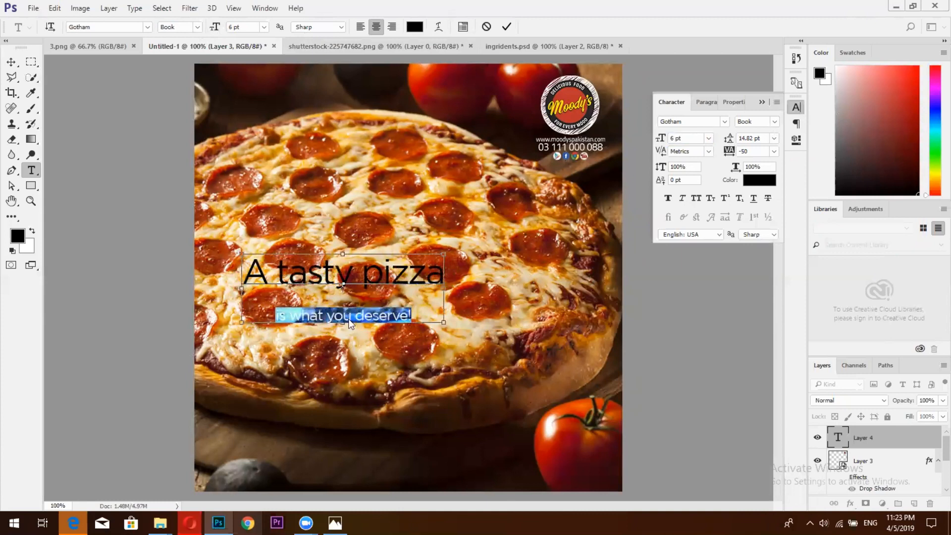
key("BackSpace")
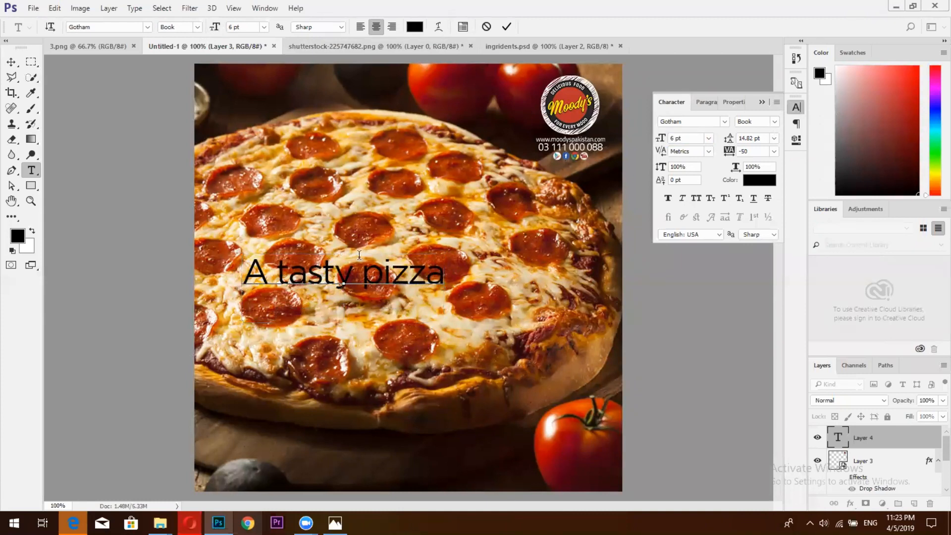
left_click(505, 27)
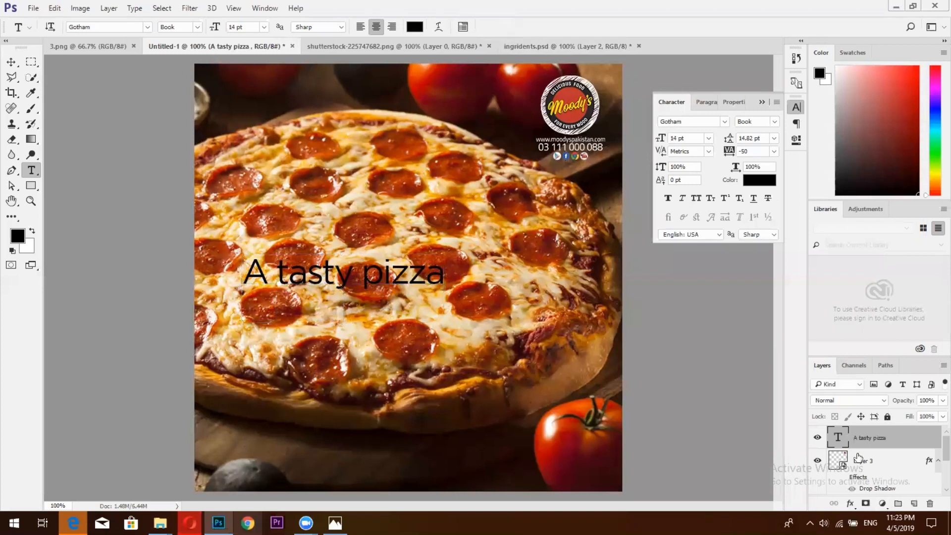
Step: Paste the copied "is what you deserve!" as a separate text layer on the pizza above "A tasty pizza"
scroll(875, 456, "down", 5)
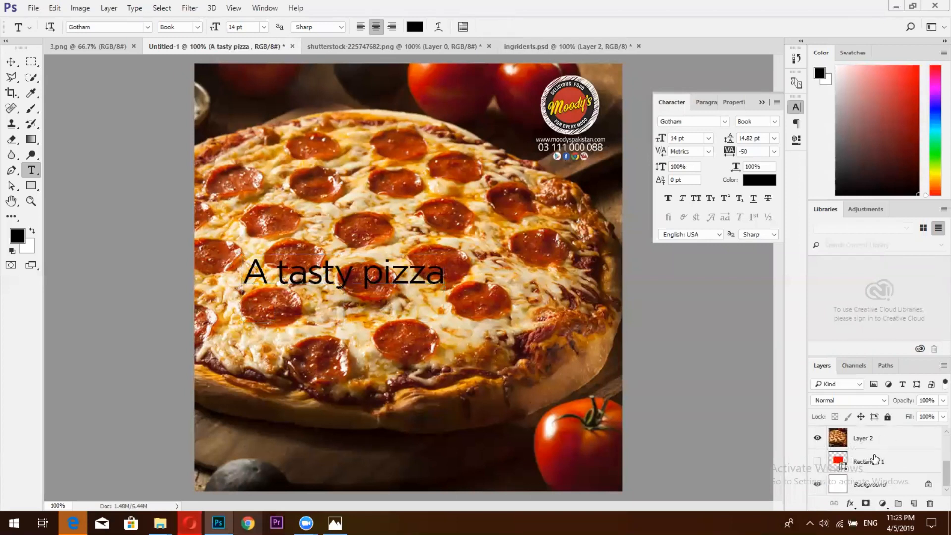
scroll(874, 457, "up", 5)
scroll(861, 463, "down", 3)
scroll(861, 446, "up", 3)
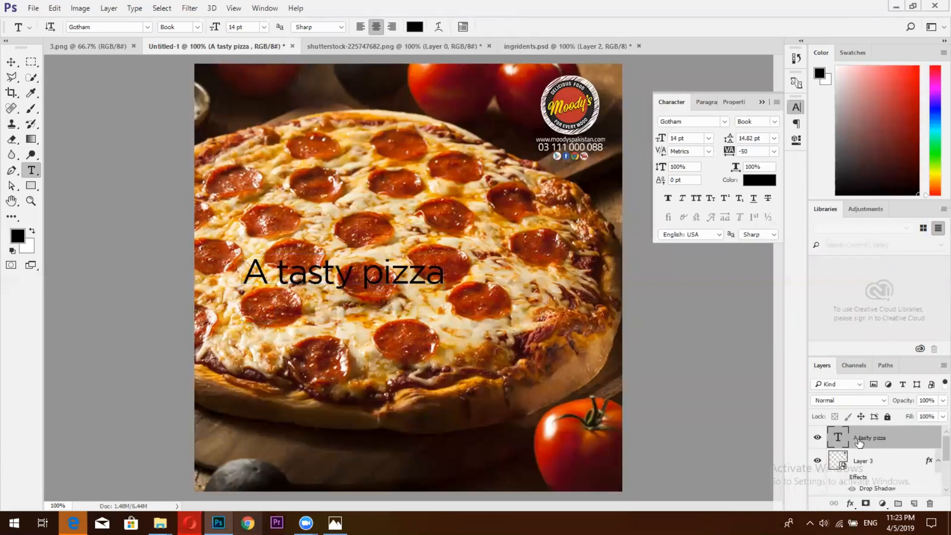
left_click(337, 217)
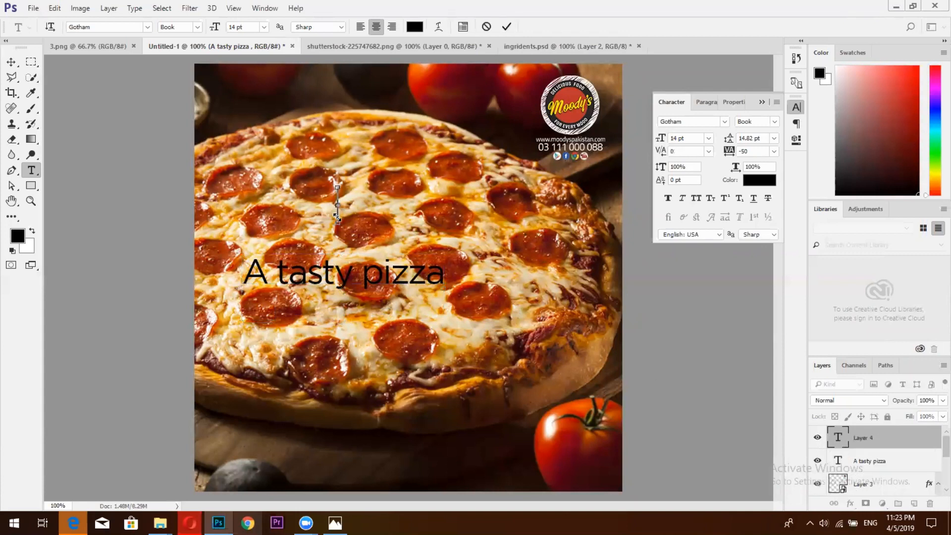
key("ctrl+v")
triple_click(337, 214)
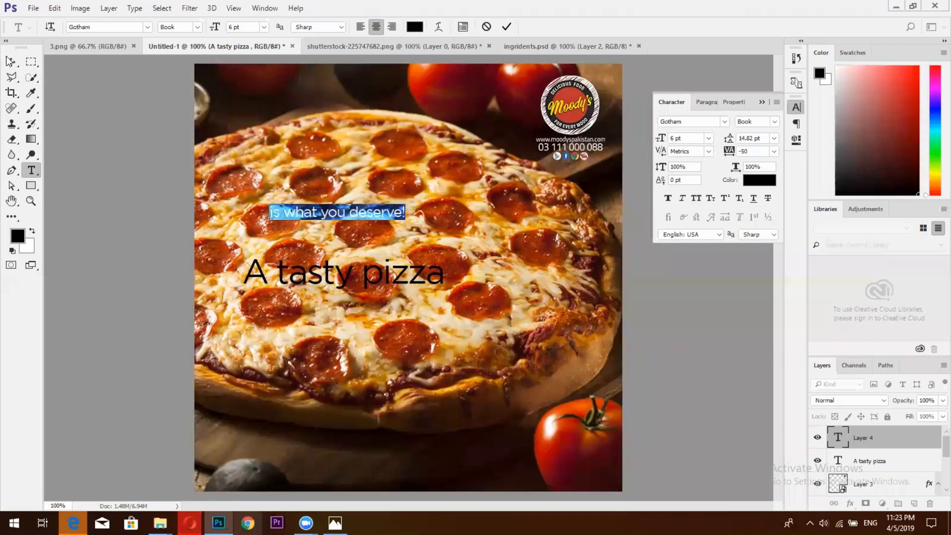
key("ctrl+Return")
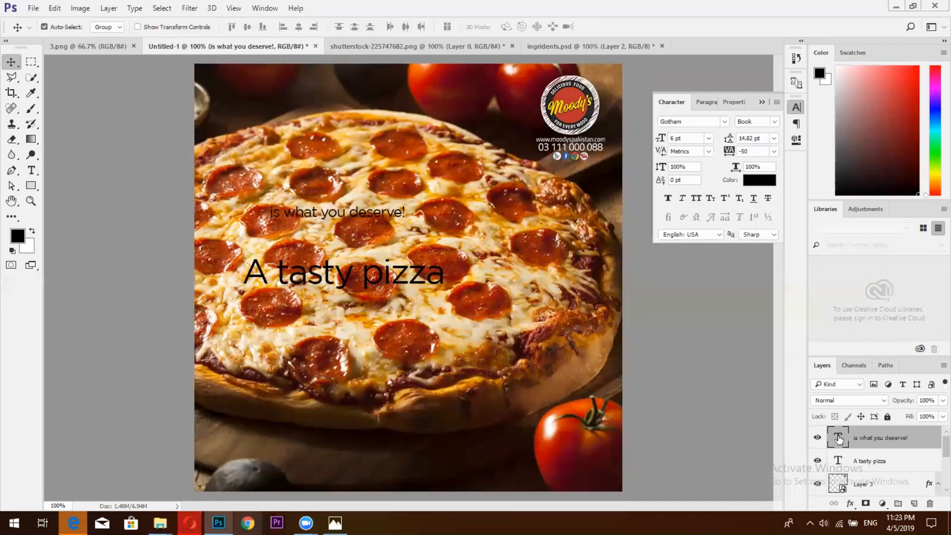
Step: Set the text colour of the "is what you deserve!" layer to white, ffffff
double_click(837, 436)
left_click(414, 26)
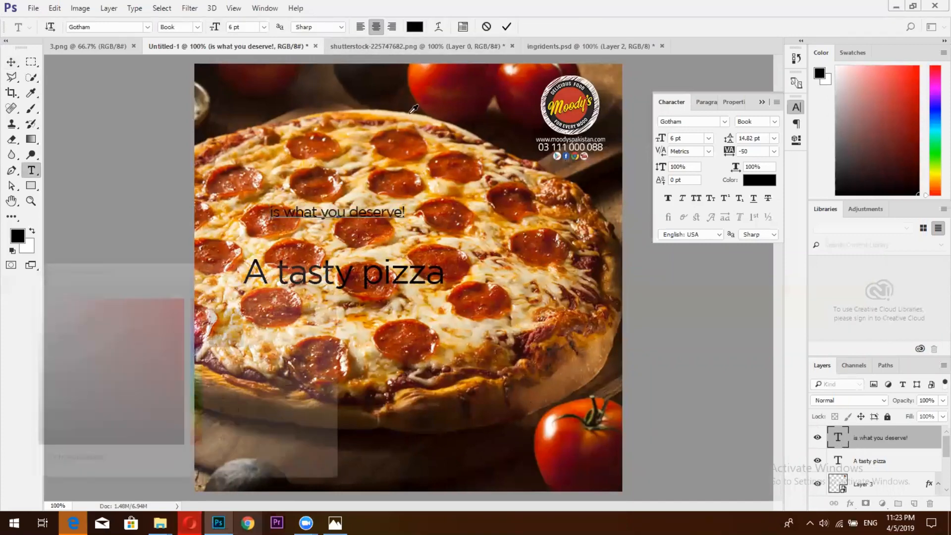
left_click_drag(119, 372, 185, 447)
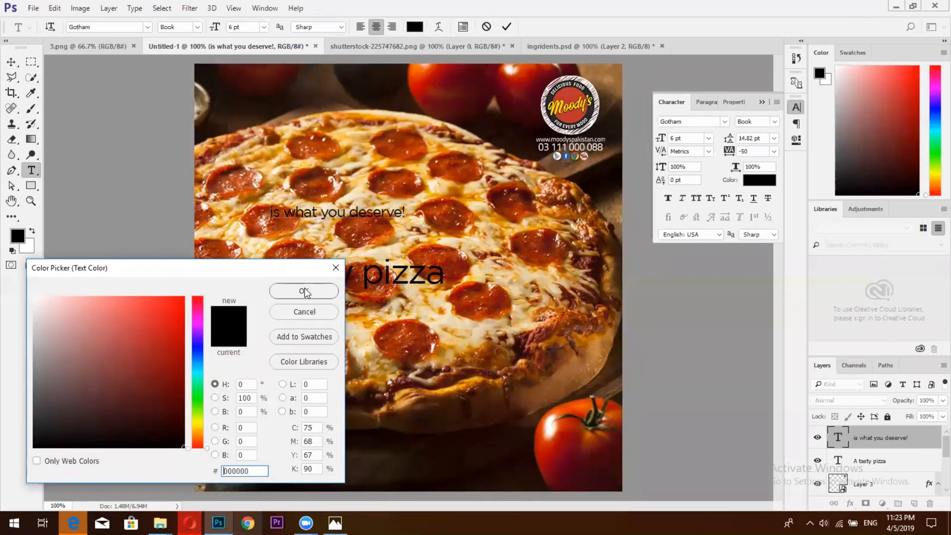
key("Return")
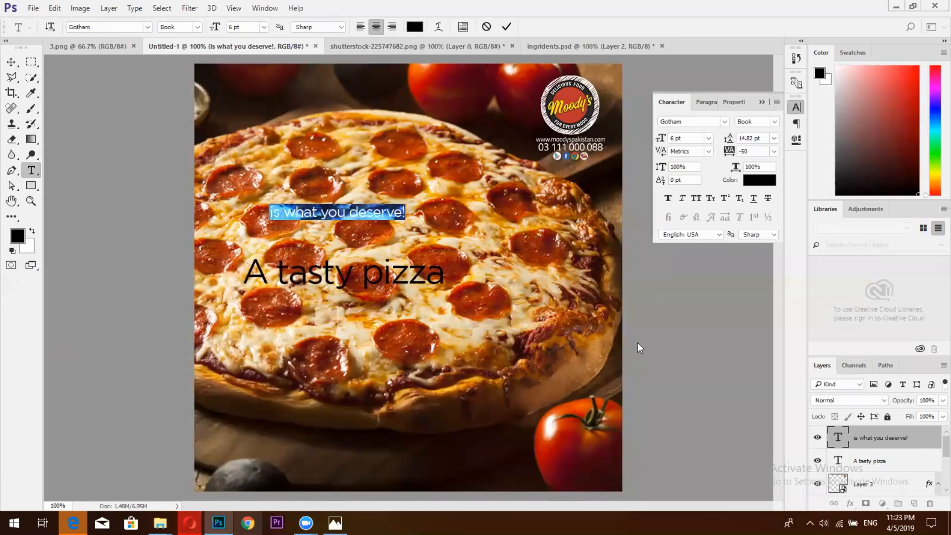
left_click(414, 27)
type("ffffff")
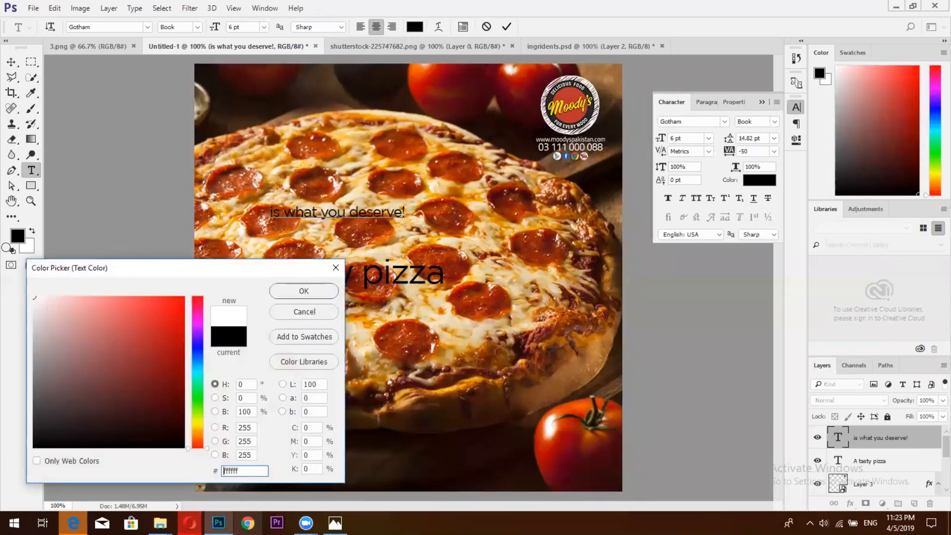
left_click(286, 292)
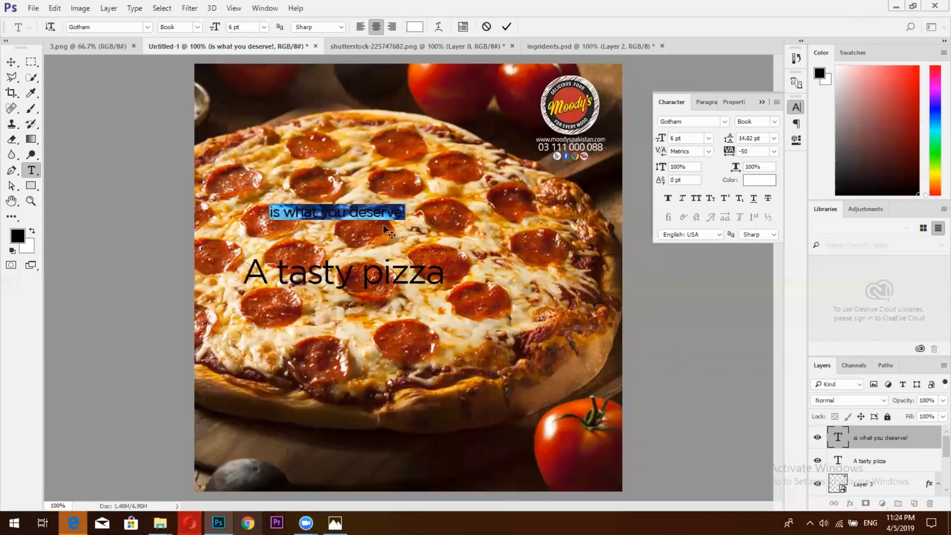
Step: Move "is what you deserve!" to the dark area below the pizza and place "A tasty pizza" directly above it
left_click_drag(384, 230, 371, 475)
left_click(506, 27)
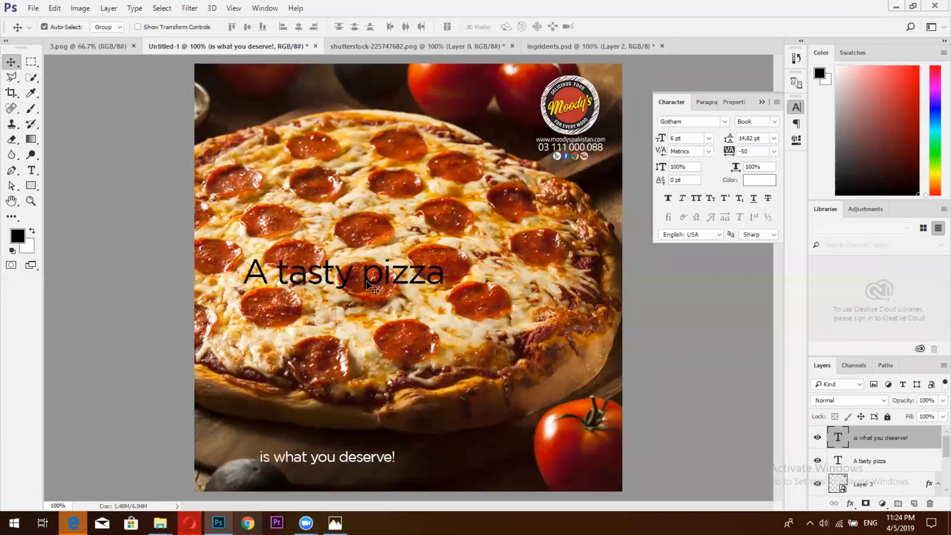
left_click_drag(363, 280, 362, 436)
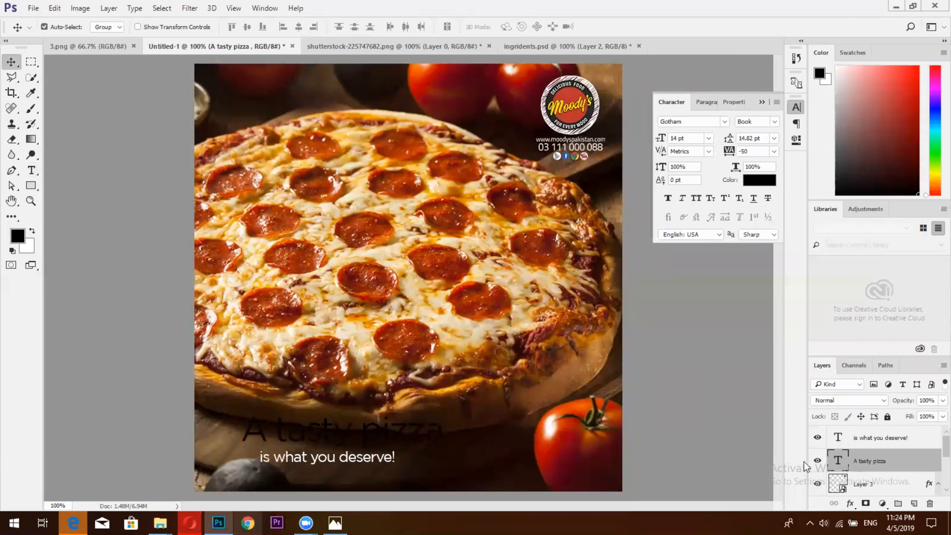
Step: Colour the "A tasty pizza" text golden yellow, e8a700, by sampling the cheese in the pizza picture
double_click(838, 462)
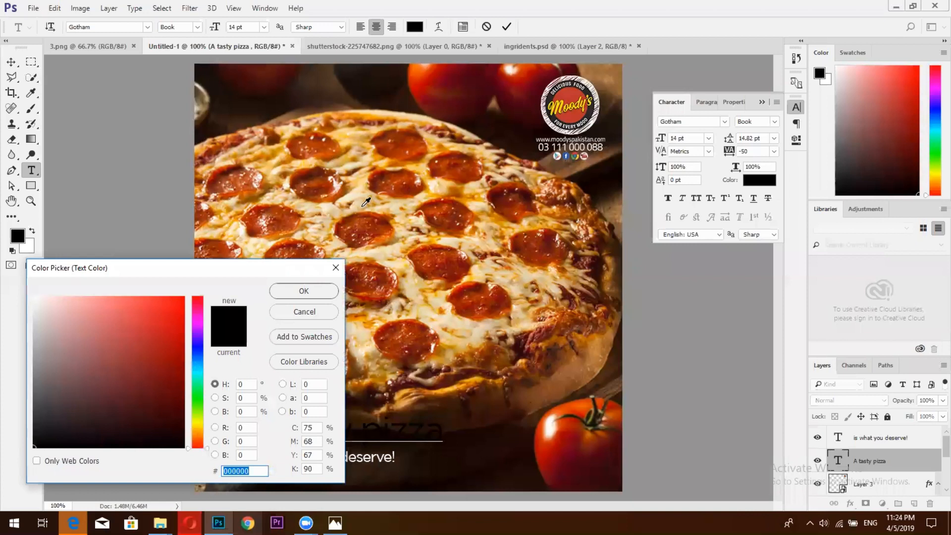
left_click(429, 174)
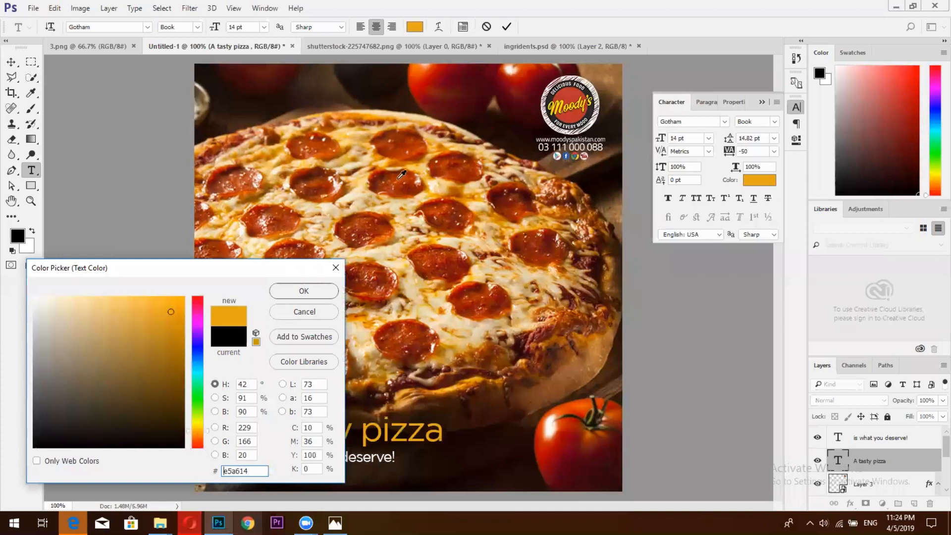
left_click(430, 188)
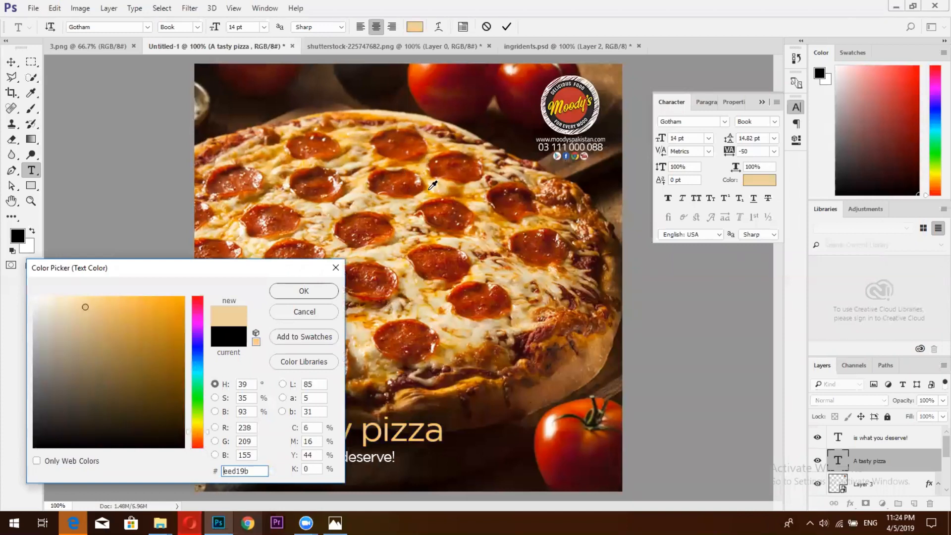
left_click(393, 230)
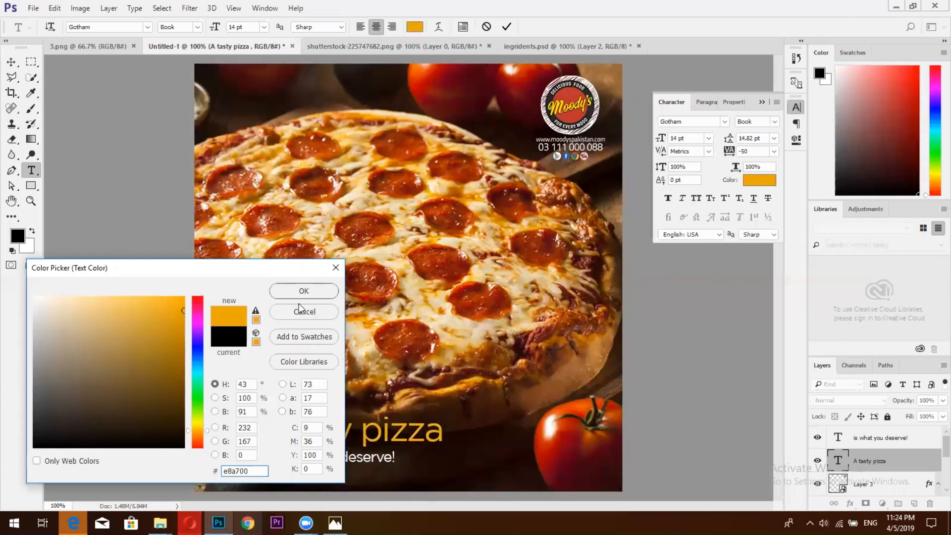
left_click(329, 292)
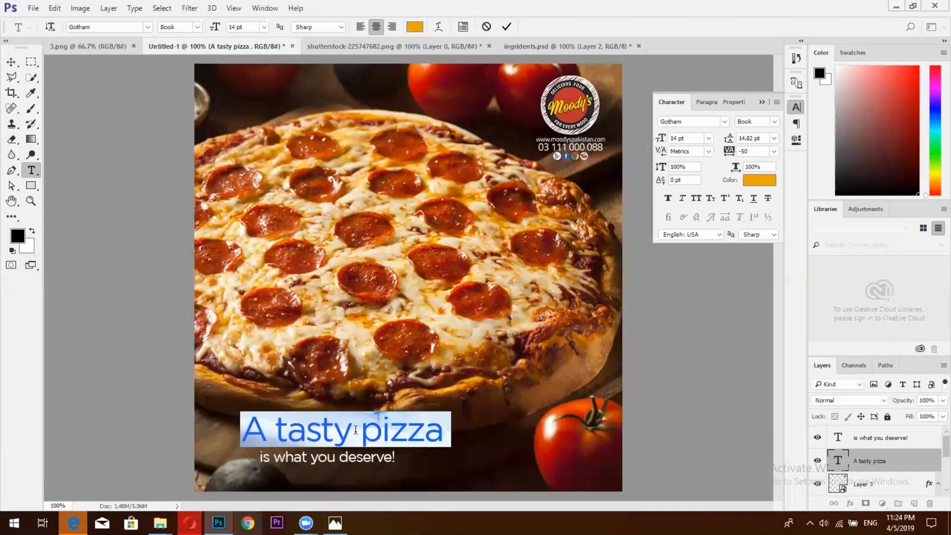
Step: Change the font of the whole "A tasty pizza" line to Master Of Break Regular
triple_click(356, 429)
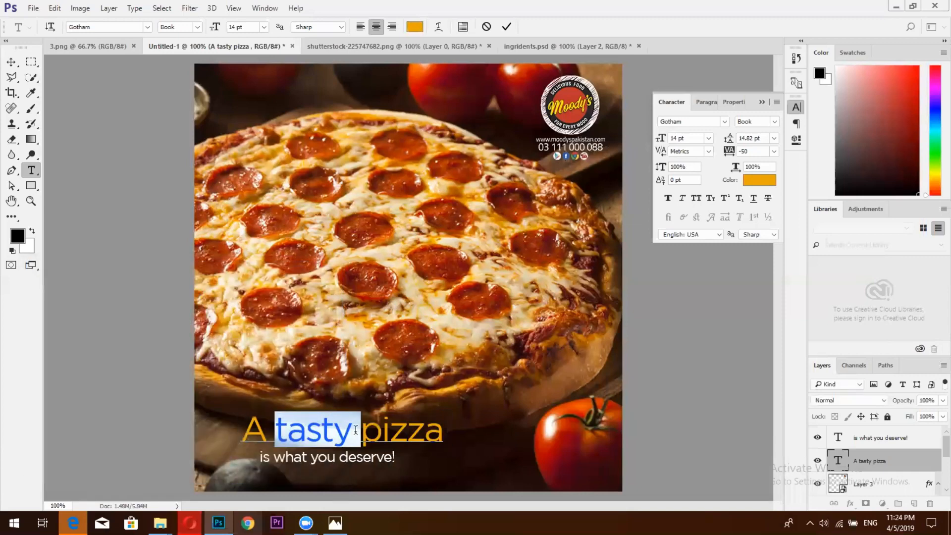
left_click(694, 121)
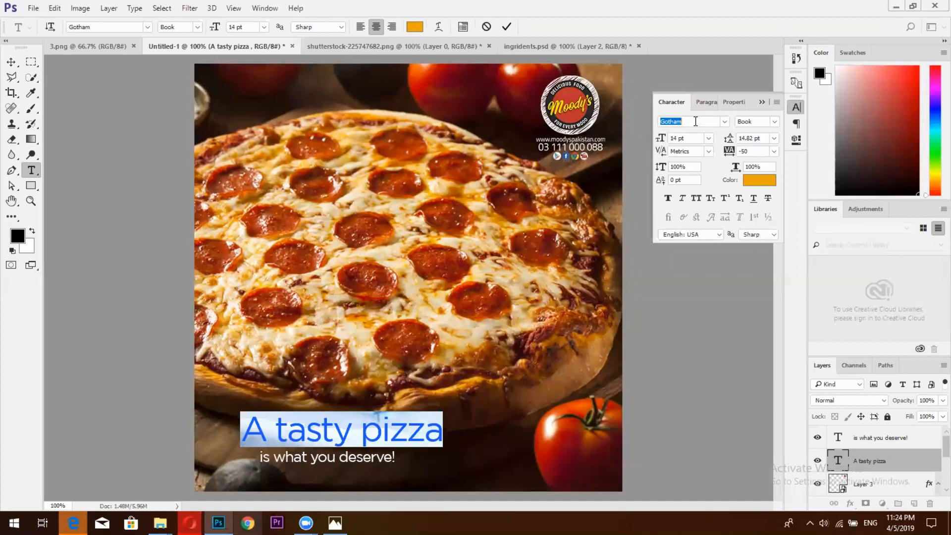
type("bl")
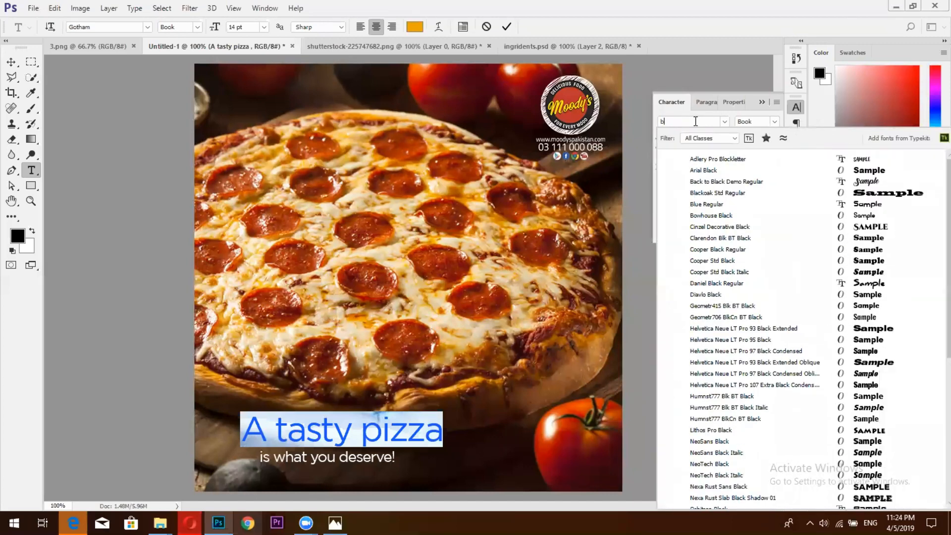
key("BackSpace")
key("BackSpace")
type("mast")
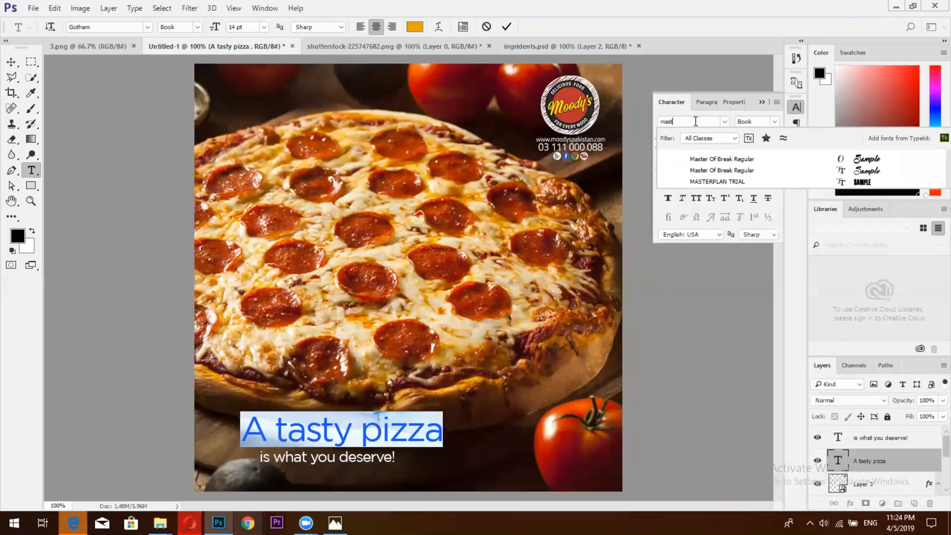
left_click(724, 158)
Step: Capitalise the first letter of "pizza" so the headline reads "A tasty Pizza"
left_click(371, 425)
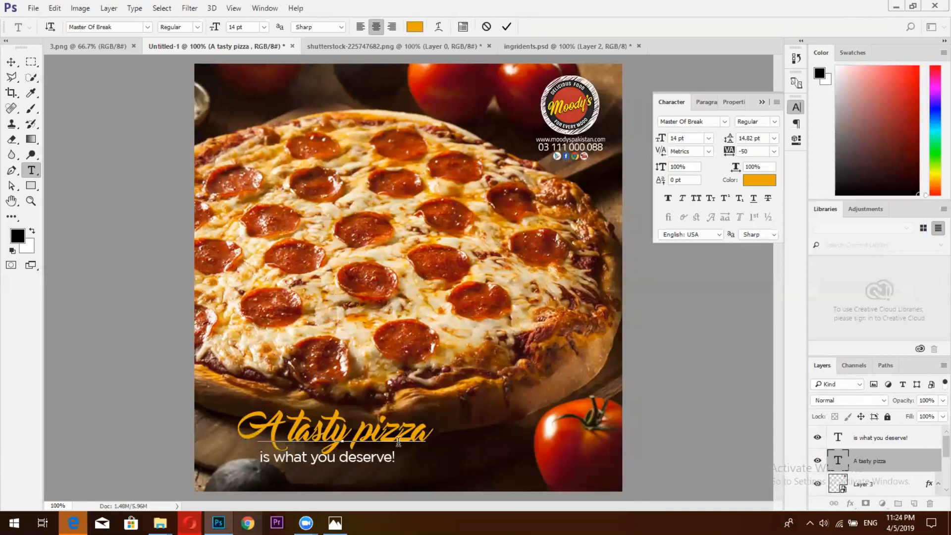
key("BackSpace")
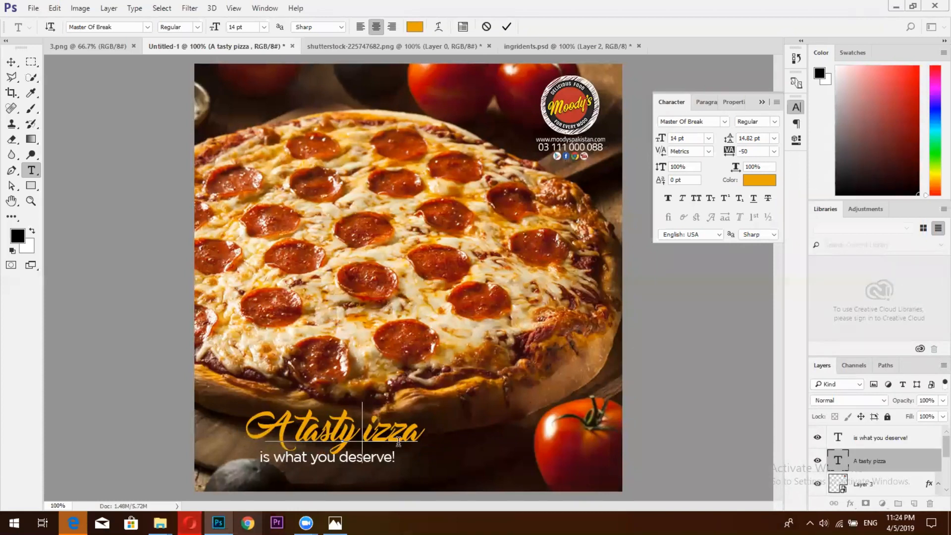
type("P")
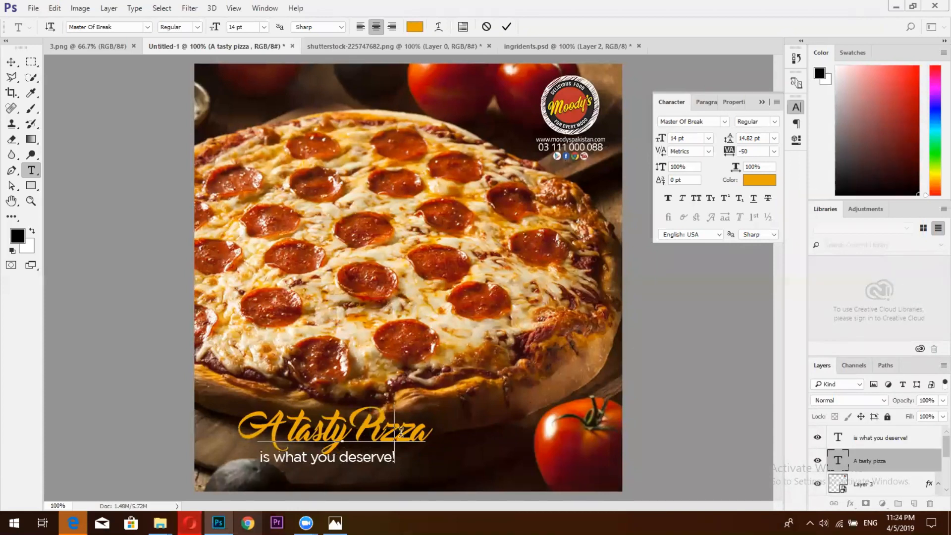
Step: Set the letter tracking of the "A tasty Pizza" headline to 0 and commit the text
triple_click(401, 432)
left_click(774, 150)
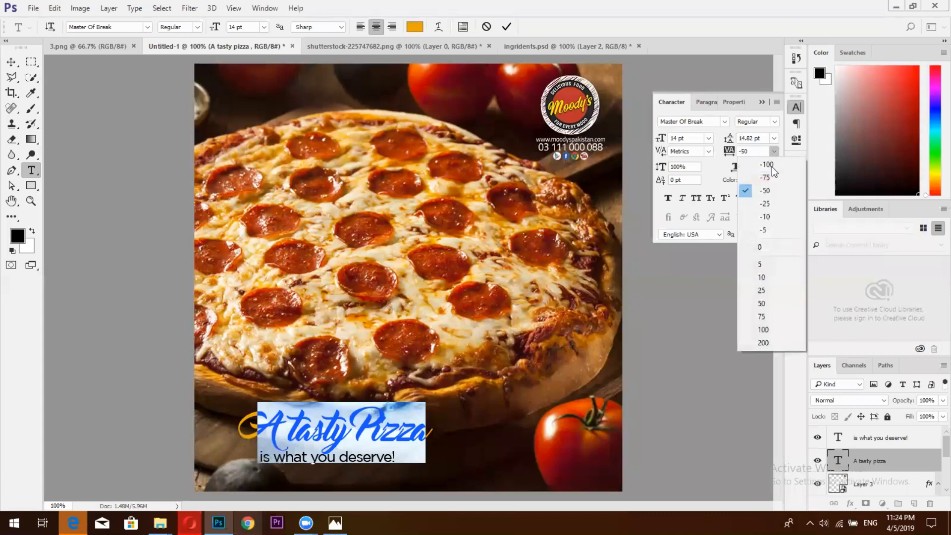
left_click(765, 246)
key("ctrl+Return")
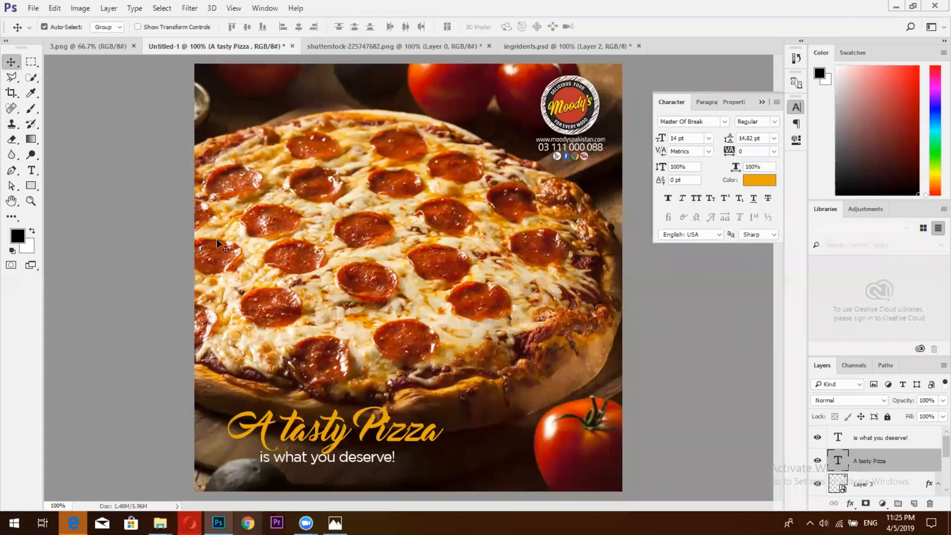
Step: Set "is what you deserve!" in all caps and align its right end beneath the end of "A tasty Pizza"
left_click_drag(367, 462, 409, 468)
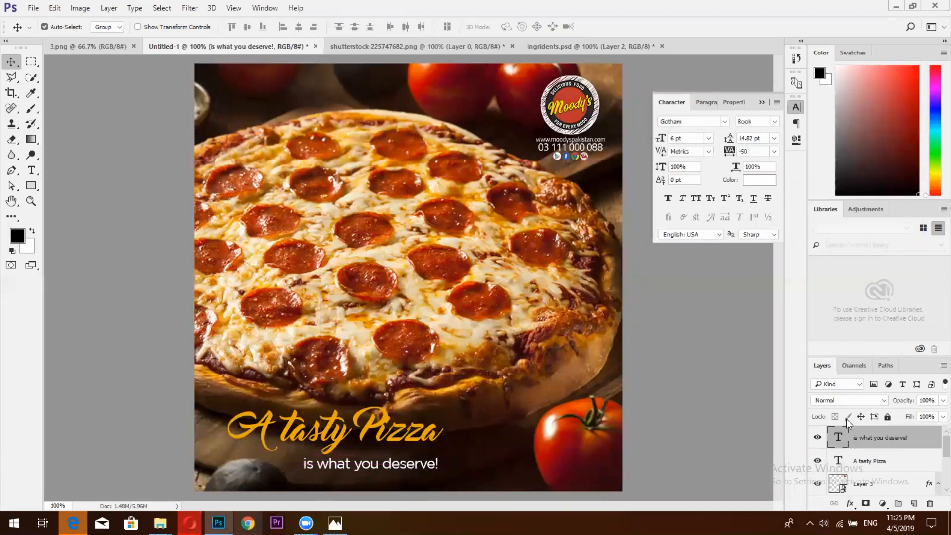
double_click(838, 438)
left_click(696, 199)
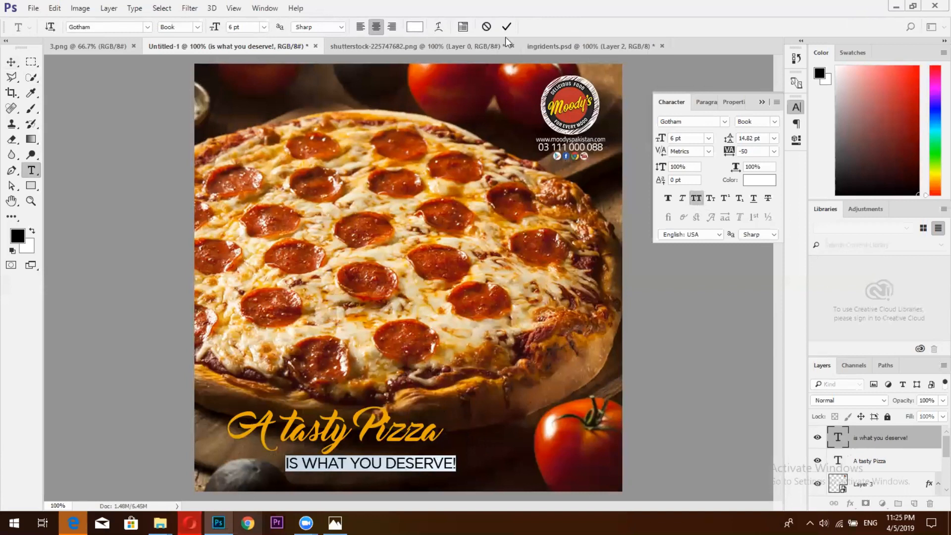
left_click(11, 62)
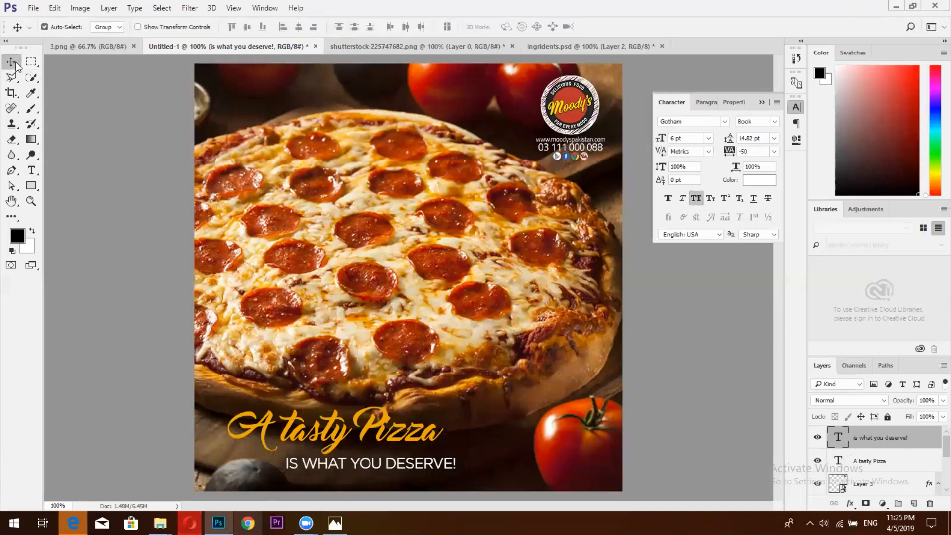
mouse_move(428, 464)
left_mouse_down()
mouse_move(417, 455)
mouse_move(416, 463)
left_mouse_up()
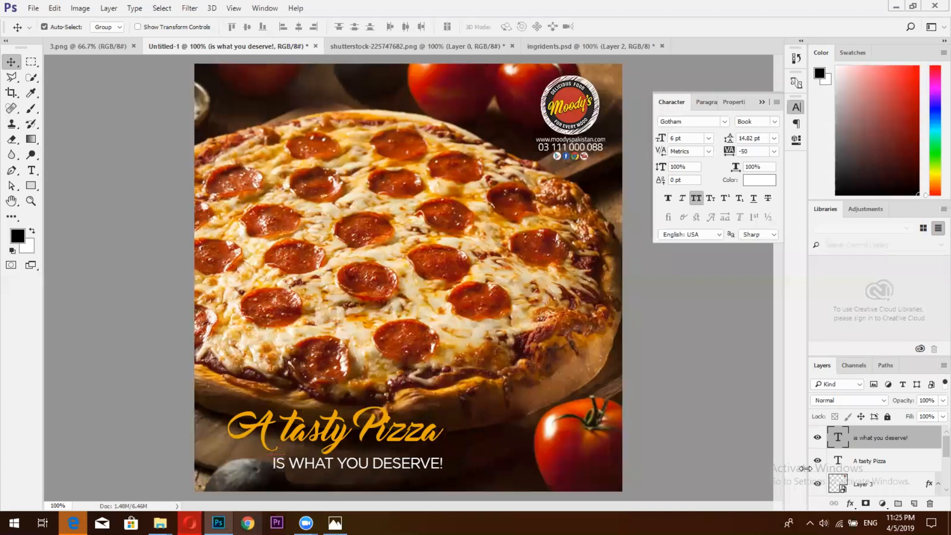
Step: Move the "A tasty Pizza" and "is what you deserve!" text layers together about 18 px down and 10 px left
left_click(896, 466, "ctrl")
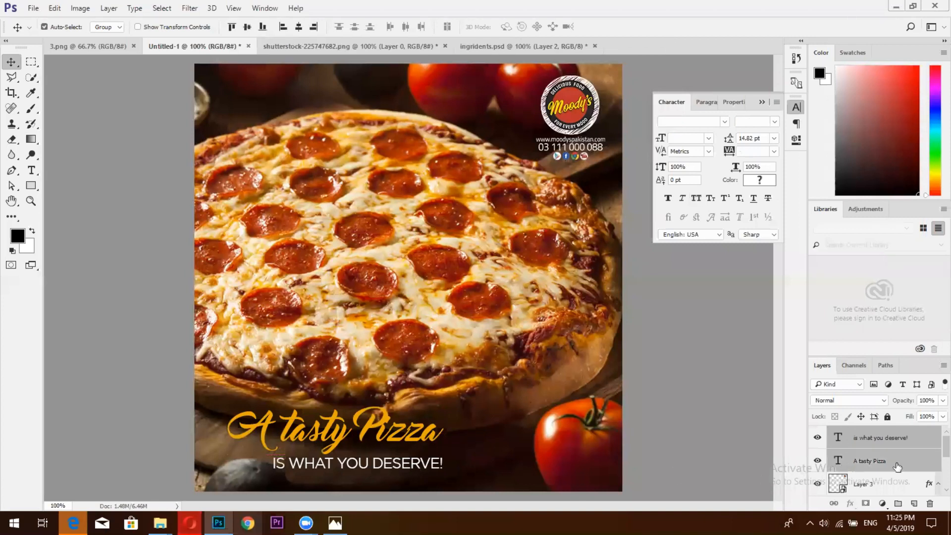
key("Down")
key("Down")
key("Down")
key("Down")
key("Down")
key("Down")
key("Down")
key("Down")
key("Down")
key("Down")
key("Down")
key("Down")
key("Down")
key("Down")
key("Down")
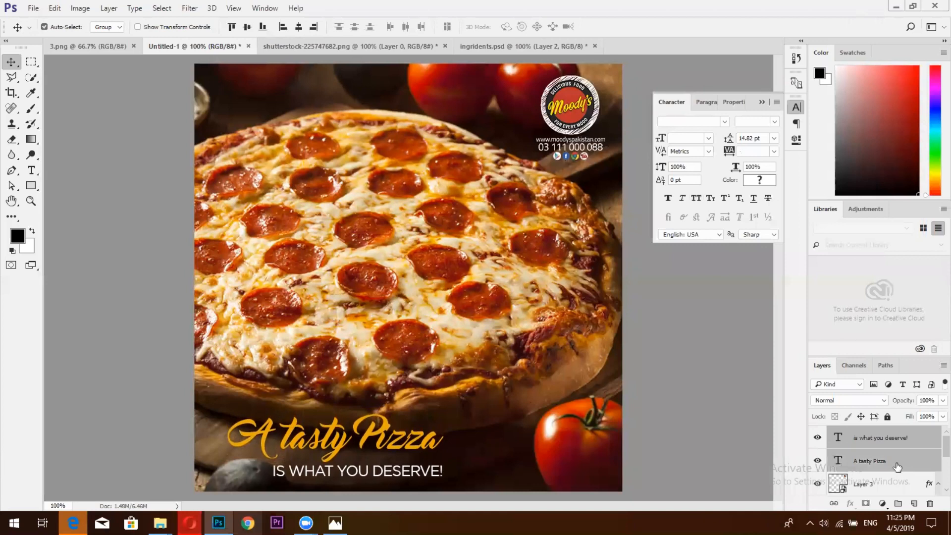
key("Down")
key("Down")
key("Down")
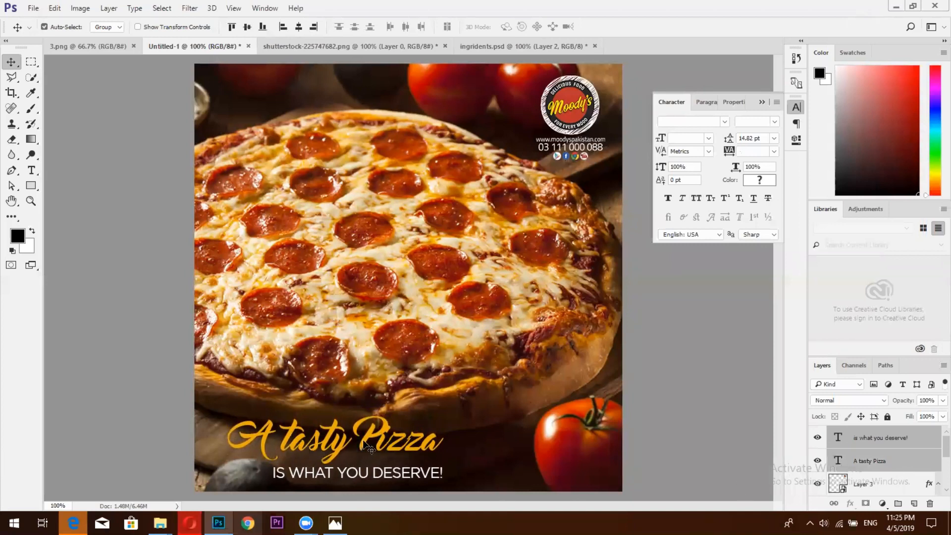
key("Left")
key("Left")
key("Left")
key("Left")
key("Left")
key("Left")
key("Left")
key("Left")
key("Left")
key("Left")
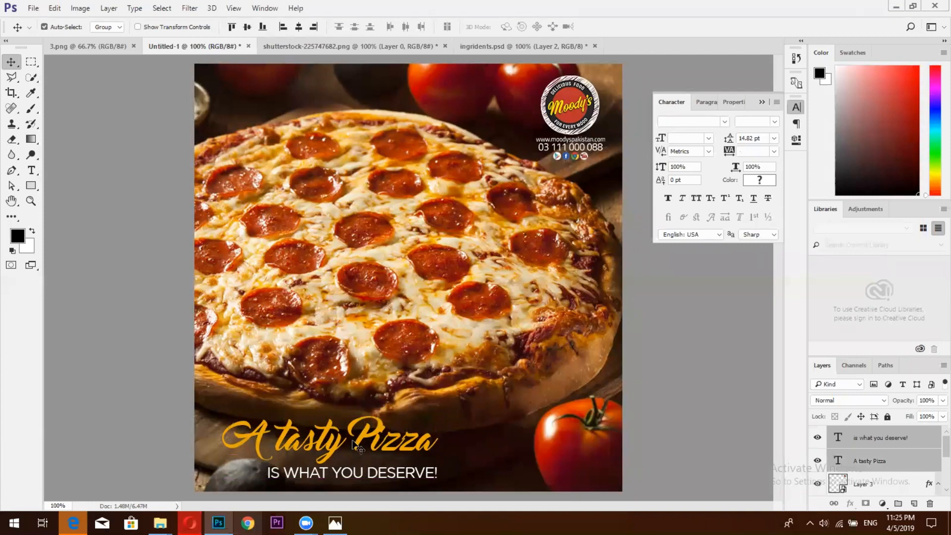
Step: Add a new empty layer above the tagline text layers and activate the Gradient tool
left_click(913, 503)
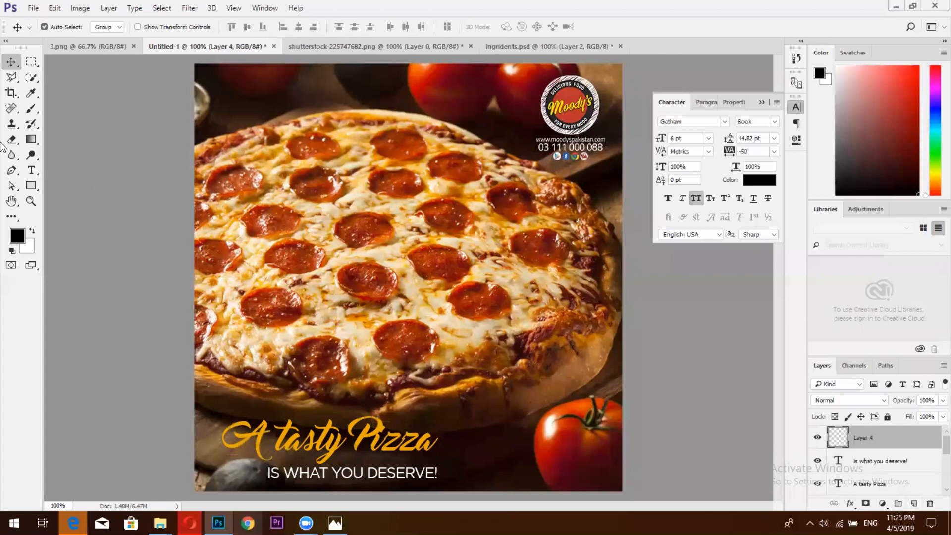
left_click(32, 140)
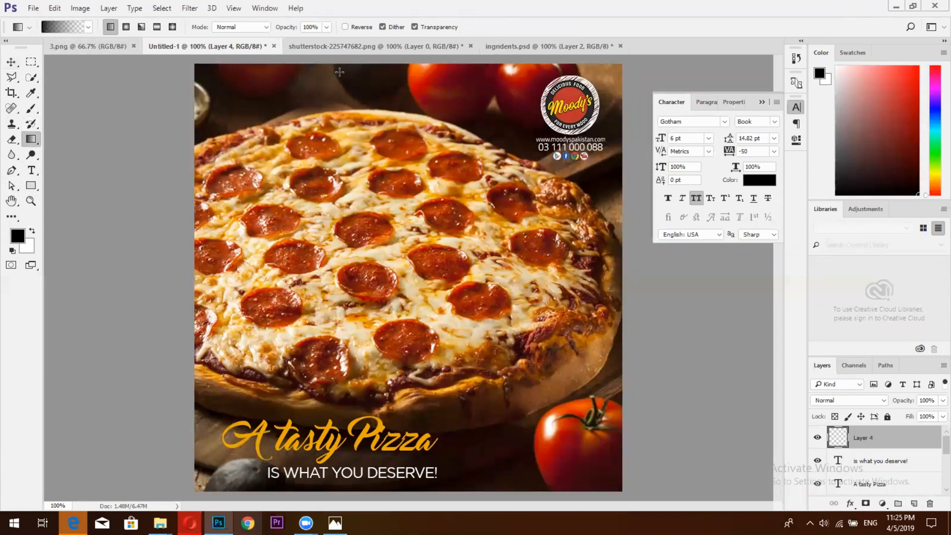
Step: Demonstrate the black-to-transparent linear gradient with several strokes from the corners and edges of the 3.png document
left_click(505, 45)
left_click(322, 48)
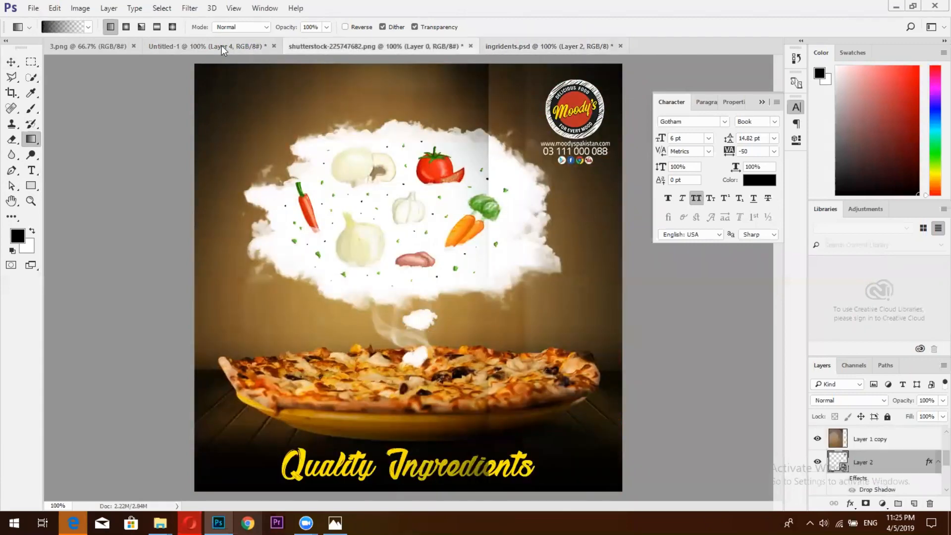
left_click(94, 46)
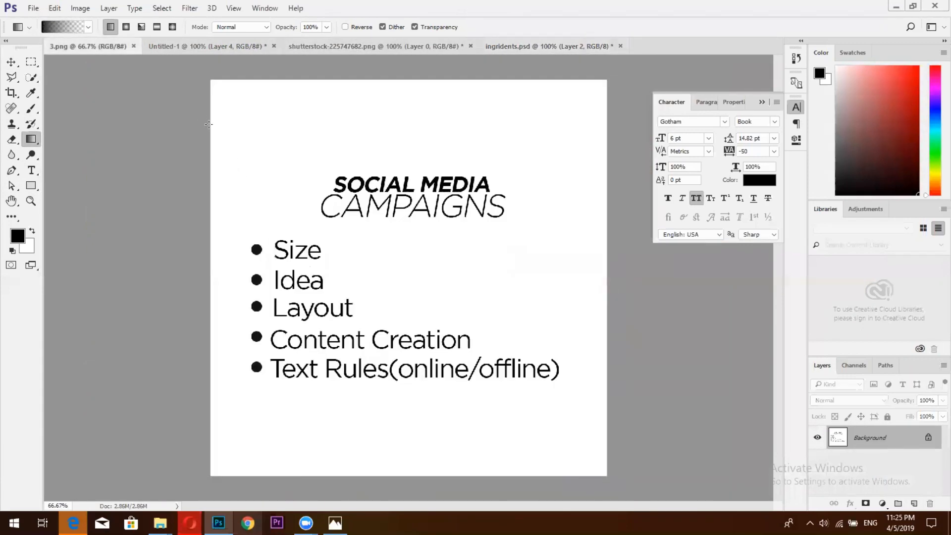
left_click_drag(206, 100, 626, 510)
left_click_drag(552, 457, 627, 510)
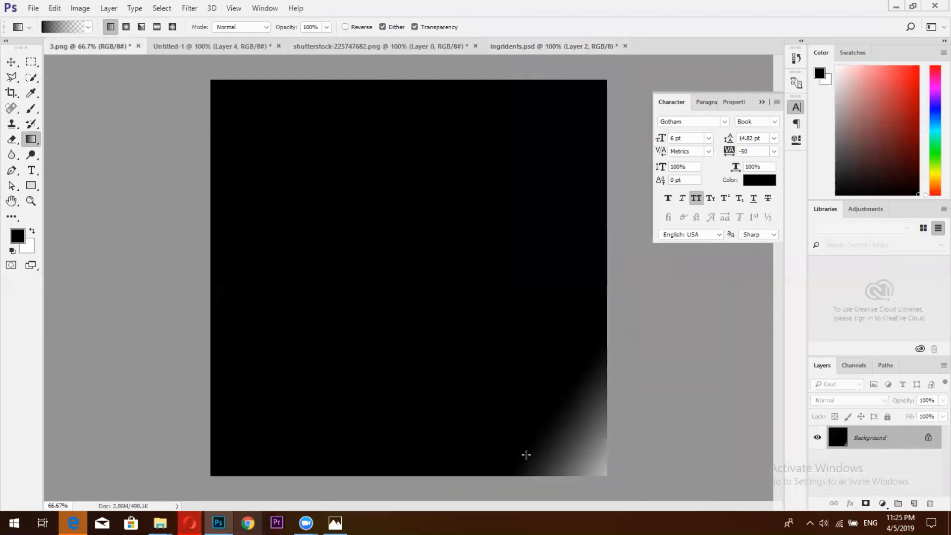
key("ctrl+z")
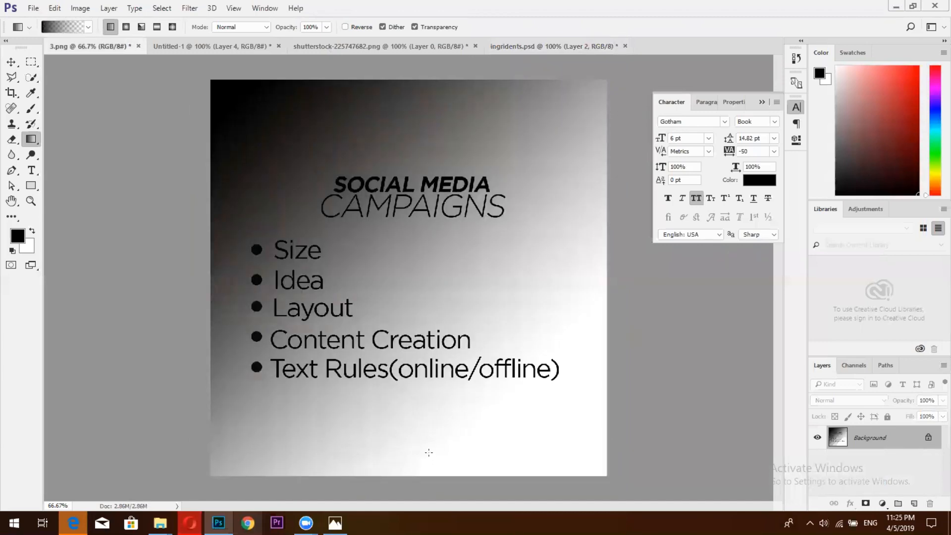
left_click_drag(594, 490, 582, 471)
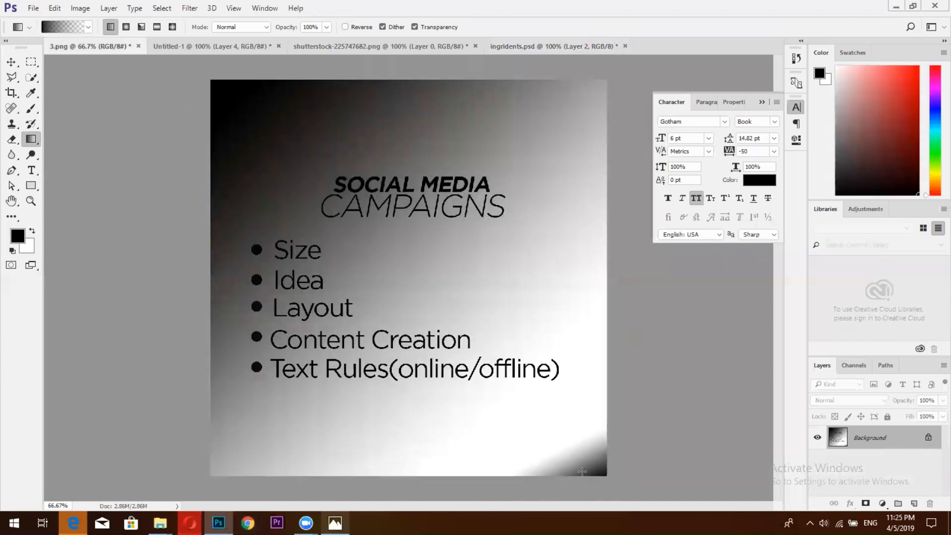
left_click_drag(498, 389, 507, 454)
left_click_drag(441, 423, 442, 510)
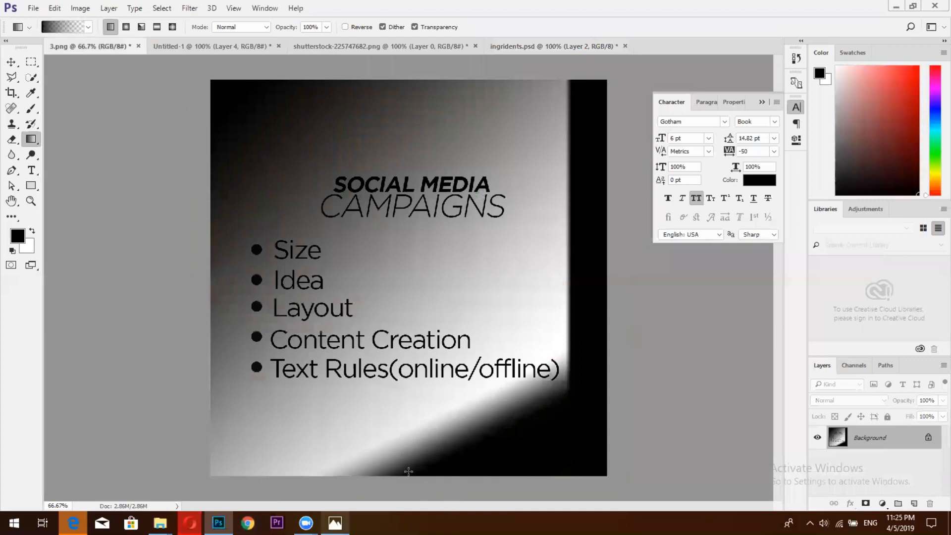
left_click_drag(408, 471, 503, 144)
left_click(561, 46)
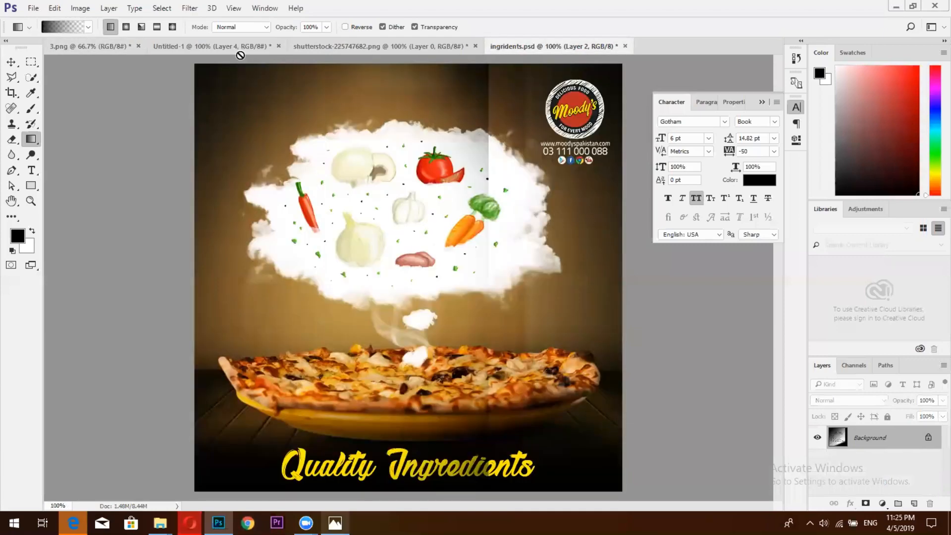
Step: Return to the Untitled-1 document and darken its lower-left corner on Layer 4 with short black-to-transparent gradients, undoing oversized strokes
left_click(203, 47)
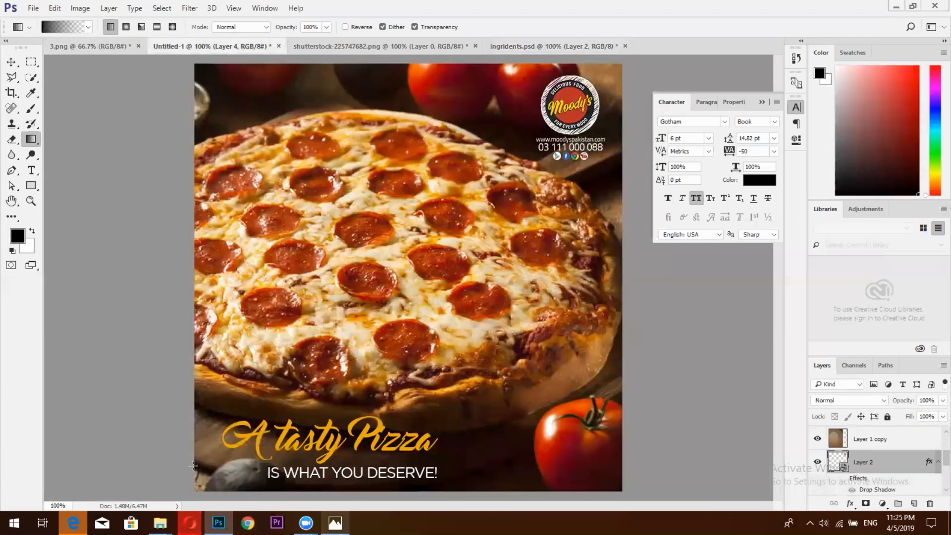
left_click_drag(187, 487, 340, 417)
left_click_drag(291, 456, 391, 420)
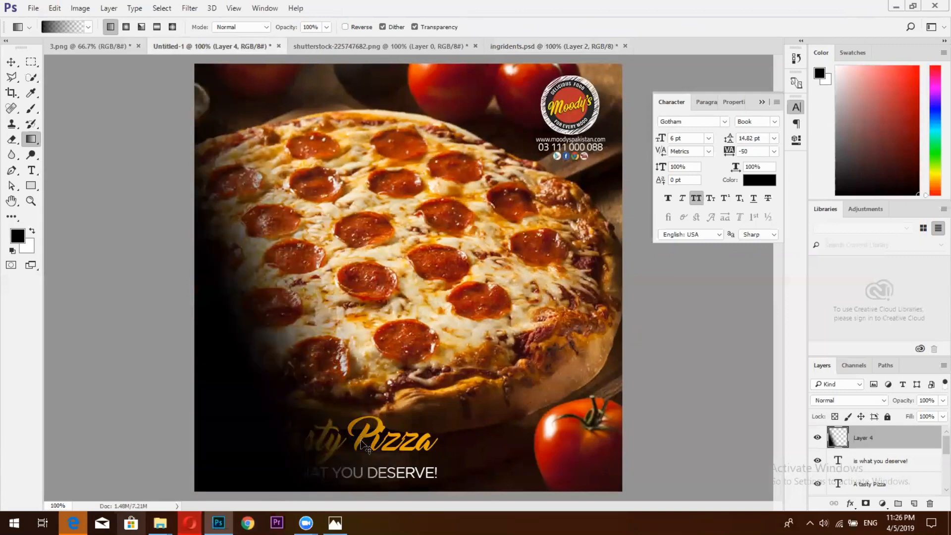
key("ctrl+z")
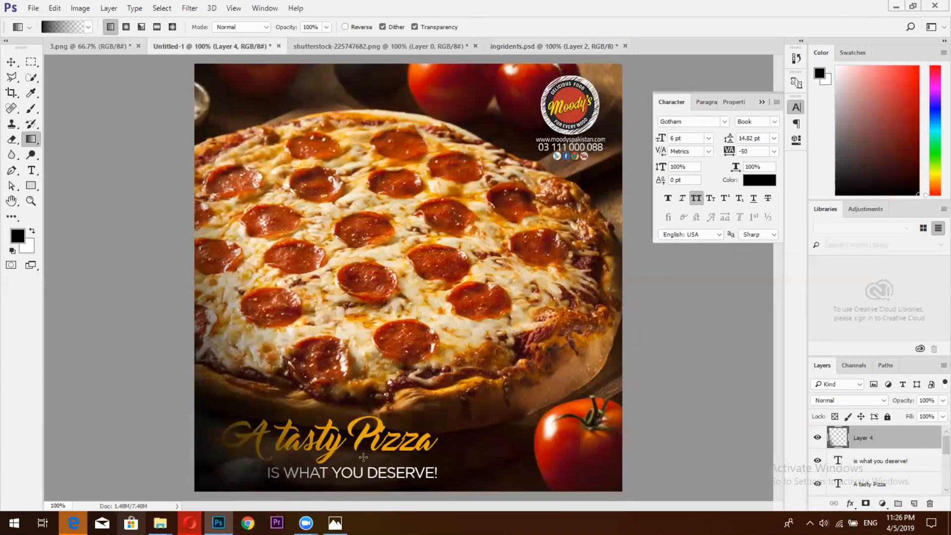
left_click_drag(319, 467, 396, 458)
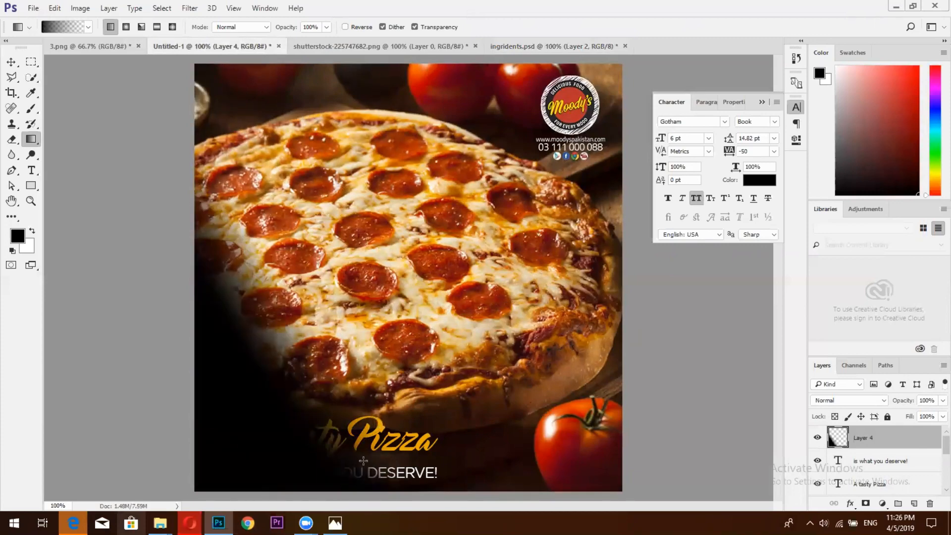
key("ctrl+z")
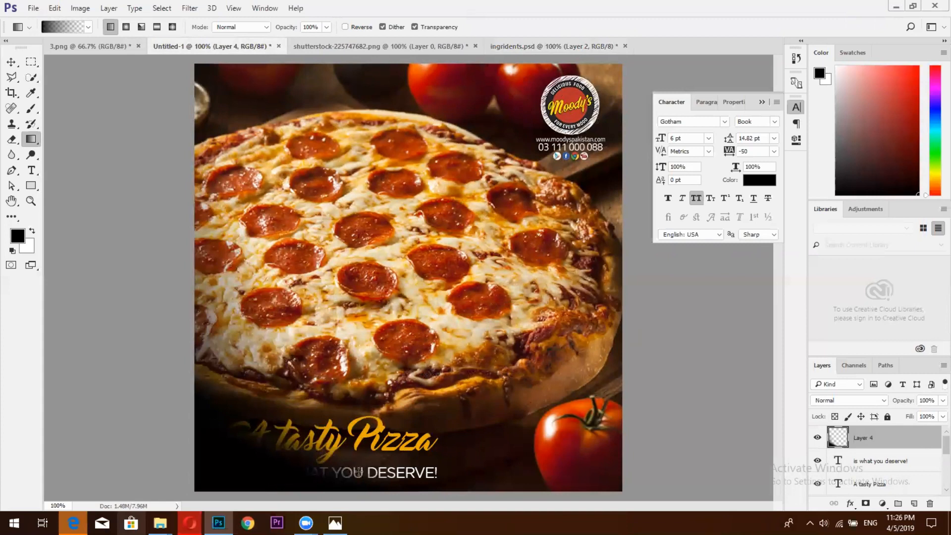
left_click_drag(364, 492, 391, 435)
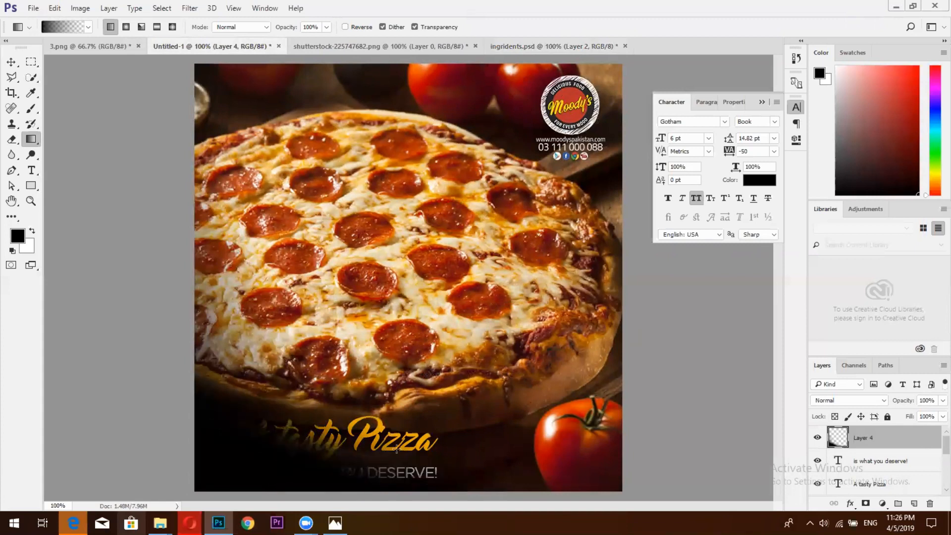
Step: Move Layer 4 beneath both tagline text layers and toggle its visibility to compare the design with and without the gradient
left_click_drag(874, 439, 874, 493)
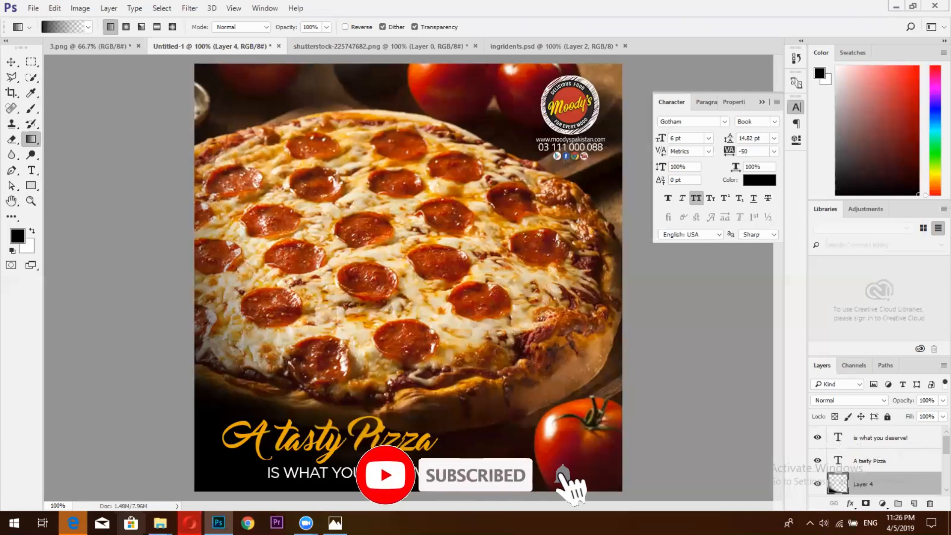
left_click(818, 485)
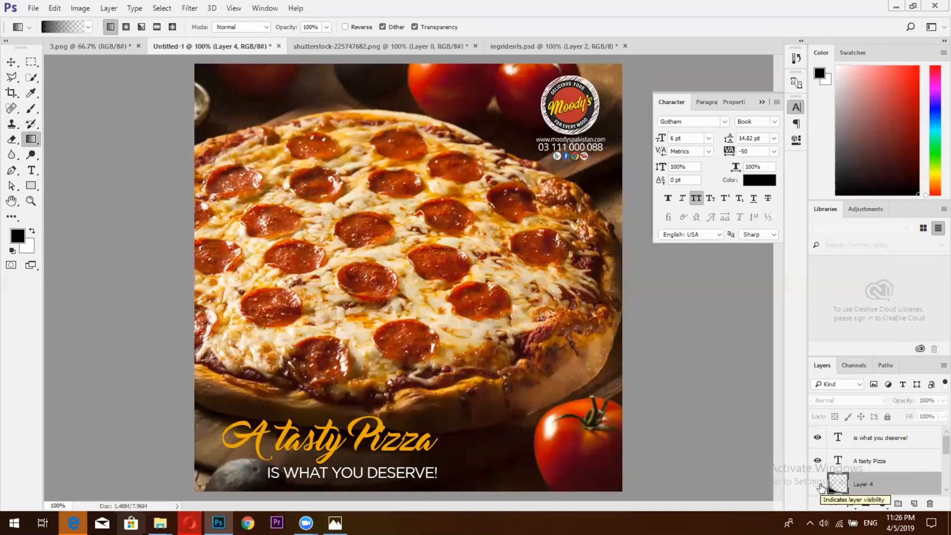
left_click(818, 484)
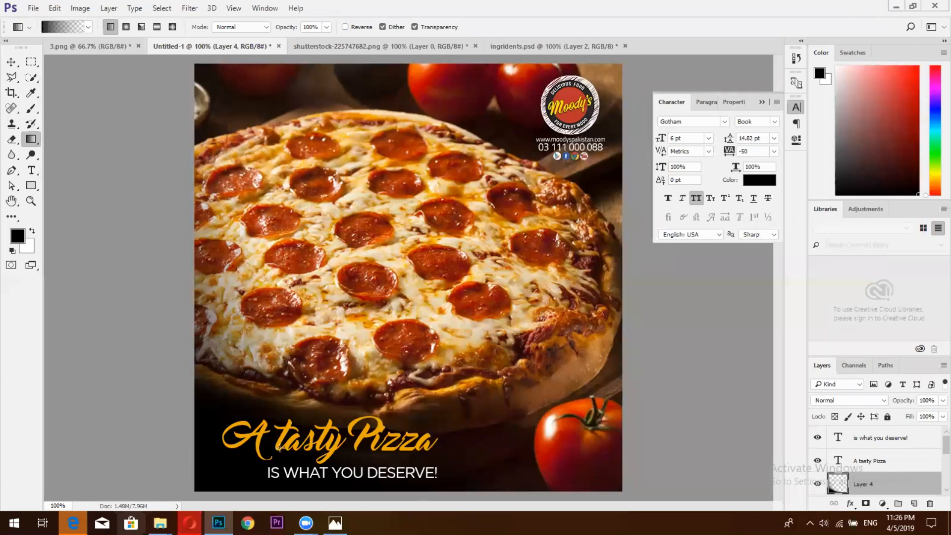
left_click(30, 172)
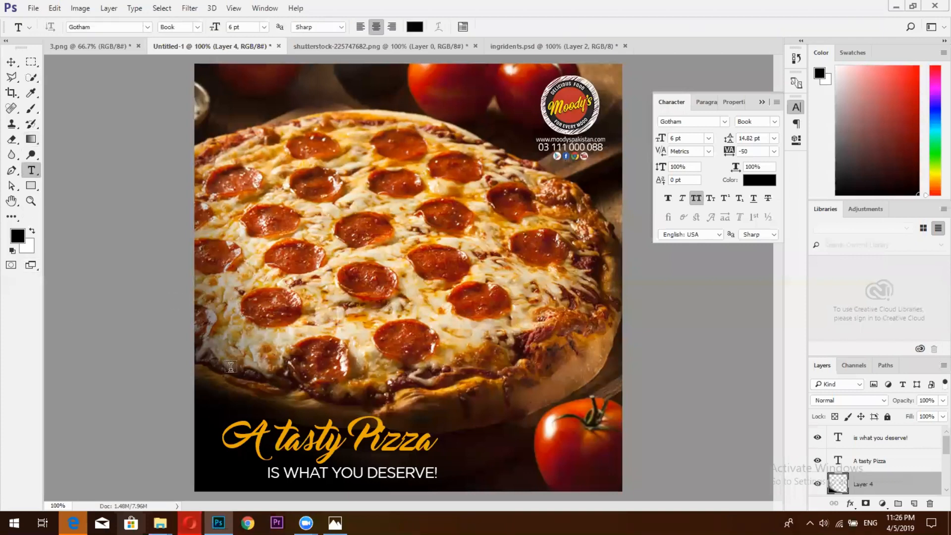
triple_click(297, 441)
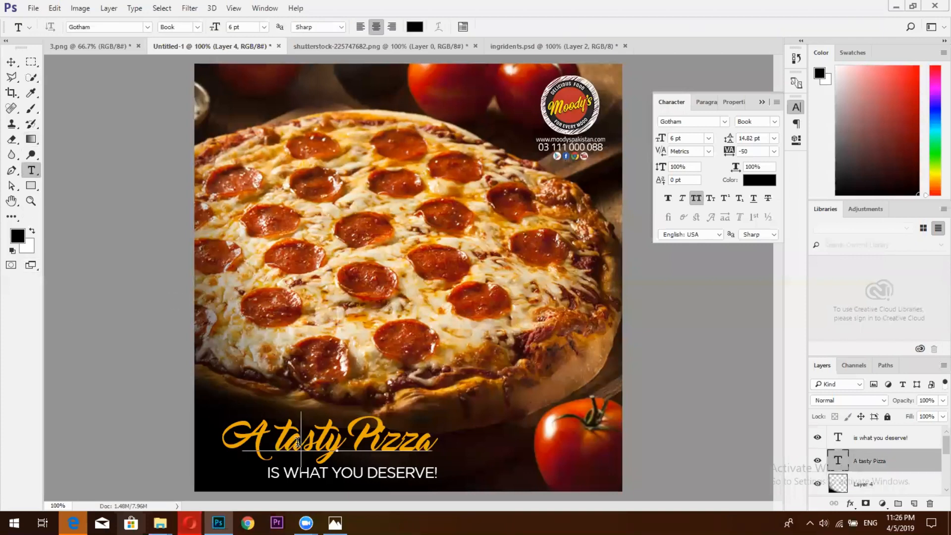
triple_click(398, 474)
triple_click(406, 451)
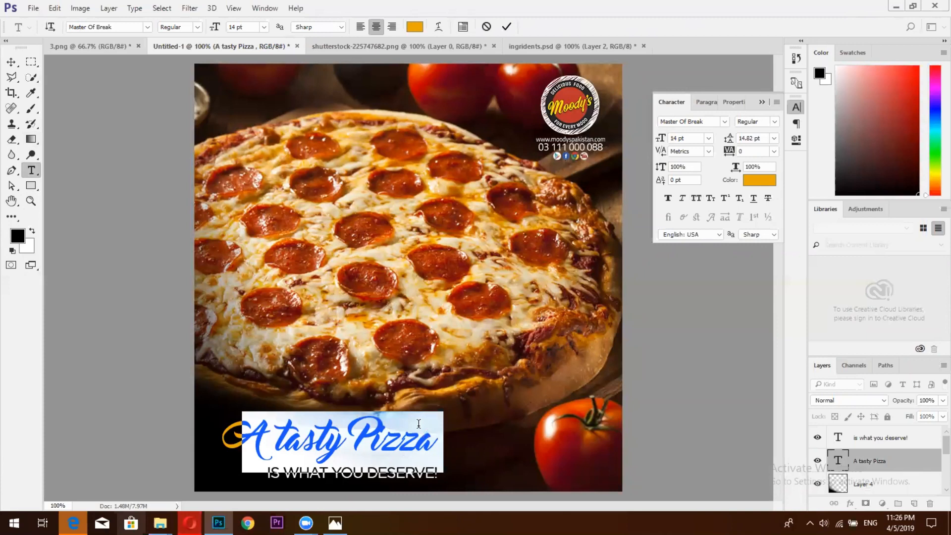
key("ctrl+Return")
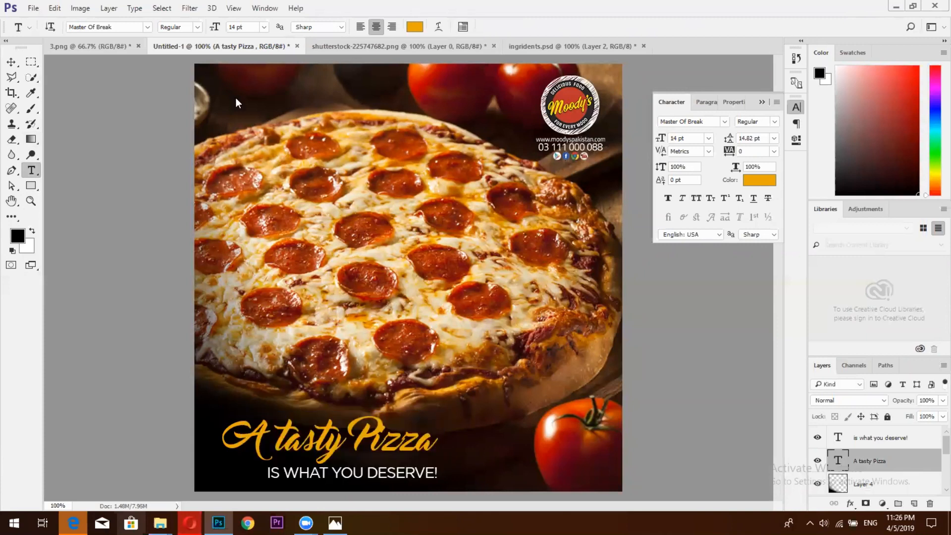
Step: Try to draw a frame around the whole canvas freehand with the Rectangle tool, and undo it
right_click(31, 186)
left_click(97, 186)
left_click(623, 496)
key("Escape")
left_click_drag(193, 65, 620, 492)
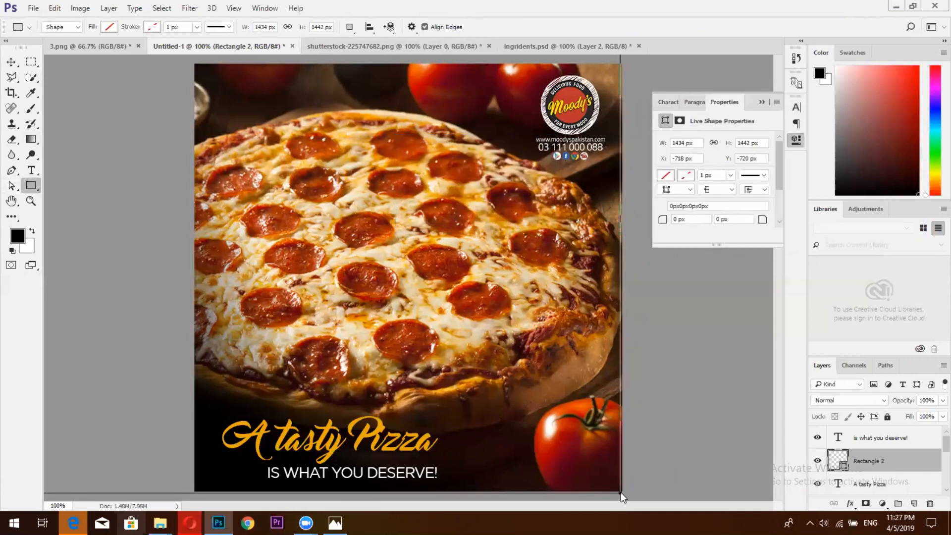
key("ctrl+z")
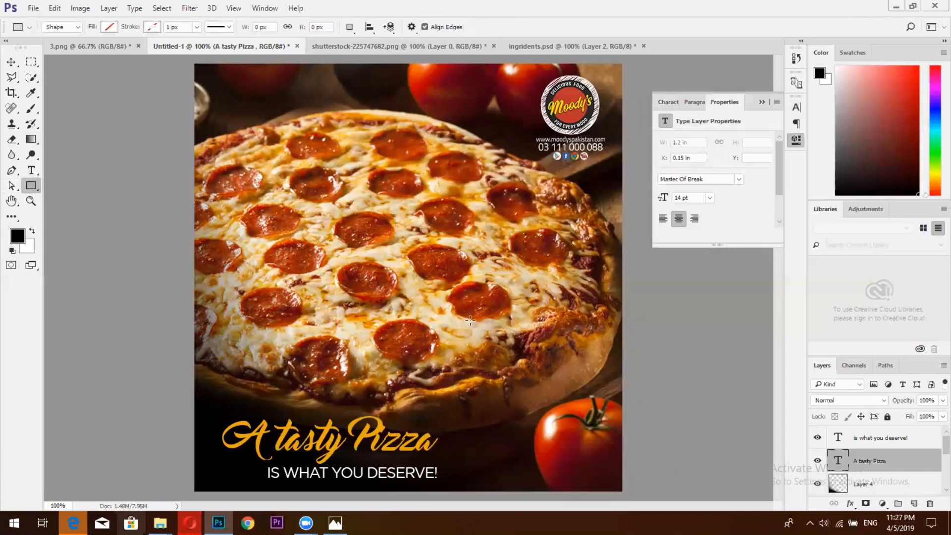
Step: Create a 705 x 705 px rectangle shape from its center on the canvas
left_click(452, 213)
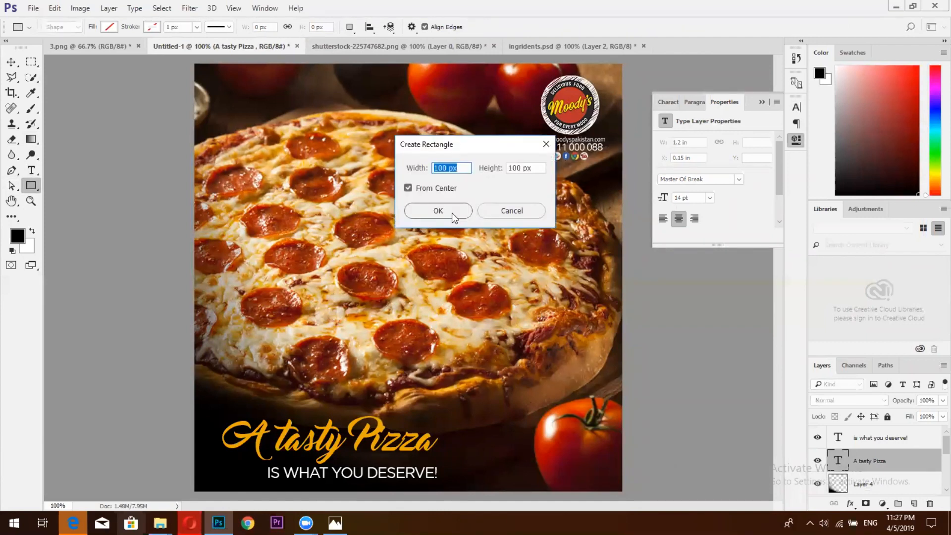
type("705")
left_click_drag(455, 168, 402, 168)
key("Tab")
type("705px")
left_click(448, 213)
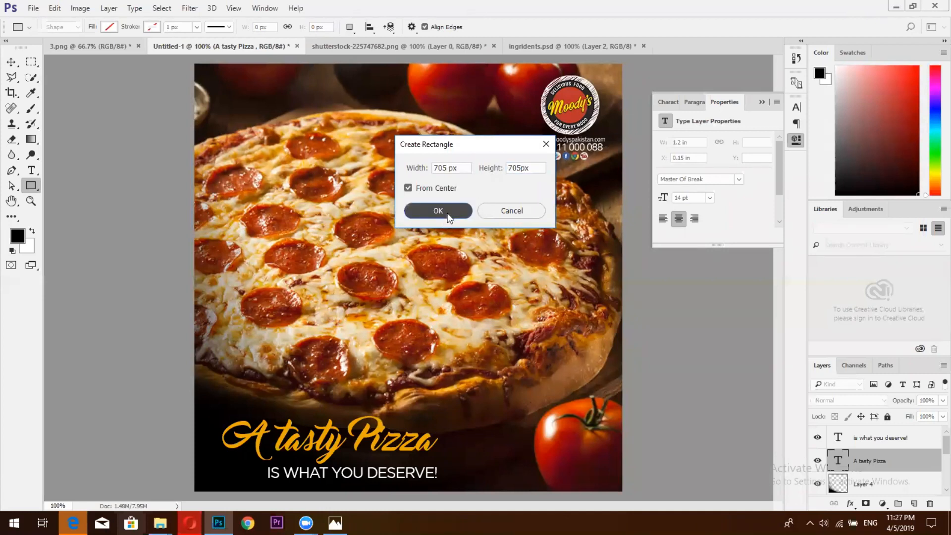
left_click(546, 209)
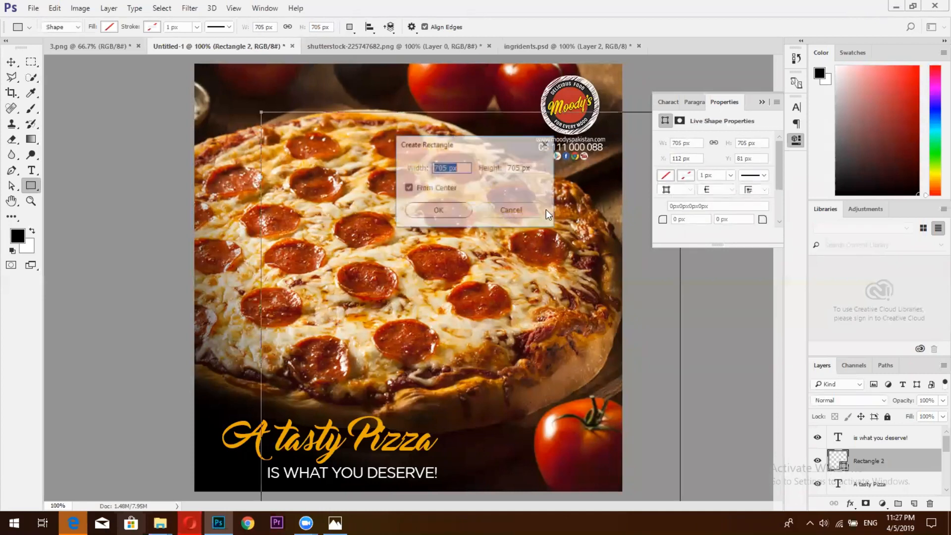
left_click(490, 214)
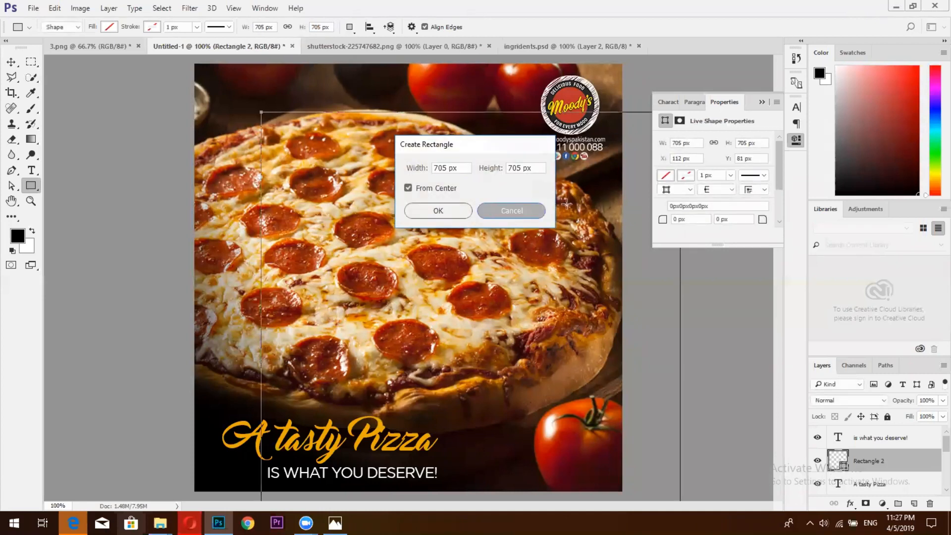
Step: Give the 705 x 705 px rectangle a white stroke 3 px wide
left_click(685, 176)
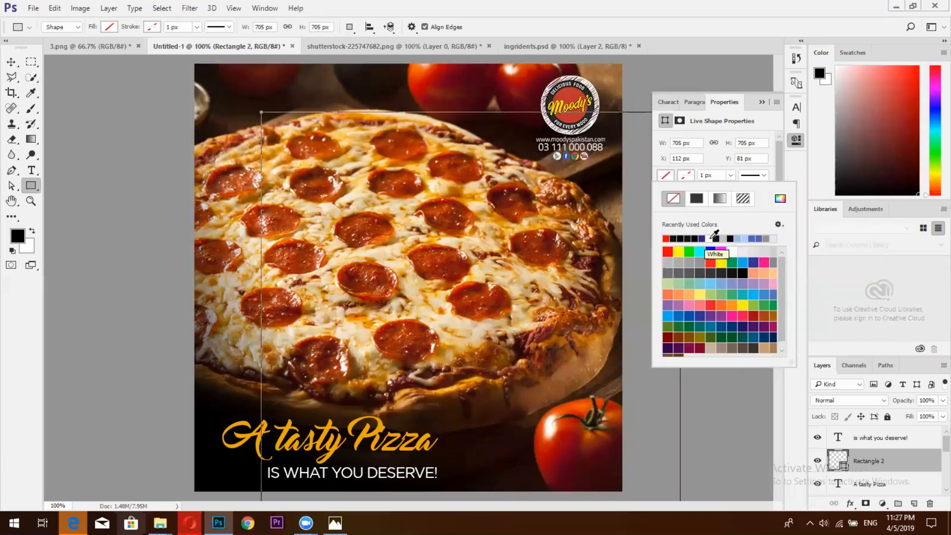
left_click(709, 236)
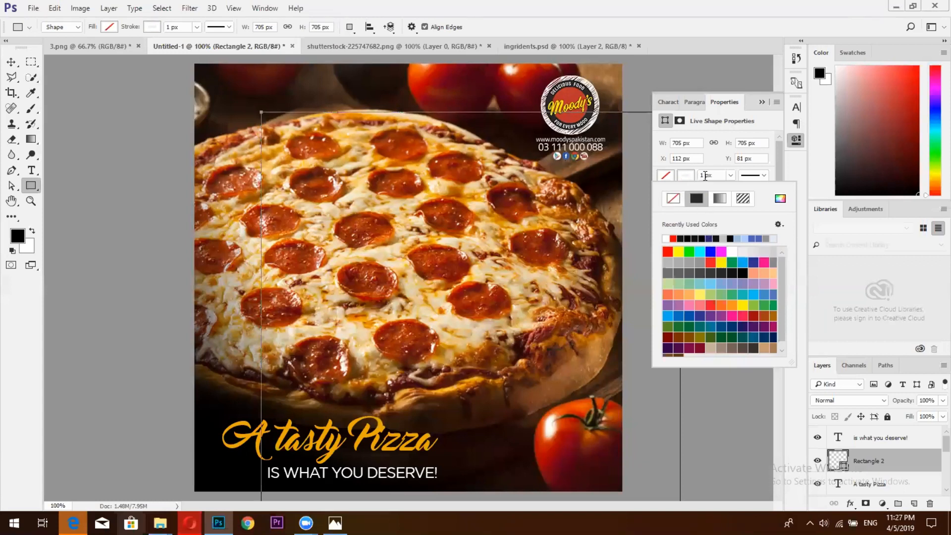
left_click(703, 176)
type("3")
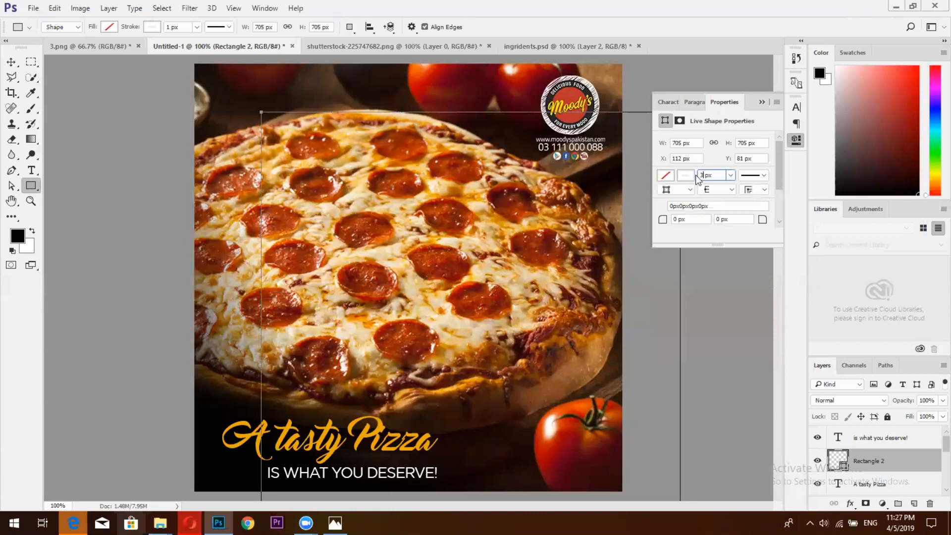
key("Return")
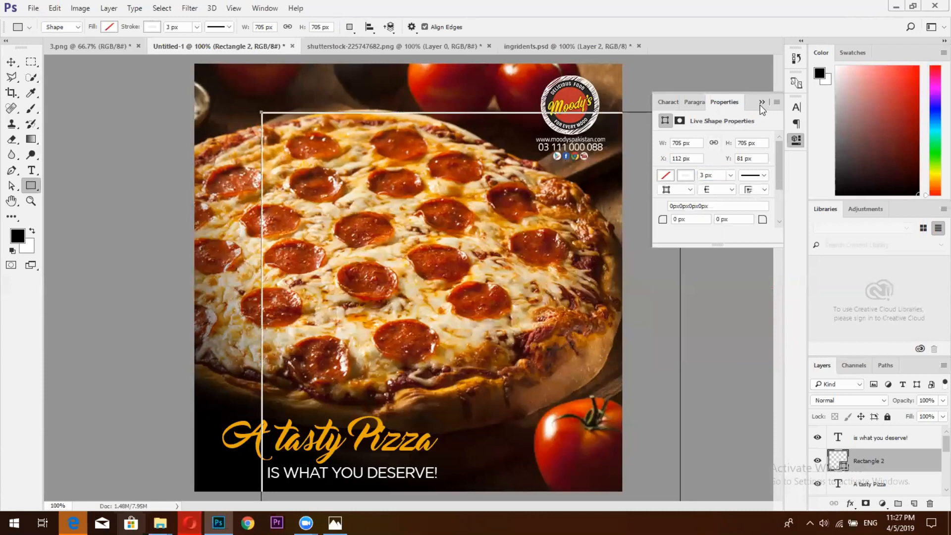
left_click(761, 102)
Step: Move the white rectangle frame into place and nudge it so its margins are even around the canvas
left_click(11, 62)
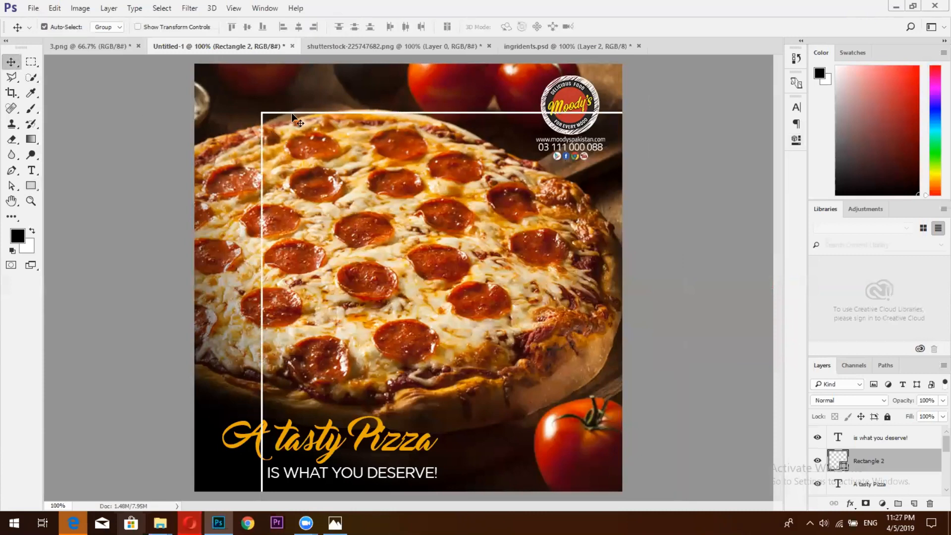
left_click_drag(292, 115, 239, 70)
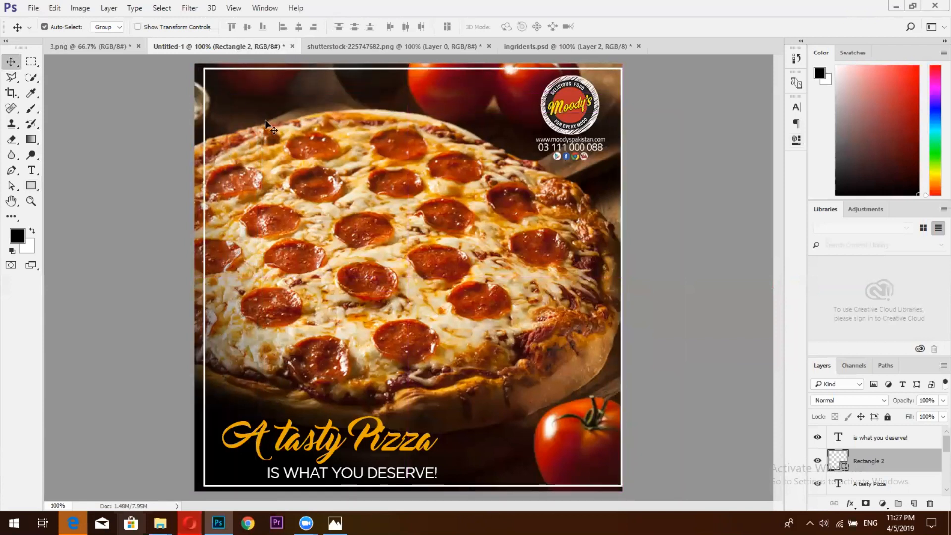
key("Left")
key("Left")
key("Left")
key("Left")
key("Left")
key("Left")
key("Left")
key("Left")
key("Left")
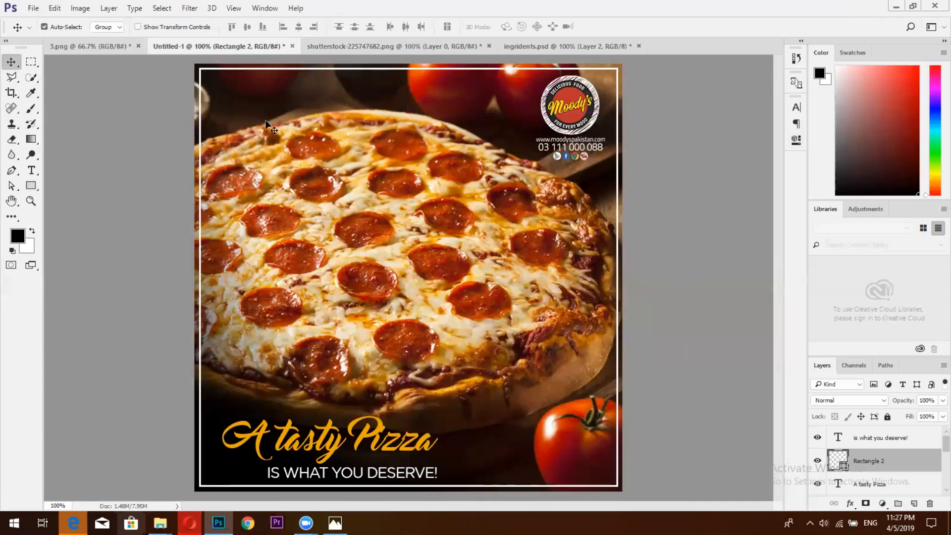
key("Left")
key("Left")
key("Left")
key("Left")
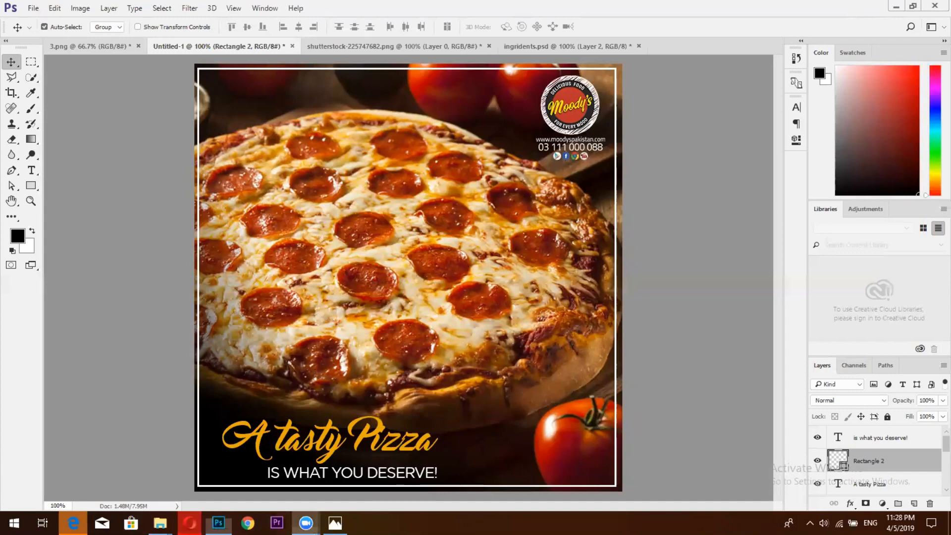
Step: Switch to the Opera browser with the Google search results for the pizza tagline
mouse_move(305, 523)
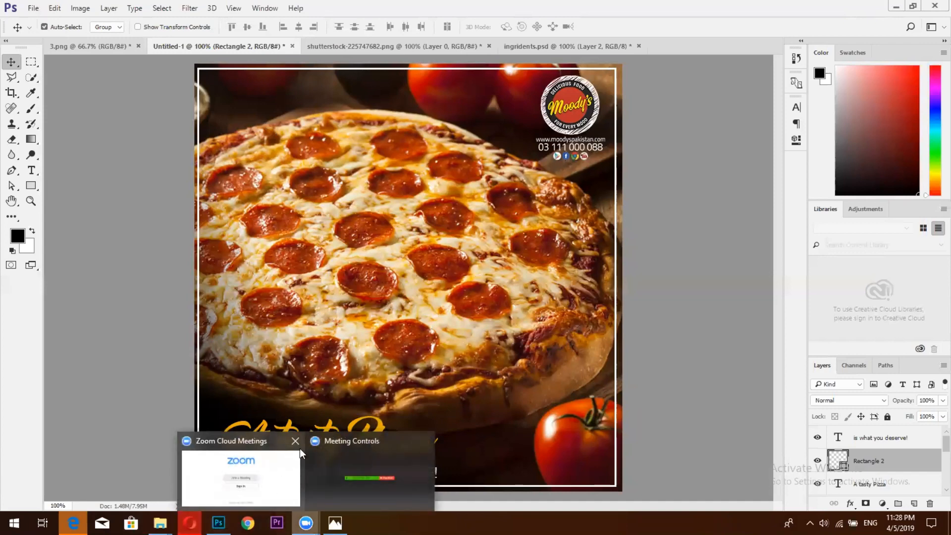
mouse_move(366, 459)
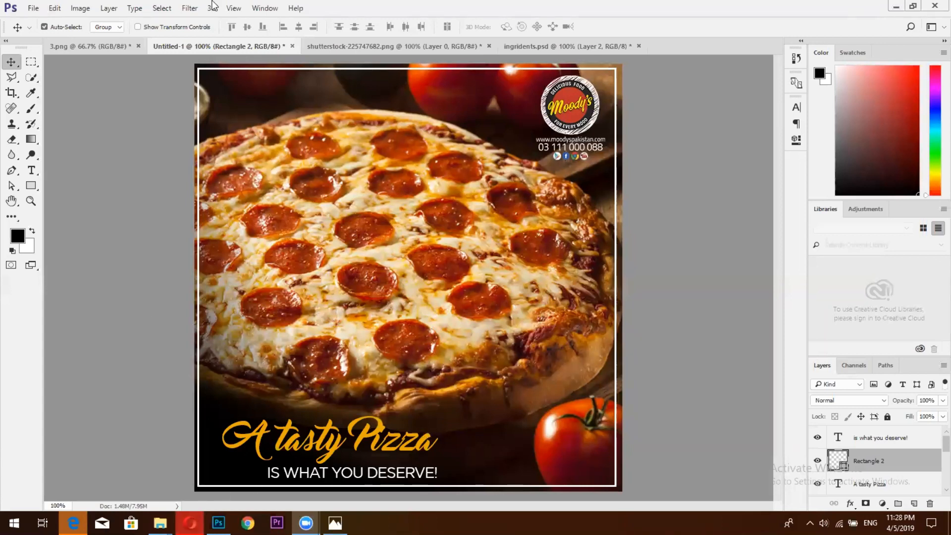
key("alt+Tab")
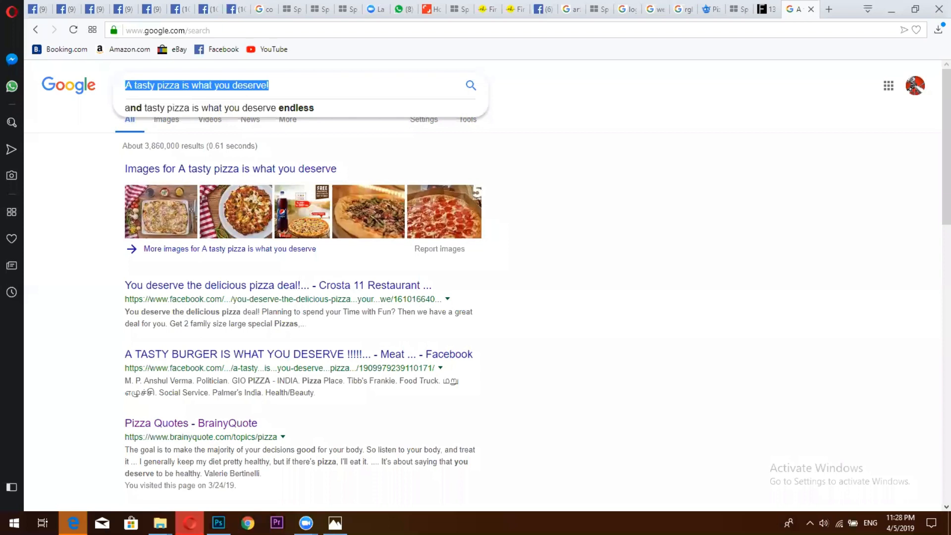